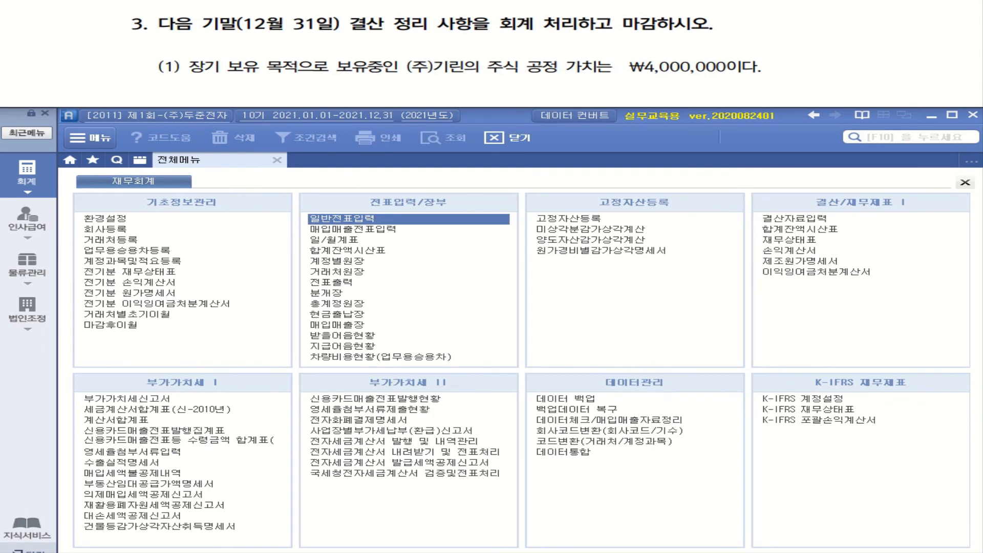
{"action": "left_click_drag", "start_coordinate": [221, 40], "coordinate": [347, 37]}
{"action": "mouse_move", "coordinate": [522, 40]}
{"action": "left_mouse_down"}
{"action": "mouse_move", "coordinate": [530, 15]}
{"action": "mouse_move", "coordinate": [534, 32]}
{"action": "left_mouse_up"}
{"action": "left_click_drag", "start_coordinate": [543, 36], "coordinate": [710, 36]}
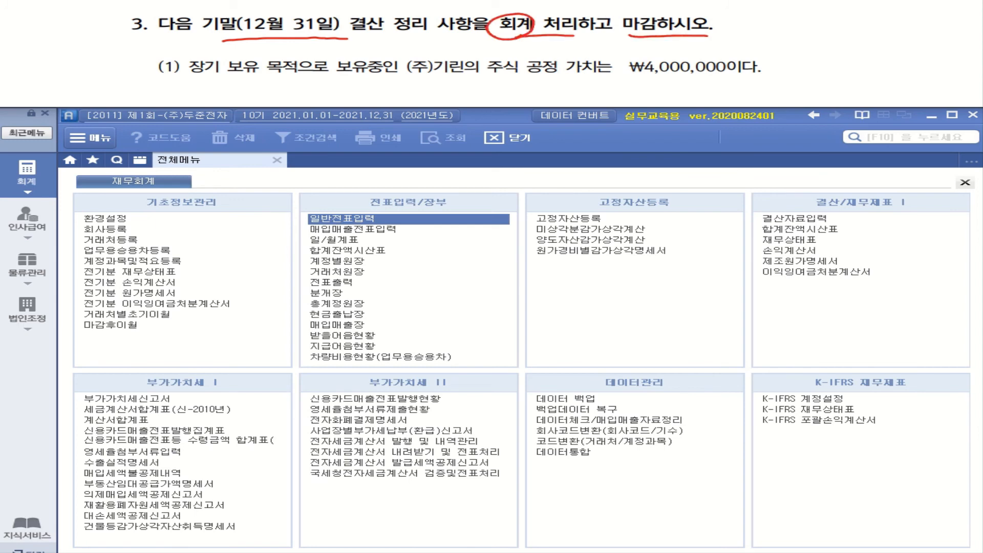
{"action": "mouse_move", "coordinate": [215, 75]}
{"action": "left_mouse_down"}
{"action": "mouse_move", "coordinate": [211, 53]}
{"action": "mouse_move", "coordinate": [226, 72]}
{"action": "left_mouse_up"}
{"action": "left_click_drag", "start_coordinate": [402, 75], "coordinate": [517, 73]}
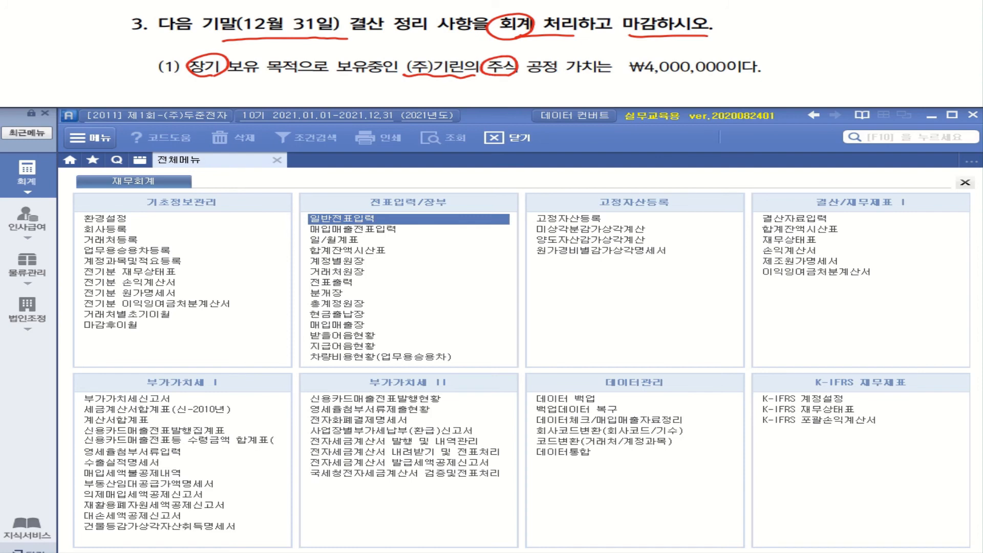
{"action": "left_click_drag", "start_coordinate": [625, 78], "coordinate": [766, 78]}
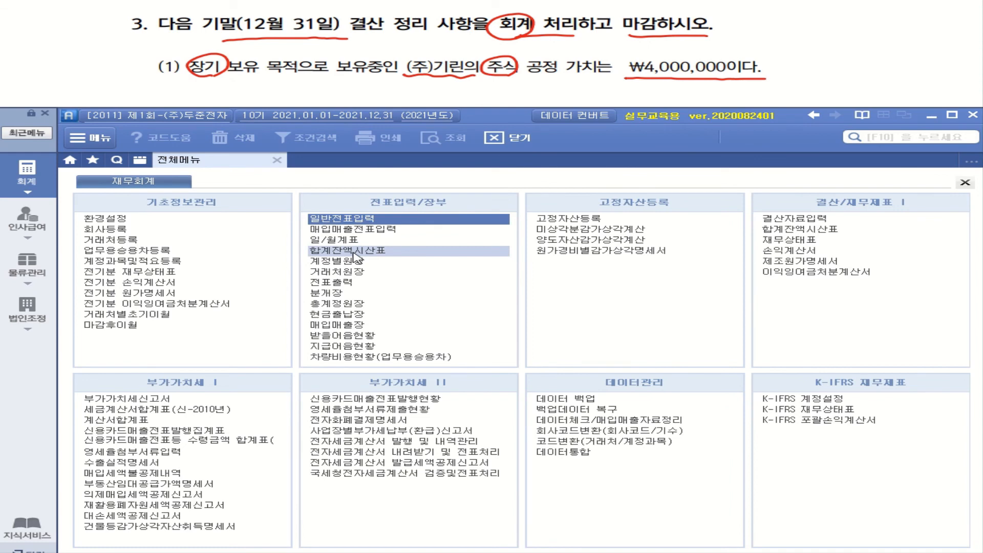
Open the trial balance (합계잔액시산표) and query it for December 31, 2021.
{"action": "left_click", "coordinate": [807, 233]}
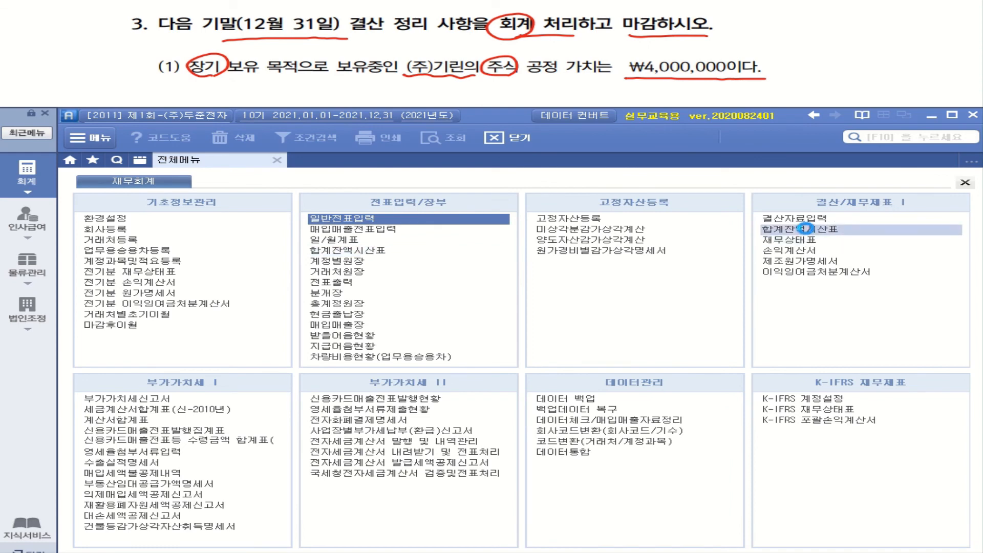
{"action": "left_click", "coordinate": [226, 218]}
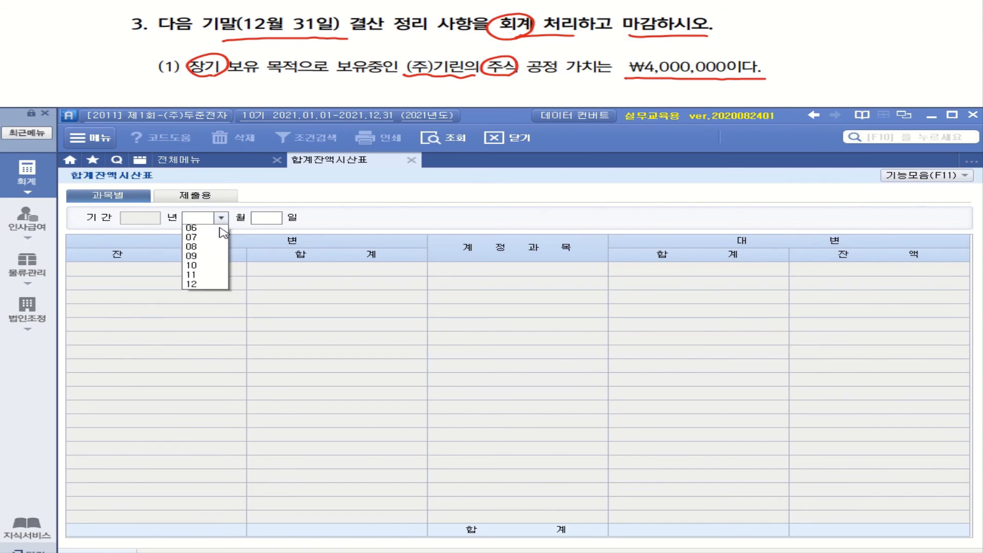
{"action": "left_click", "coordinate": [222, 335]}
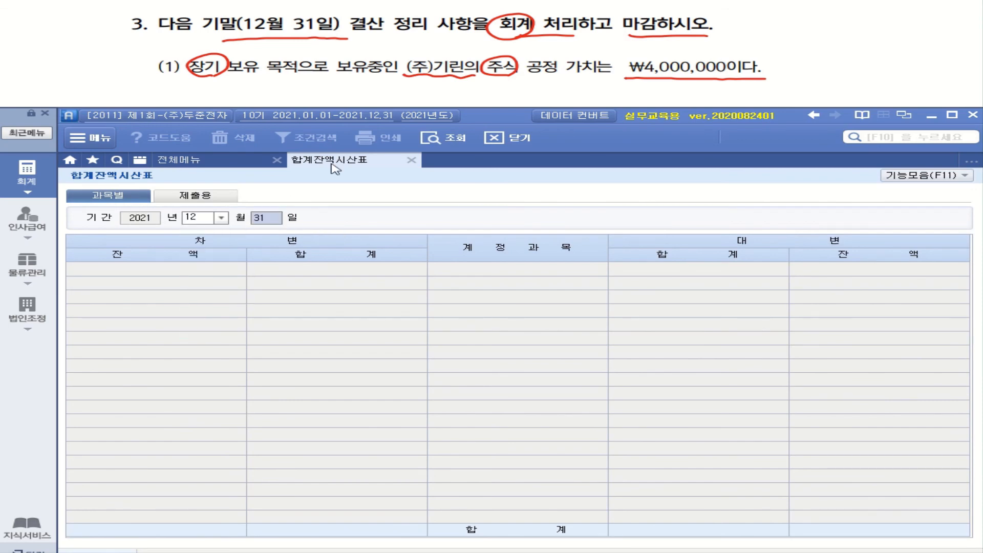
{"action": "left_click", "coordinate": [432, 137]}
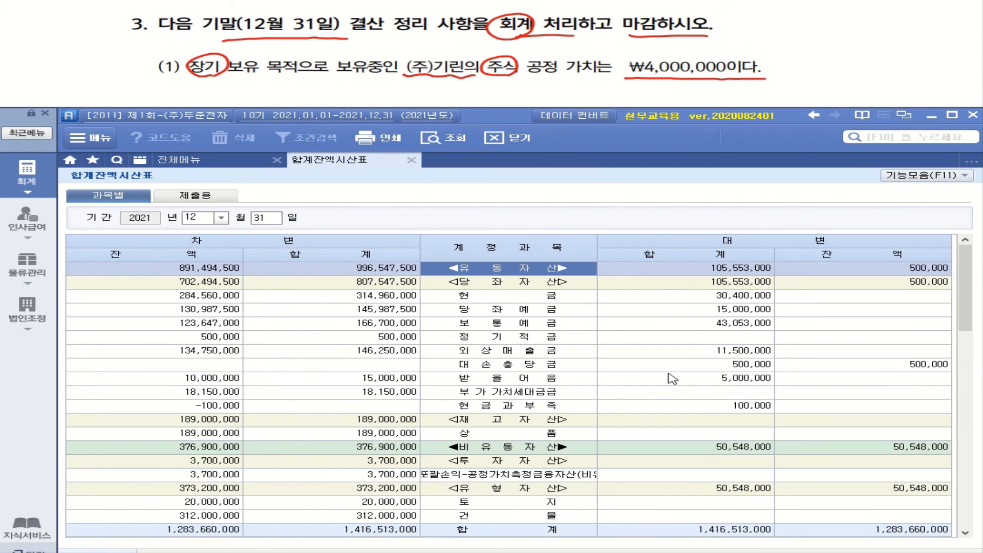
Open the account ledger for 기타포괄손익-공정가치측정금융자산(비유동) from the trial balance and check its debit entry's description, counterparty and amount.
{"action": "left_click", "coordinate": [551, 461]}
{"action": "left_click", "coordinate": [535, 484]}
{"action": "left_click", "coordinate": [536, 475]}
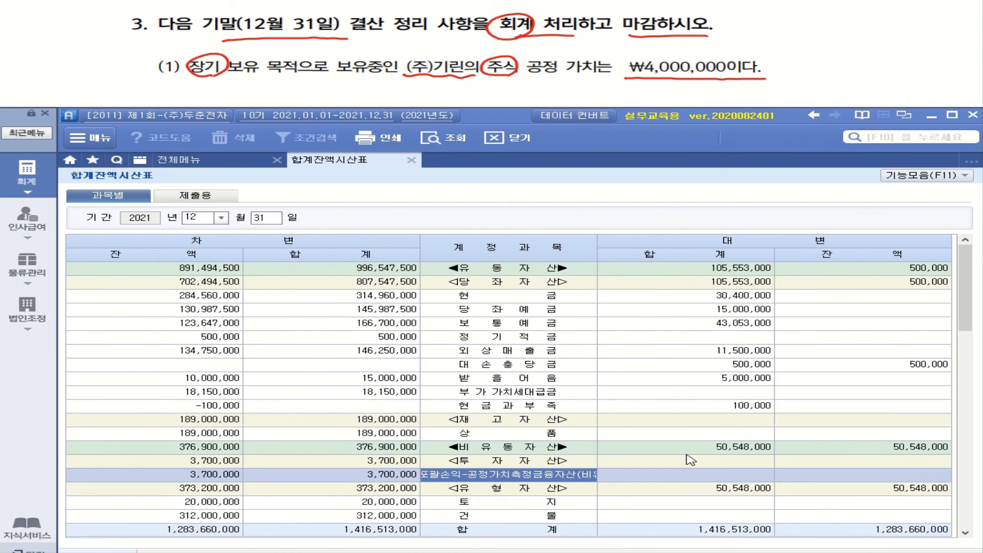
{"action": "double_click", "coordinate": [547, 481]}
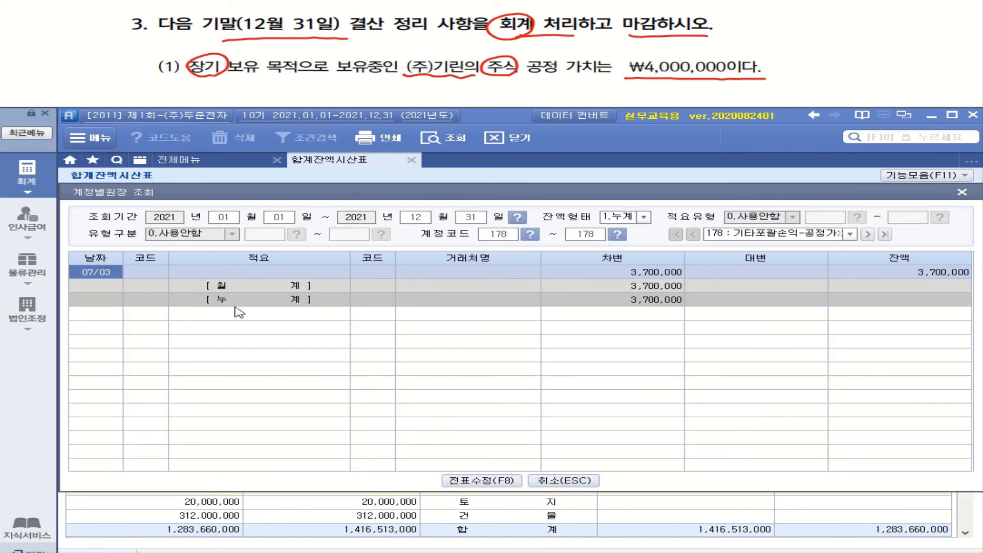
{"action": "left_click", "coordinate": [664, 273]}
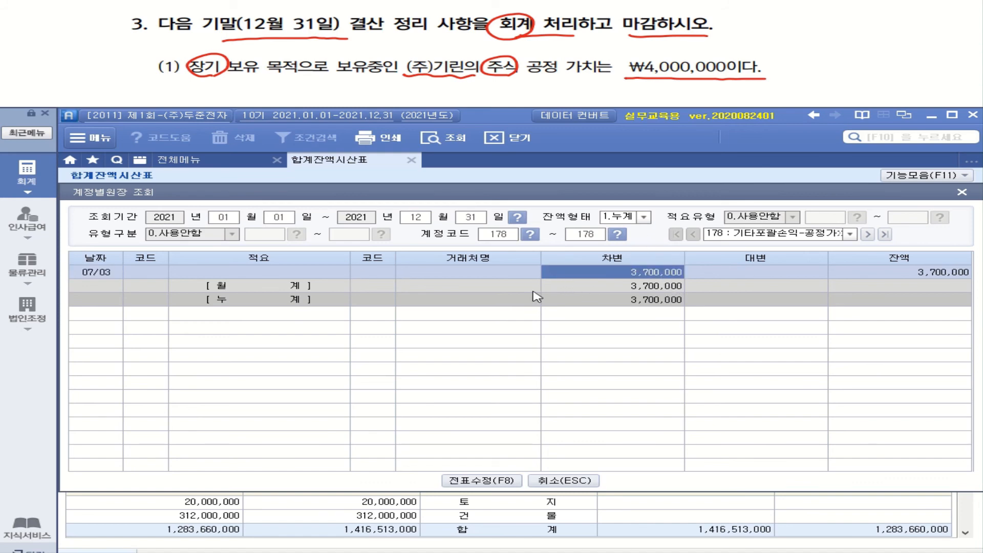
{"action": "left_click", "coordinate": [456, 272]}
{"action": "left_click", "coordinate": [297, 275]}
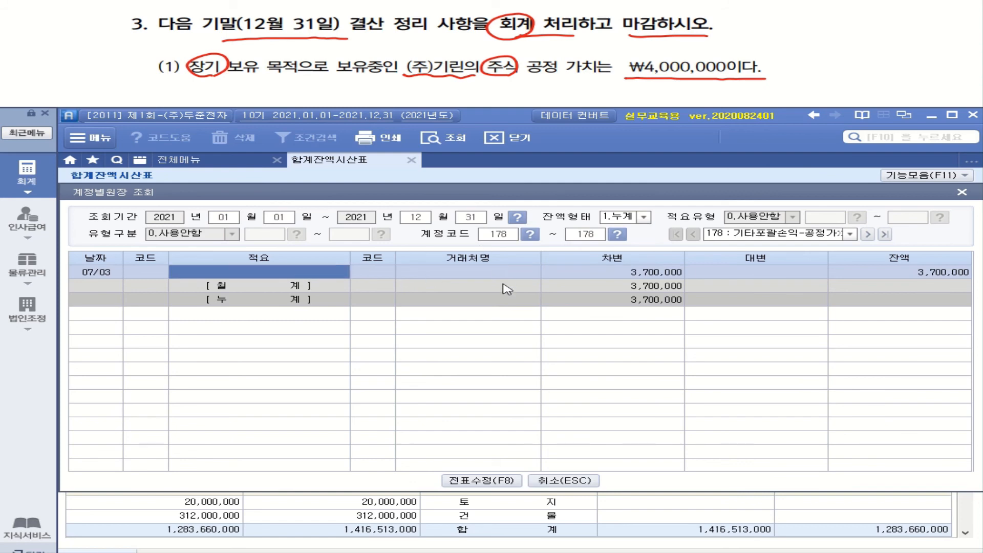
{"action": "left_click", "coordinate": [652, 270]}
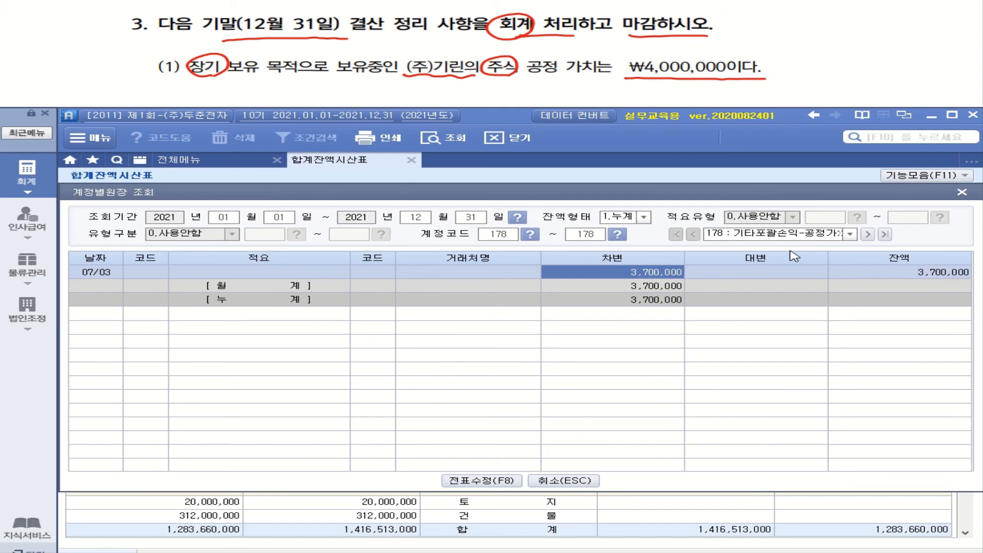
{"action": "mouse_move", "coordinate": [479, 87]}
{"action": "left_mouse_down"}
{"action": "mouse_move", "coordinate": [479, 100]}
{"action": "mouse_move", "coordinate": [509, 89]}
{"action": "left_mouse_up"}
{"action": "left_click_drag", "start_coordinate": [527, 90], "coordinate": [566, 88]}
{"action": "left_click", "coordinate": [547, 97]}
{"action": "mouse_move", "coordinate": [587, 87]}
{"action": "left_mouse_down"}
{"action": "mouse_move", "coordinate": [585, 96]}
{"action": "mouse_move", "coordinate": [588, 87]}
{"action": "left_mouse_up"}
{"action": "mouse_move", "coordinate": [619, 84]}
{"action": "left_mouse_down"}
{"action": "mouse_move", "coordinate": [618, 100]}
{"action": "mouse_move", "coordinate": [634, 88]}
{"action": "mouse_move", "coordinate": [622, 84]}
{"action": "left_mouse_up"}
{"action": "mouse_move", "coordinate": [666, 83]}
{"action": "left_mouse_down"}
{"action": "mouse_move", "coordinate": [657, 99]}
{"action": "mouse_move", "coordinate": [710, 95]}
{"action": "left_mouse_up"}
{"action": "mouse_move", "coordinate": [705, 87]}
{"action": "left_mouse_down"}
{"action": "mouse_move", "coordinate": [718, 86]}
{"action": "mouse_move", "coordinate": [722, 97]}
{"action": "left_mouse_up"}
{"action": "left_click_drag", "start_coordinate": [703, 100], "coordinate": [704, 99]}
{"action": "mouse_move", "coordinate": [728, 86]}
{"action": "left_mouse_down"}
{"action": "mouse_move", "coordinate": [729, 99]}
{"action": "mouse_move", "coordinate": [787, 98]}
{"action": "left_mouse_up"}
{"action": "mouse_move", "coordinate": [800, 82]}
{"action": "left_mouse_down"}
{"action": "mouse_move", "coordinate": [799, 91]}
{"action": "mouse_move", "coordinate": [815, 92]}
{"action": "left_mouse_up"}
{"action": "left_click_drag", "start_coordinate": [809, 90], "coordinate": [829, 100]}
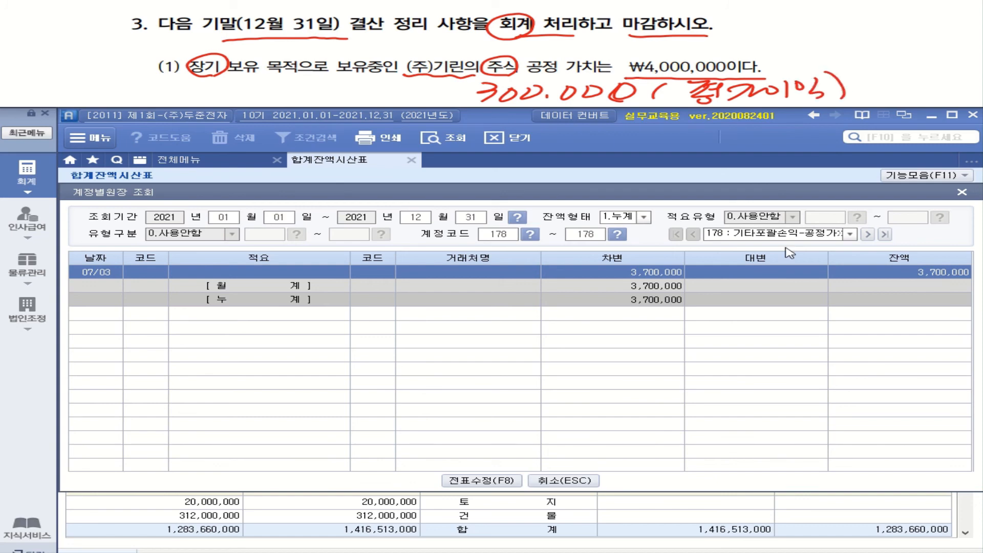
Close the account ledger and open general voucher entry (일반전표입력) for December 31.
{"action": "left_click", "coordinate": [964, 195]}
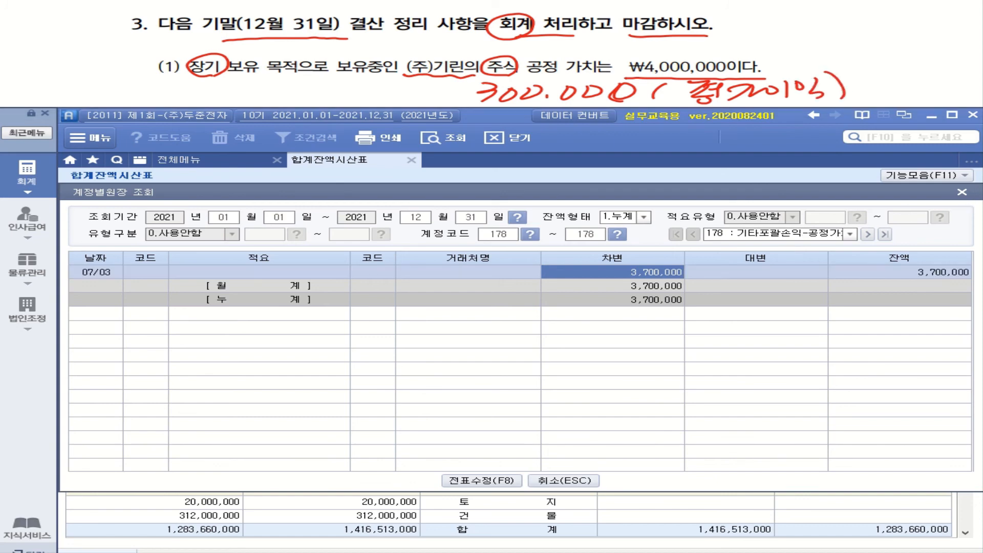
{"action": "left_click", "coordinate": [962, 192]}
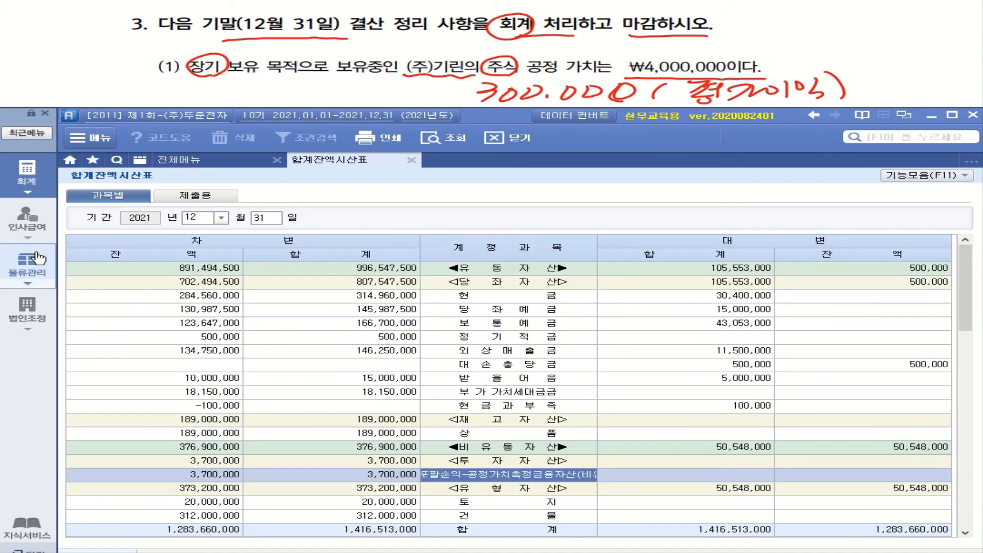
{"action": "left_click", "coordinate": [32, 179]}
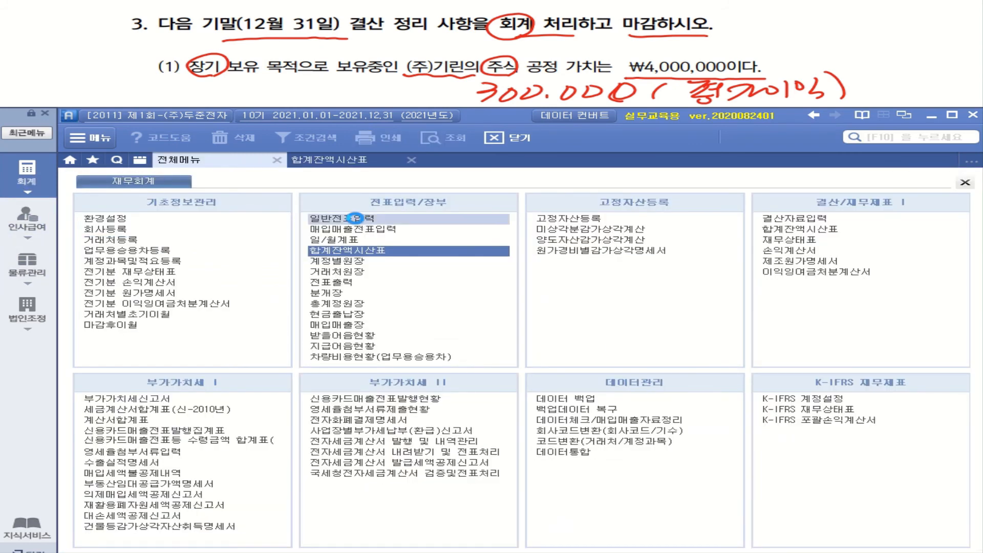
{"action": "left_click", "coordinate": [356, 220]}
{"action": "left_click", "coordinate": [216, 203]}
{"action": "left_click", "coordinate": [194, 320]}
{"action": "type", "text": "31"}
{"action": "key", "text": "Return"}
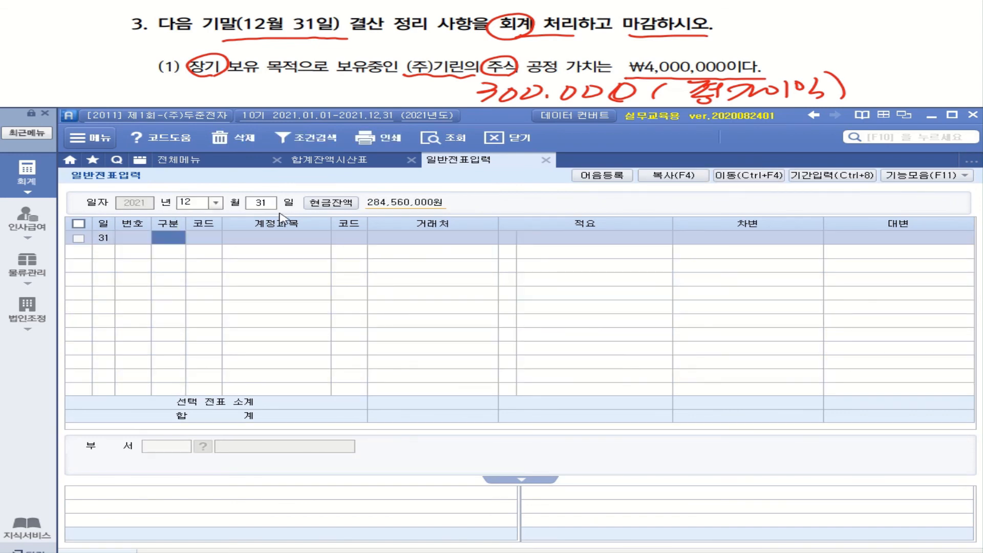
Enter a debit line for account 178 기타포괄손익-공정가치측정금융자산(비유동) with an amount of 300,000, leaving counterparty and description blank.
{"action": "type", "text": "3"}
{"action": "key", "text": "Return"}
{"action": "type", "text": "기ㅌ"}
{"action": "key", "text": "Return"}
{"action": "type", "text": "기타"}
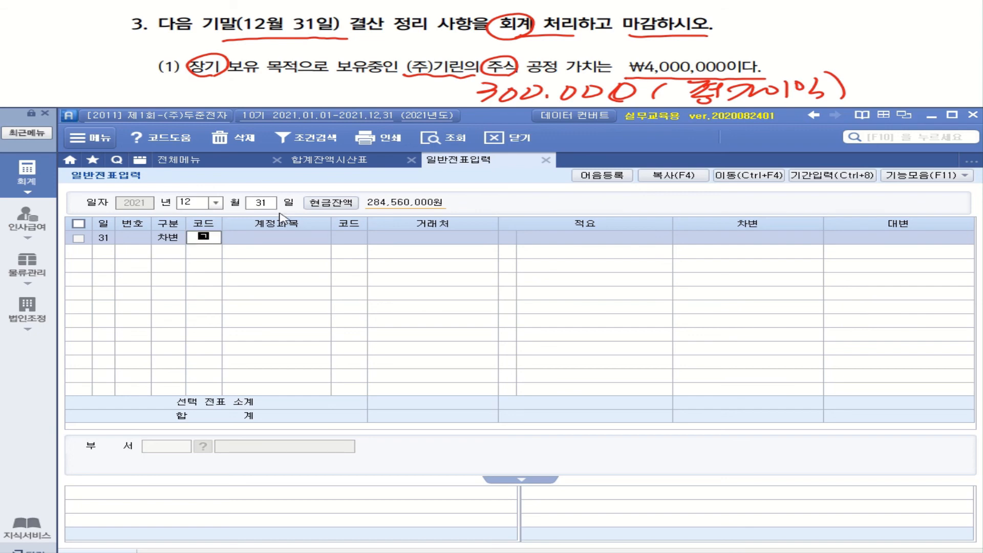
{"action": "key", "text": "Return"}
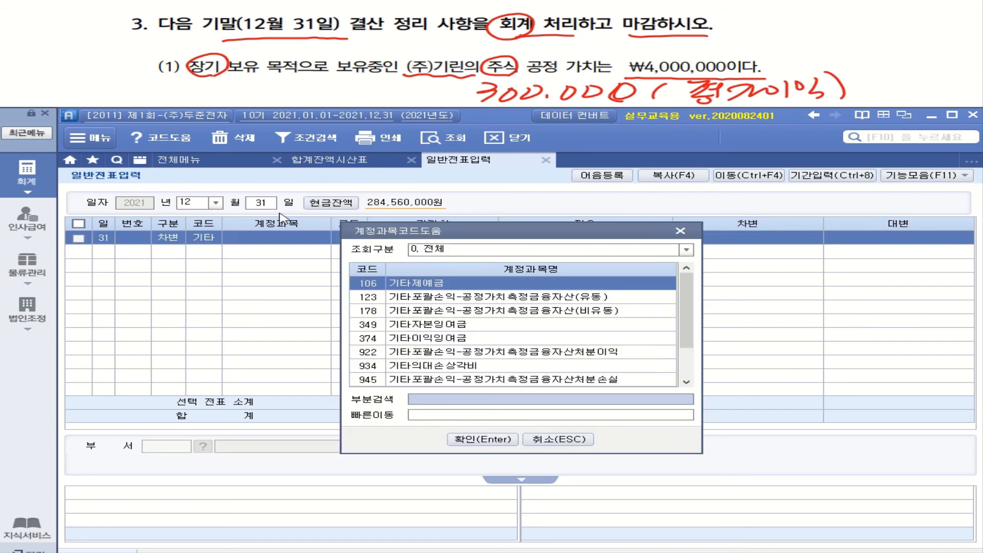
{"action": "double_click", "coordinate": [547, 317]}
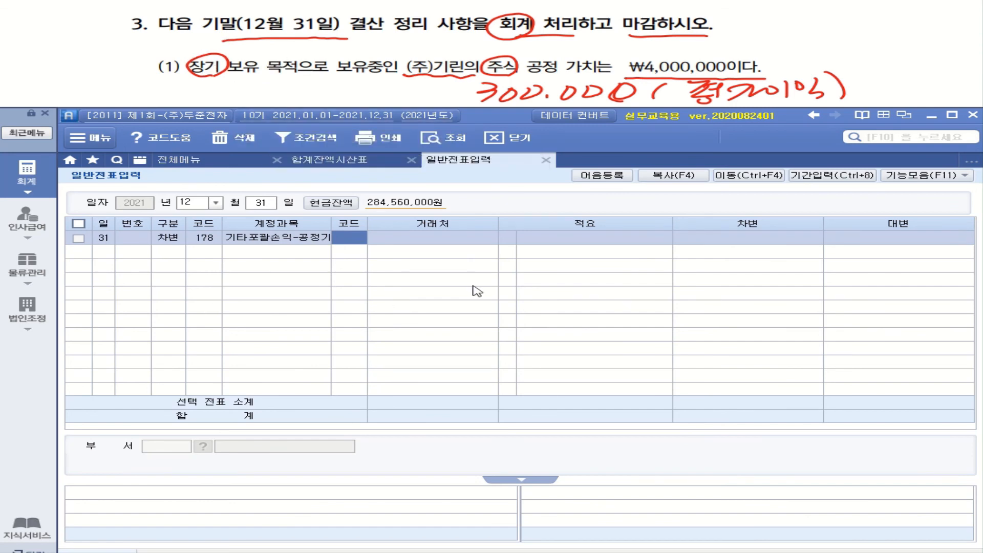
{"action": "key", "text": "Return"}
{"action": "key", "text": "Return"}
{"action": "key", "text": "Return"}
{"action": "type", "text": "3000000"}
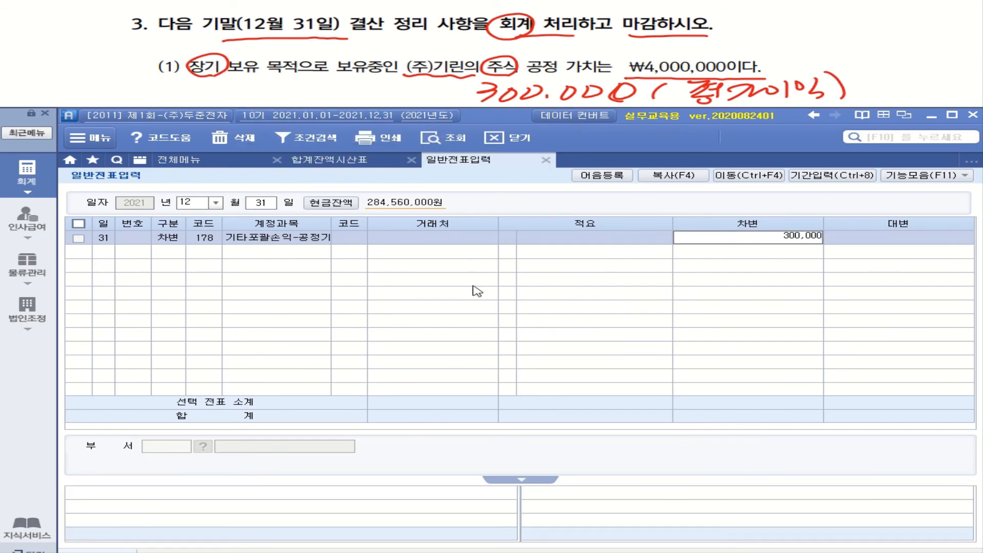
Add the matching credit line for account 981 기타포괄손익-공정가치측정금융자산평가이익 with an amount of 300,000.
{"action": "key", "text": "Return"}
{"action": "type", "text": "4"}
{"action": "key", "text": "Return"}
{"action": "type", "text": "기타"}
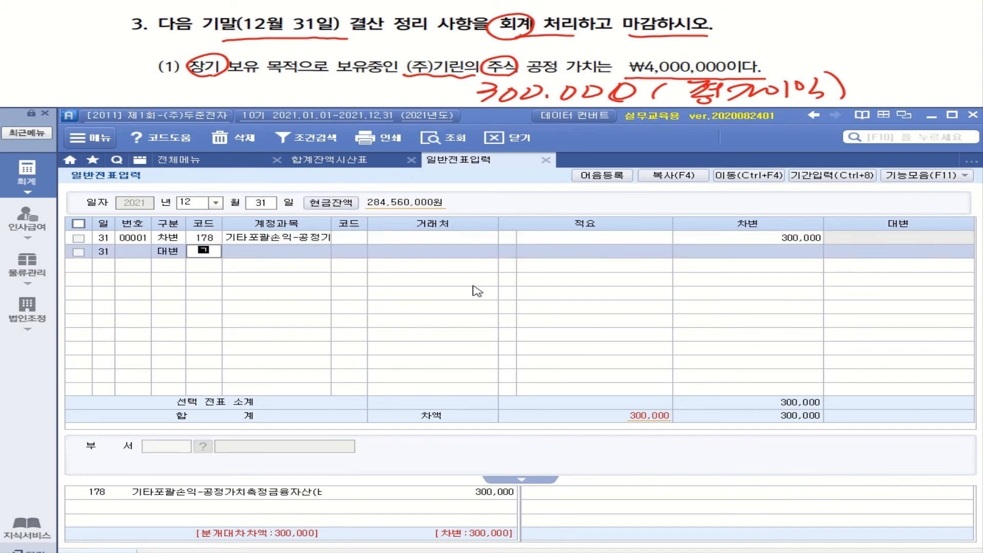
{"action": "key", "text": "Return"}
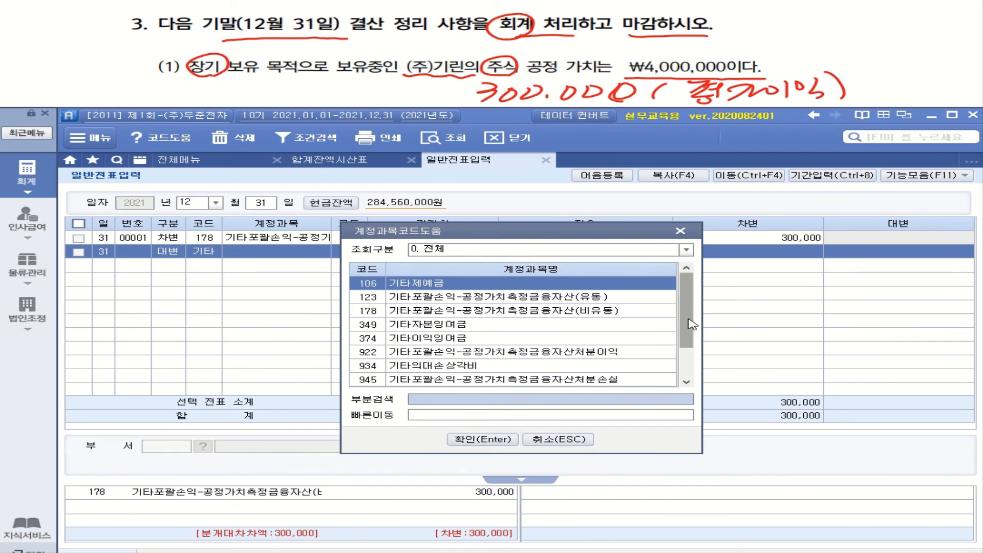
{"action": "scroll", "coordinate": [689, 322], "scroll_direction": "down", "scroll_amount": 1}
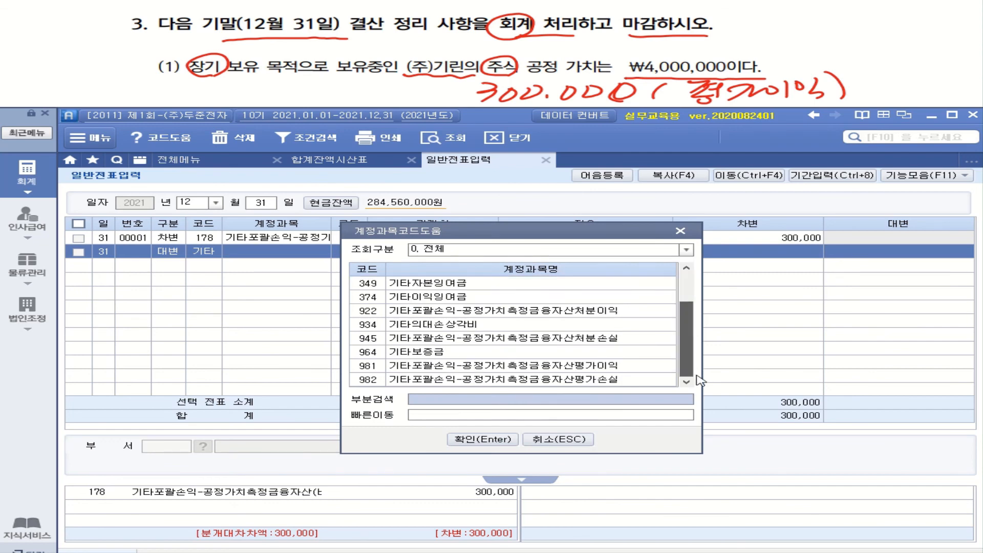
{"action": "double_click", "coordinate": [598, 366]}
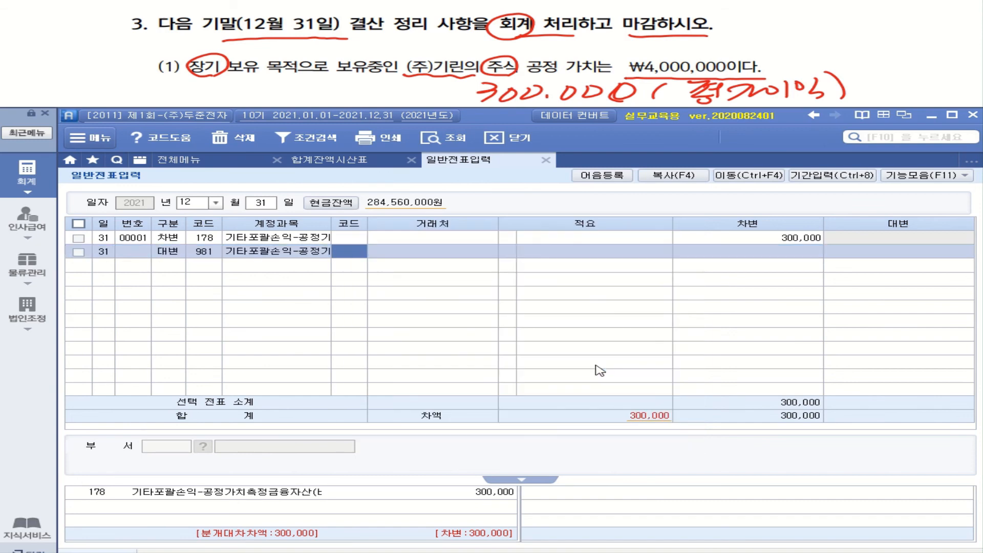
{"action": "key", "text": "Return"}
{"action": "key", "text": "Return"}
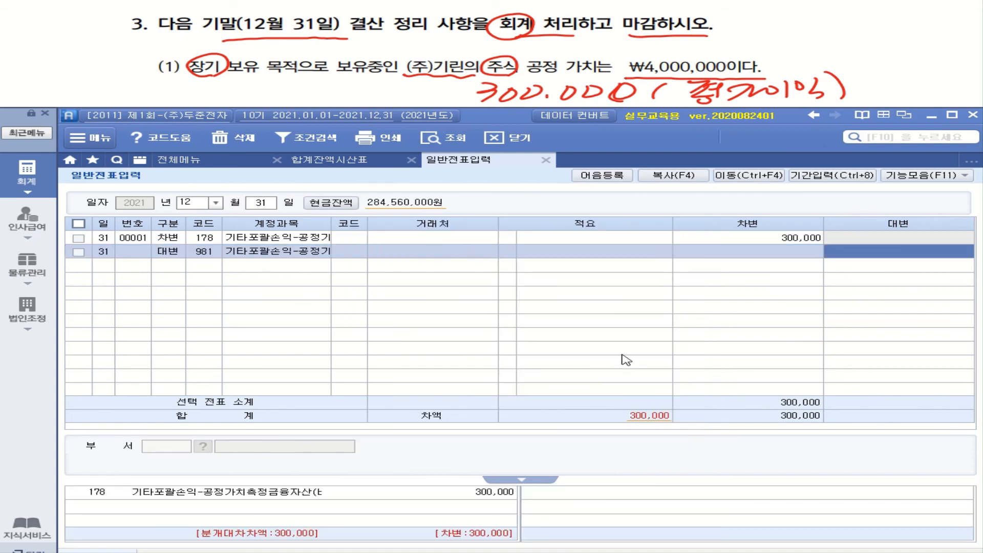
{"action": "type", "text": "300,000"}
{"action": "key", "text": "Return"}
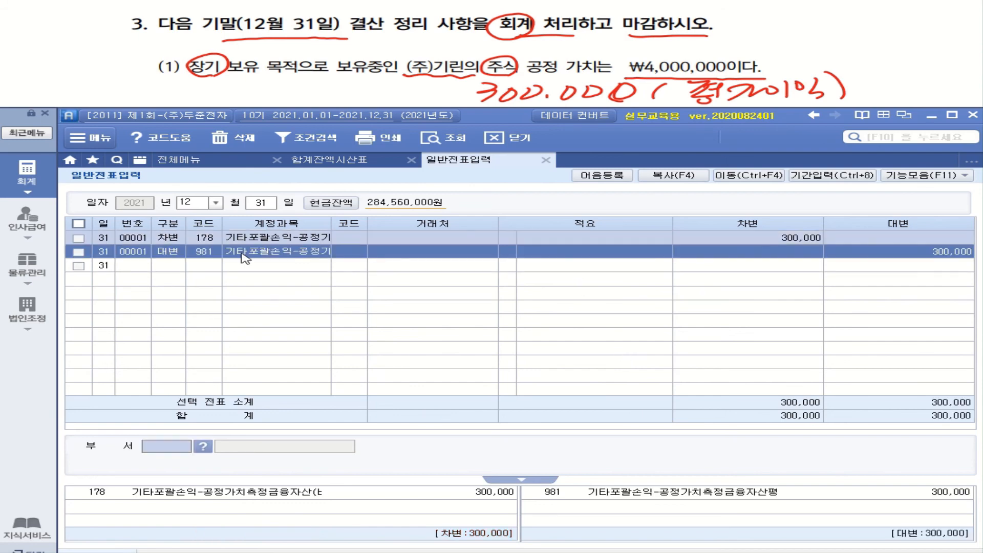
{"action": "left_click", "coordinate": [205, 252]}
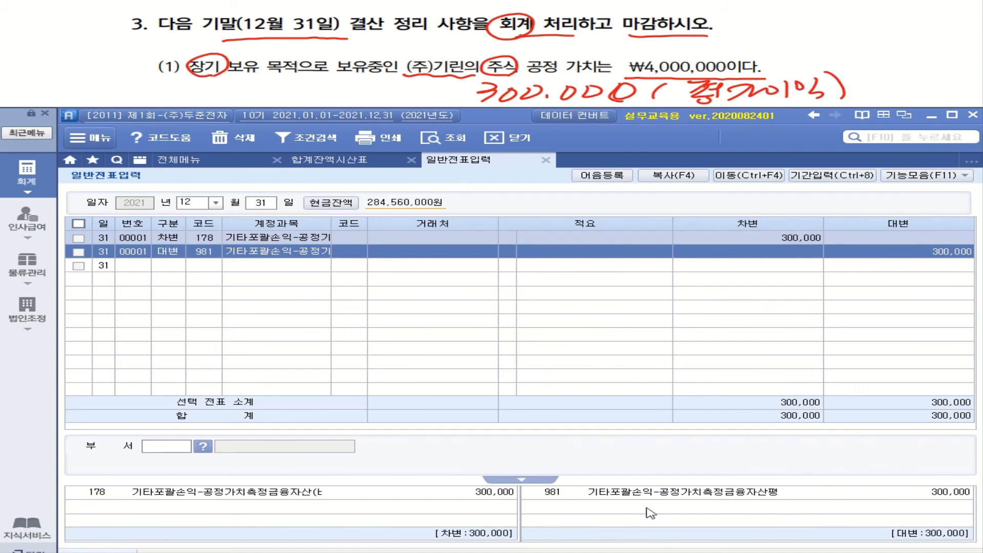
{"action": "left_click", "coordinate": [757, 497]}
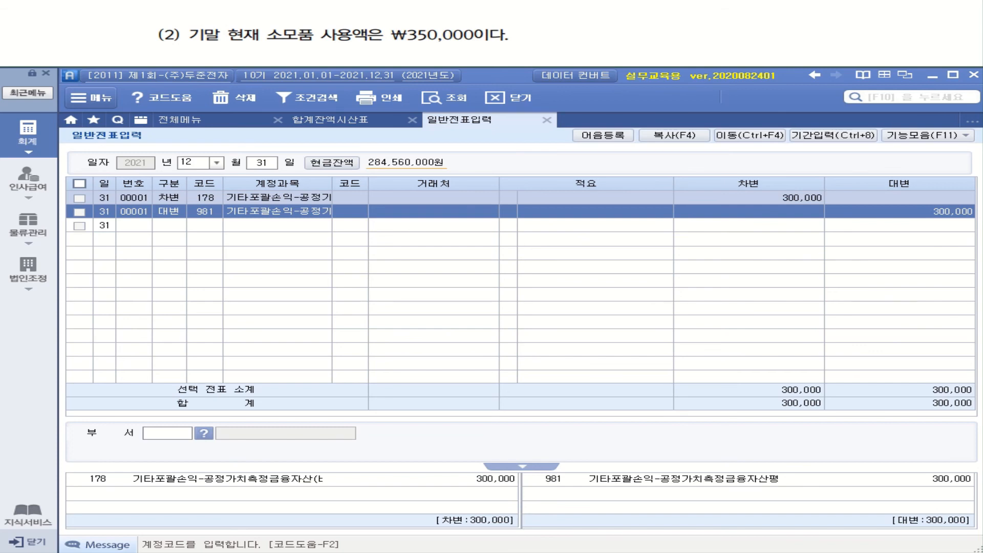
{"action": "mouse_move", "coordinate": [237, 49]}
{"action": "left_mouse_down"}
{"action": "mouse_move", "coordinate": [528, 49]}
{"action": "mouse_move", "coordinate": [569, 37]}
{"action": "left_mouse_up"}
{"action": "mouse_move", "coordinate": [558, 26]}
{"action": "left_mouse_down"}
{"action": "mouse_move", "coordinate": [568, 35]}
{"action": "mouse_move", "coordinate": [560, 44]}
{"action": "left_mouse_up"}
{"action": "mouse_move", "coordinate": [589, 24]}
{"action": "left_mouse_down"}
{"action": "mouse_move", "coordinate": [589, 42]}
{"action": "mouse_move", "coordinate": [606, 40]}
{"action": "left_mouse_up"}
{"action": "mouse_move", "coordinate": [618, 25]}
{"action": "left_mouse_down"}
{"action": "mouse_move", "coordinate": [617, 44]}
{"action": "mouse_move", "coordinate": [626, 40]}
{"action": "left_mouse_up"}
{"action": "left_click_drag", "start_coordinate": [632, 33], "coordinate": [650, 44]}
{"action": "mouse_move", "coordinate": [652, 30]}
{"action": "left_mouse_down"}
{"action": "mouse_move", "coordinate": [673, 21]}
{"action": "mouse_move", "coordinate": [676, 32]}
{"action": "left_mouse_up"}
{"action": "left_click_drag", "start_coordinate": [660, 41], "coordinate": [691, 36]}
{"action": "left_click_drag", "start_coordinate": [704, 20], "coordinate": [716, 39]}
{"action": "mouse_move", "coordinate": [710, 40]}
{"action": "left_mouse_down"}
{"action": "mouse_move", "coordinate": [792, 30]}
{"action": "mouse_move", "coordinate": [788, 51]}
{"action": "mouse_move", "coordinate": [853, 52]}
{"action": "left_mouse_up"}
{"action": "left_click_drag", "start_coordinate": [859, 22], "coordinate": [860, 51]}
{"action": "left_click_drag", "start_coordinate": [860, 43], "coordinate": [864, 45]}
{"action": "left_click_drag", "start_coordinate": [877, 36], "coordinate": [895, 40]}
{"action": "left_click_drag", "start_coordinate": [902, 24], "coordinate": [898, 33]}
{"action": "left_click_drag", "start_coordinate": [913, 27], "coordinate": [925, 29]}
{"action": "left_click_drag", "start_coordinate": [906, 37], "coordinate": [926, 34]}
{"action": "mouse_move", "coordinate": [919, 37]}
{"action": "left_mouse_down"}
{"action": "mouse_move", "coordinate": [907, 48]}
{"action": "mouse_move", "coordinate": [937, 45]}
{"action": "left_mouse_up"}
{"action": "left_click_drag", "start_coordinate": [939, 32], "coordinate": [954, 44]}
{"action": "left_click_drag", "start_coordinate": [965, 31], "coordinate": [965, 44]}
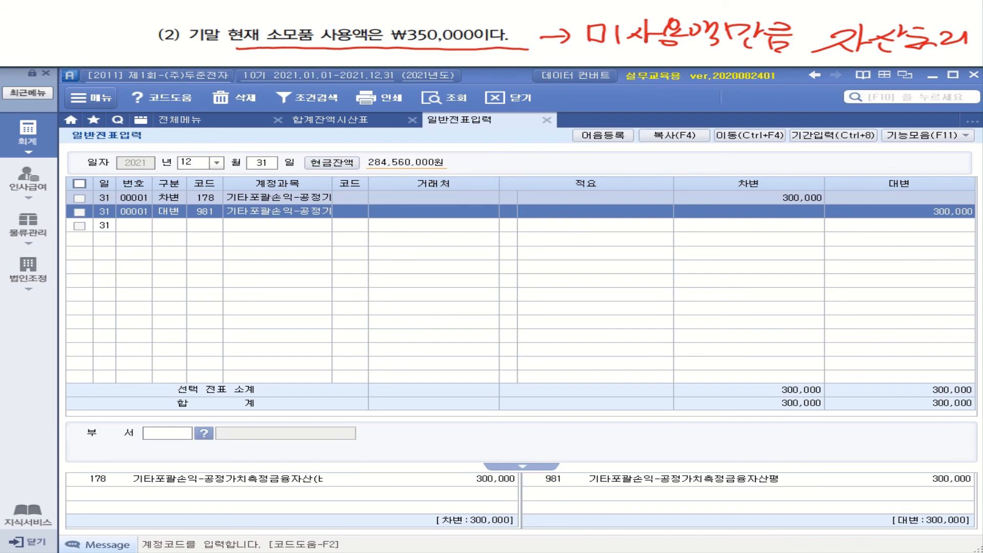
Query the December 31 trial balance again and check the updated balance of 기타포괄손익-공정가치측정금융자산(비유동).
{"action": "left_click", "coordinate": [330, 121]}
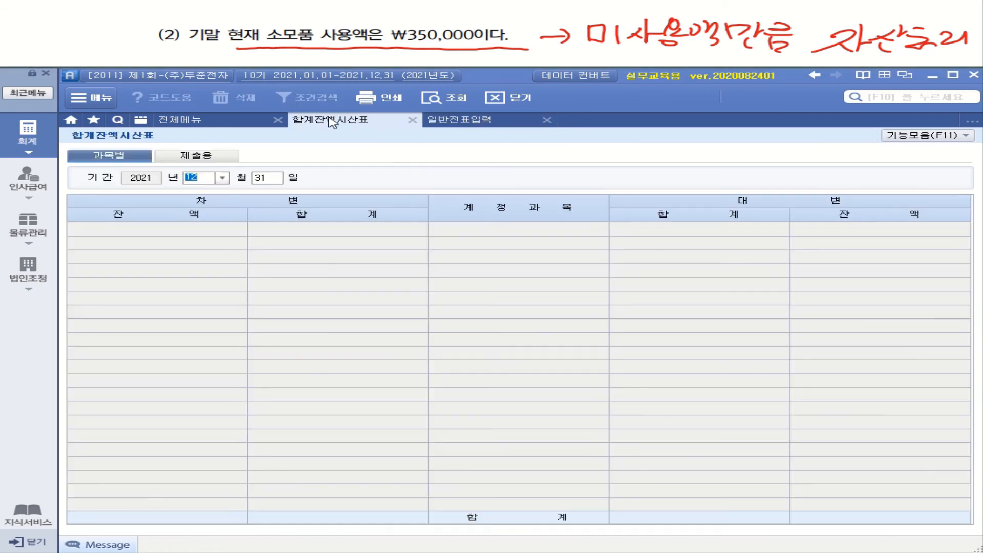
{"action": "left_click", "coordinate": [445, 102]}
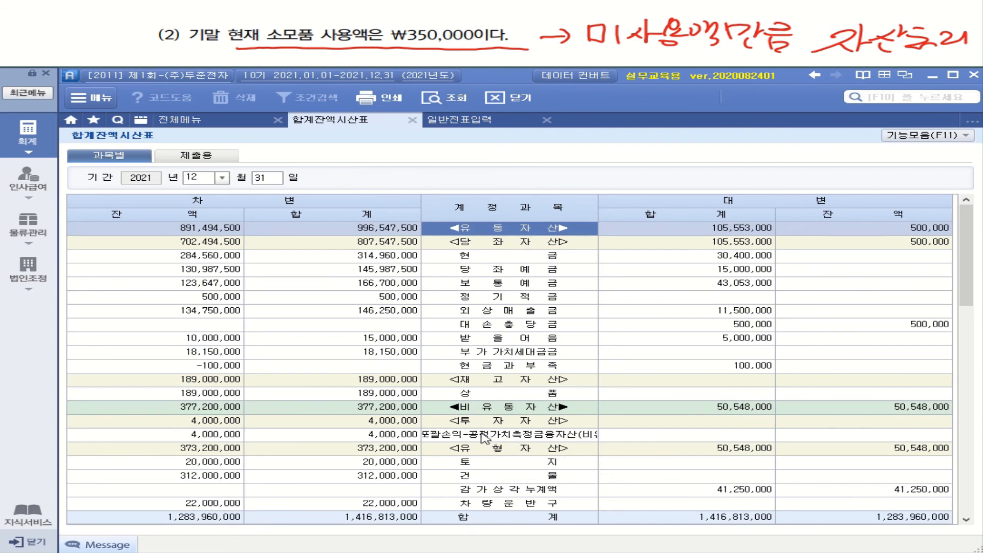
{"action": "left_click", "coordinate": [484, 436]}
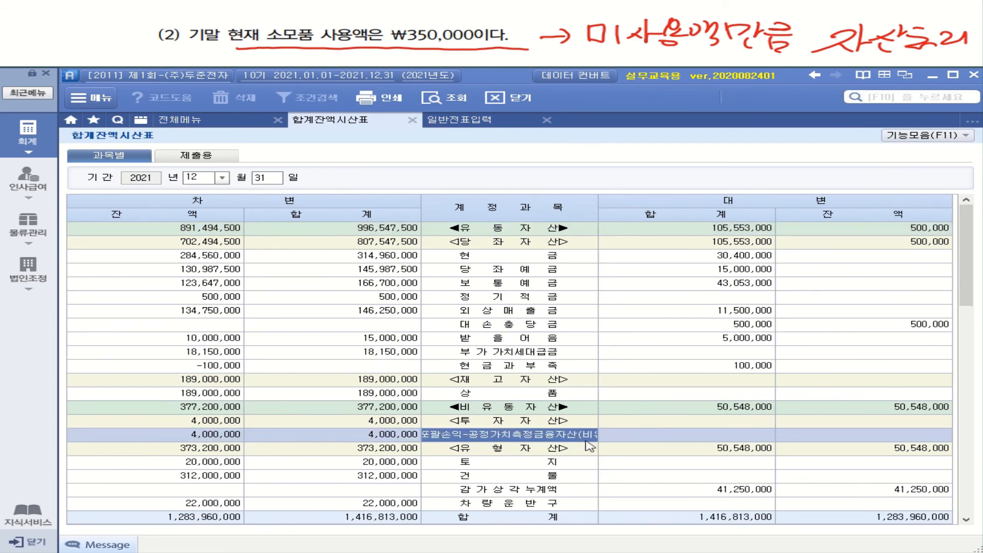
{"action": "left_click", "coordinate": [225, 441]}
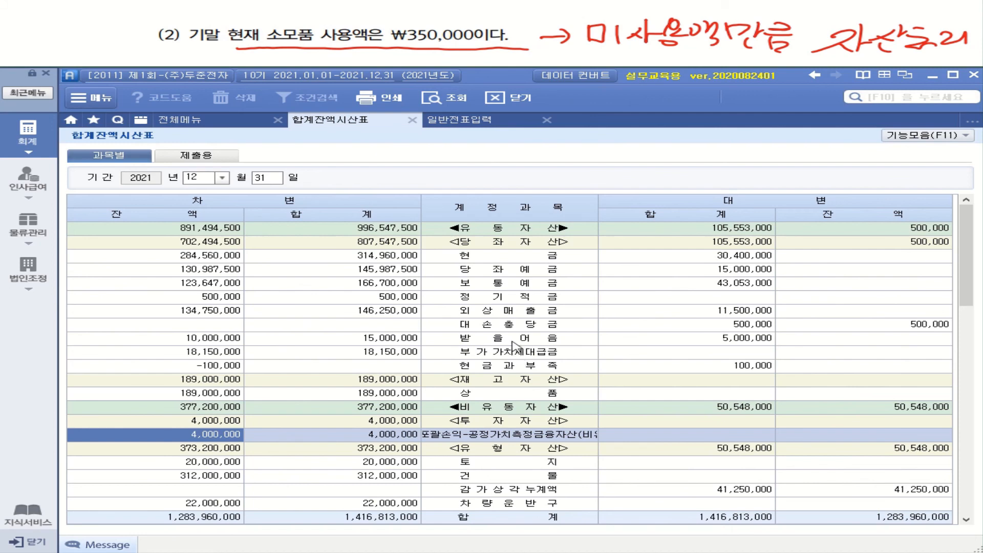
{"action": "left_click", "coordinate": [510, 381]}
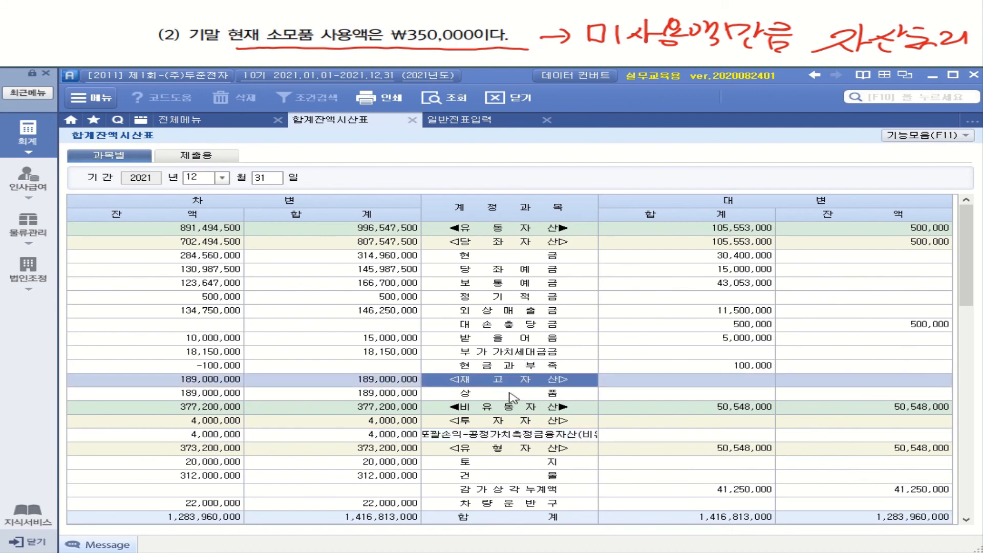
Examine the December 31 trial balance for a supplies asset under inventory and for the balance of the 소모품비 expense account.
{"action": "left_click", "coordinate": [471, 394]}
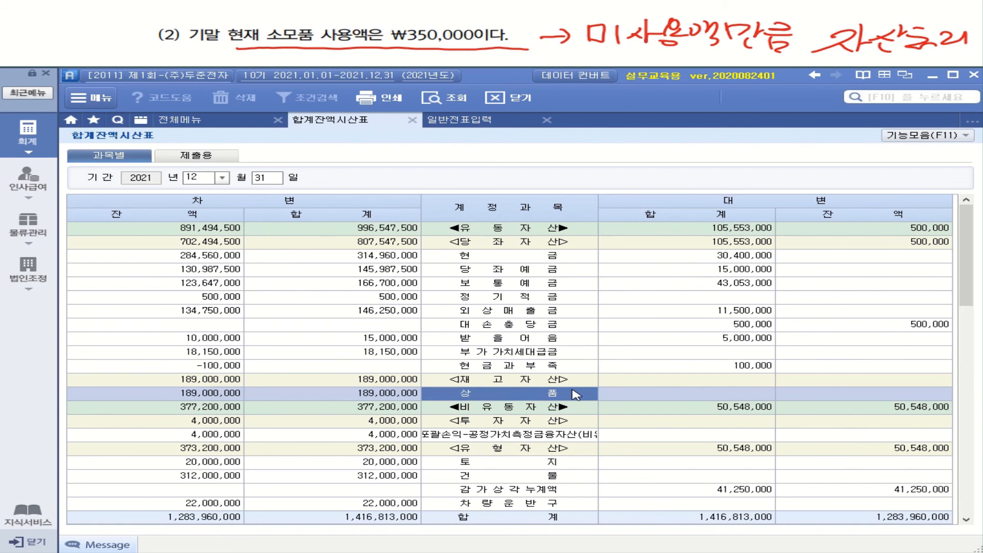
{"action": "scroll", "coordinate": [578, 394], "scroll_direction": "down", "scroll_amount": 6}
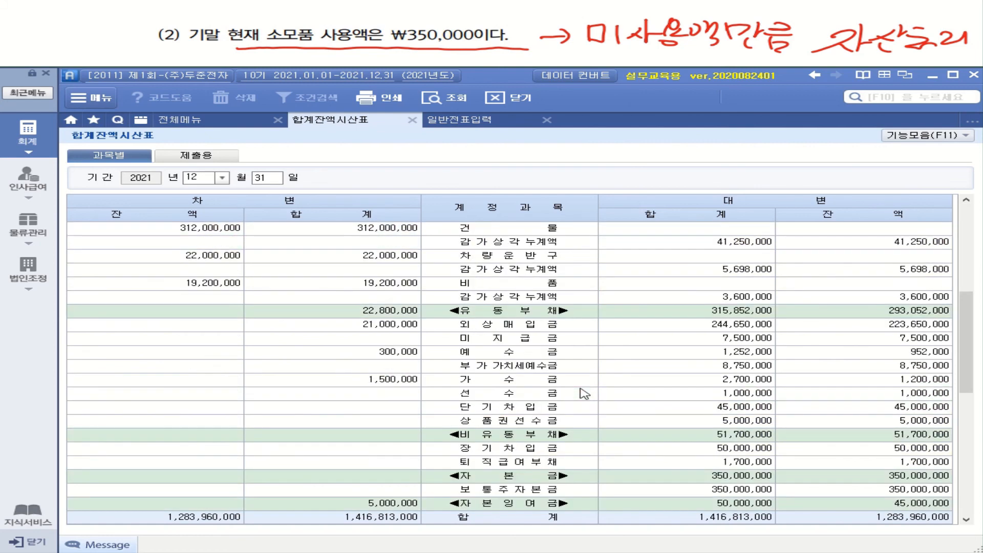
{"action": "scroll", "coordinate": [584, 393], "scroll_direction": "down", "scroll_amount": 8}
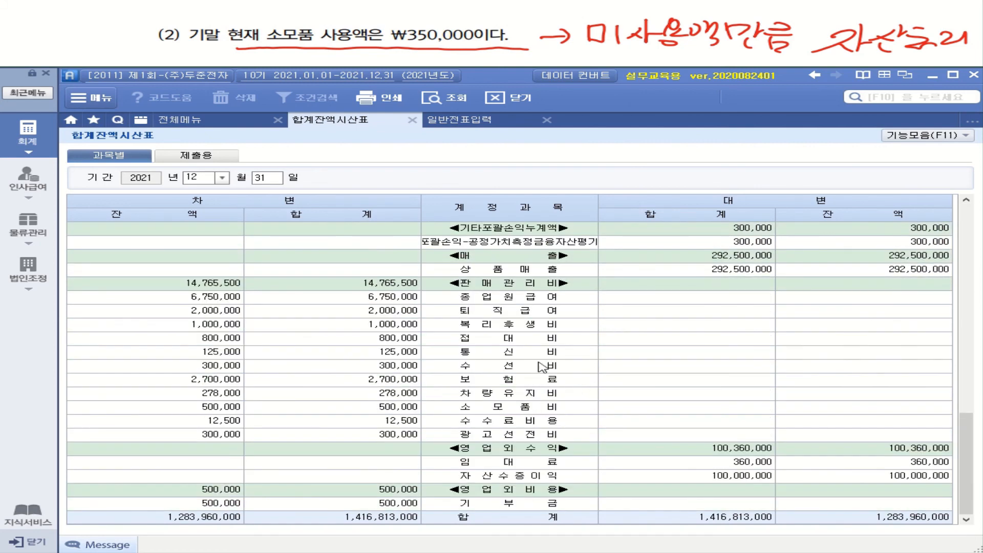
{"action": "left_click", "coordinate": [531, 407]}
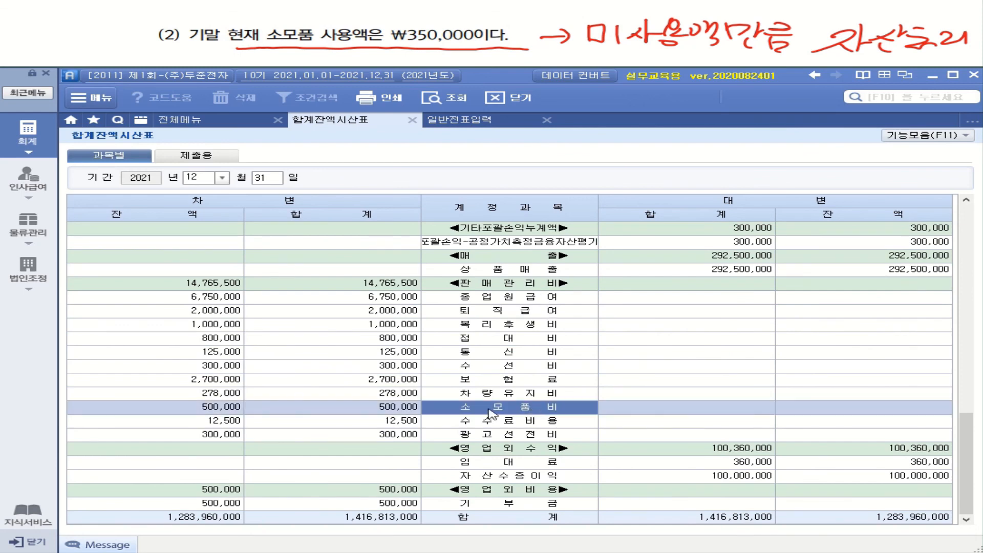
{"action": "left_click", "coordinate": [216, 407]}
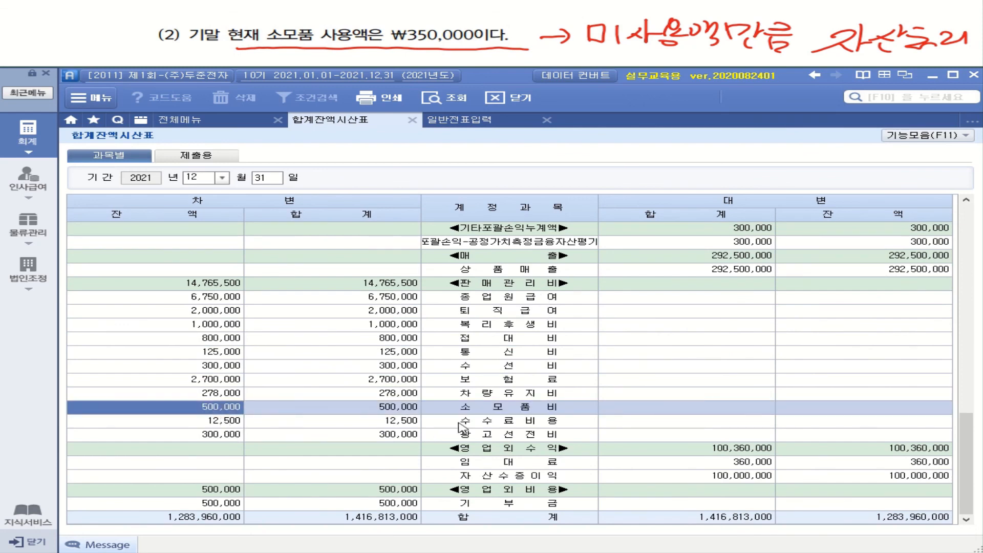
{"action": "left_click", "coordinate": [477, 412]}
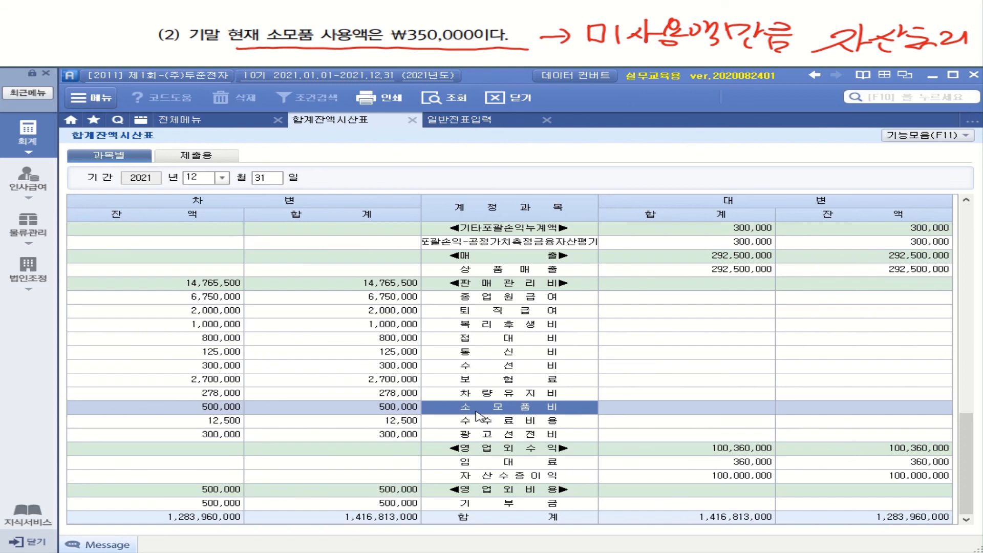
{"action": "mouse_move", "coordinate": [71, 45]}
{"action": "left_mouse_down"}
{"action": "mouse_move", "coordinate": [61, 53]}
{"action": "mouse_move", "coordinate": [77, 61]}
{"action": "mouse_move", "coordinate": [98, 45]}
{"action": "left_mouse_up"}
{"action": "mouse_move", "coordinate": [98, 46]}
{"action": "left_mouse_down"}
{"action": "mouse_move", "coordinate": [110, 47]}
{"action": "mouse_move", "coordinate": [109, 60]}
{"action": "left_mouse_up"}
{"action": "mouse_move", "coordinate": [130, 48]}
{"action": "left_mouse_down"}
{"action": "mouse_move", "coordinate": [124, 60]}
{"action": "mouse_move", "coordinate": [133, 50]}
{"action": "left_mouse_up"}
{"action": "left_click_drag", "start_coordinate": [145, 49], "coordinate": [147, 49]}
{"action": "left_click_drag", "start_coordinate": [163, 48], "coordinate": [164, 49]}
{"action": "mouse_move", "coordinate": [193, 49]}
{"action": "left_mouse_down"}
{"action": "mouse_move", "coordinate": [188, 62]}
{"action": "mouse_move", "coordinate": [213, 49]}
{"action": "left_mouse_up"}
{"action": "mouse_move", "coordinate": [229, 50]}
{"action": "left_mouse_down"}
{"action": "mouse_move", "coordinate": [217, 64]}
{"action": "mouse_move", "coordinate": [255, 51]}
{"action": "left_mouse_up"}
{"action": "left_click_drag", "start_coordinate": [254, 45], "coordinate": [277, 60]}
{"action": "left_click_drag", "start_coordinate": [280, 47], "coordinate": [318, 65]}
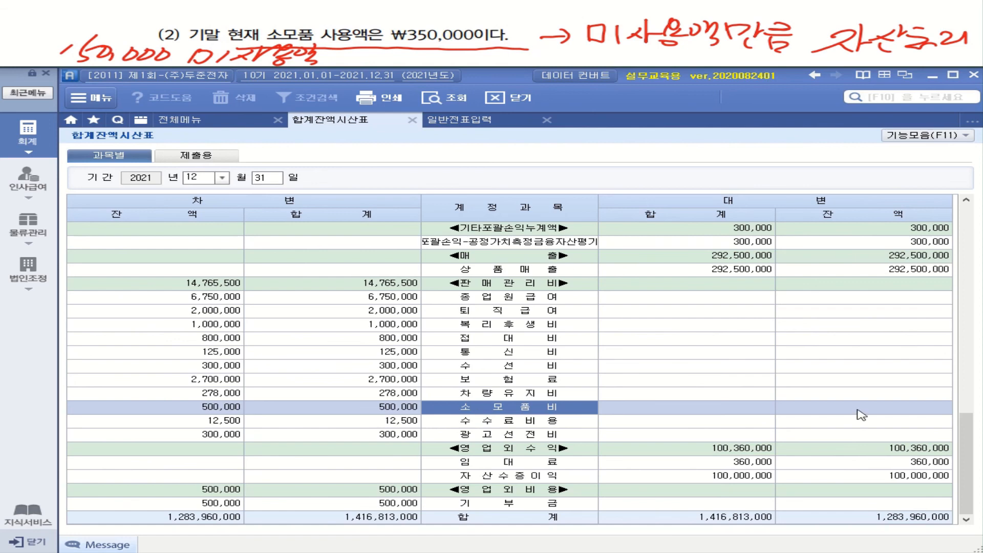
Return to general voucher entry and add a December 31 debit line for account 172 소모품 with an amount of 150,000.
{"action": "left_click", "coordinate": [471, 127]}
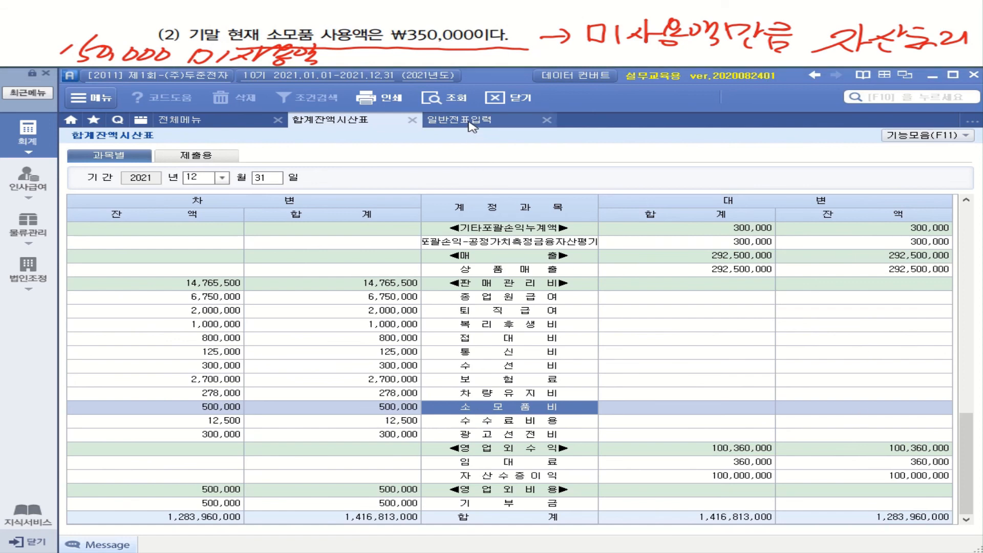
{"action": "left_click", "coordinate": [179, 227]}
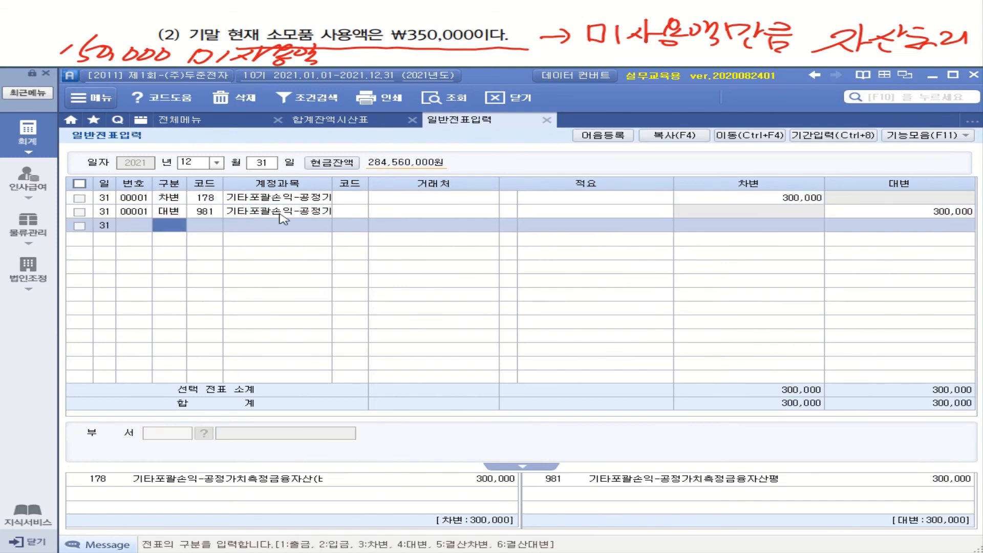
{"action": "type", "text": "3소모"}
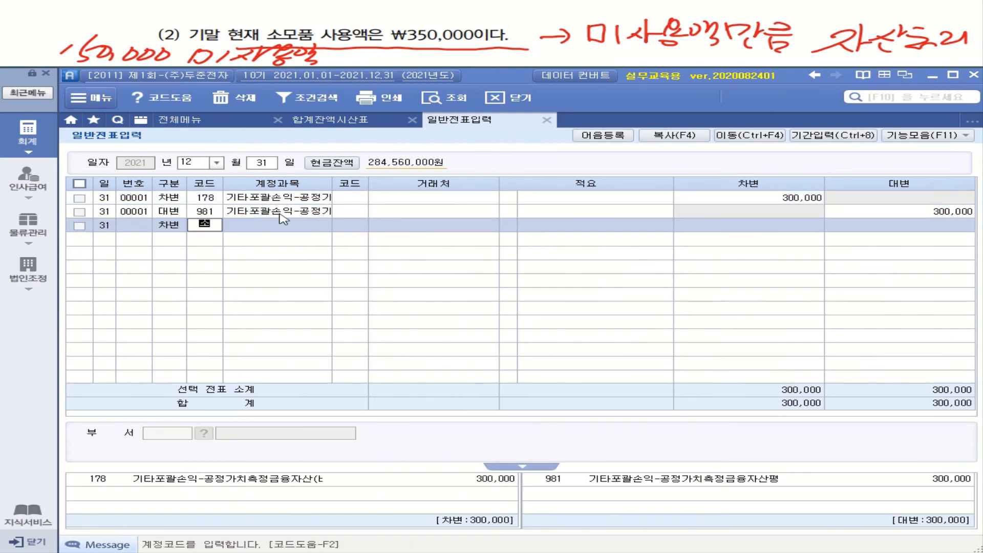
{"action": "key", "text": "Return"}
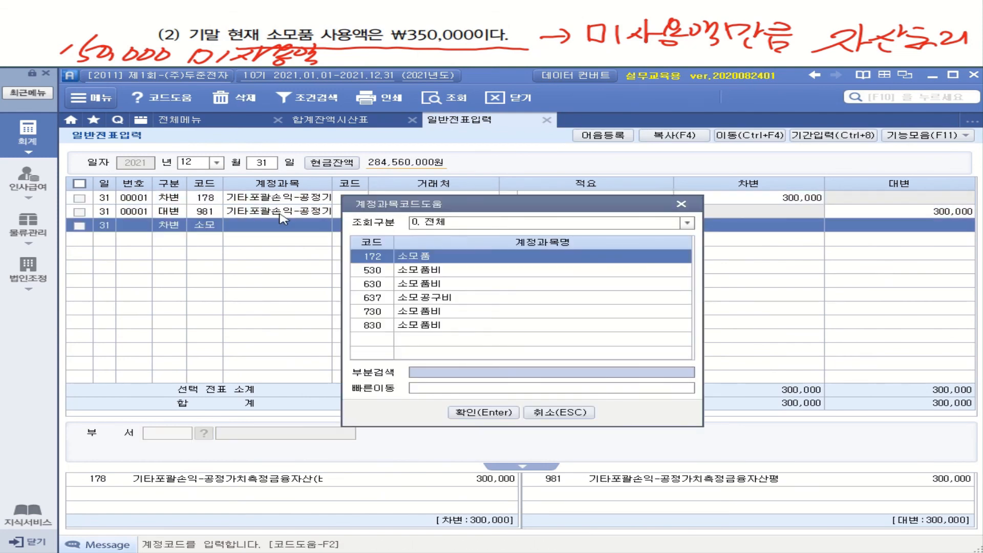
{"action": "key", "text": "Return"}
{"action": "key", "text": "Return"}
{"action": "key", "text": "Return"}
{"action": "type", "text": "150000"}
{"action": "key", "text": "Return"}
Add the matching credit line for account 830 소모품비 with an amount of 150,000, leaving counterparty and description blank.
{"action": "type", "text": "4831"}
{"action": "key", "text": "Return"}
{"action": "key", "text": "Left"}
{"action": "type", "text": "830"}
{"action": "key", "text": "Return"}
{"action": "key", "text": "Return"}
{"action": "key", "text": "Return"}
{"action": "key", "text": "Return"}
{"action": "type", "text": "150000"}
{"action": "key", "text": "Return"}
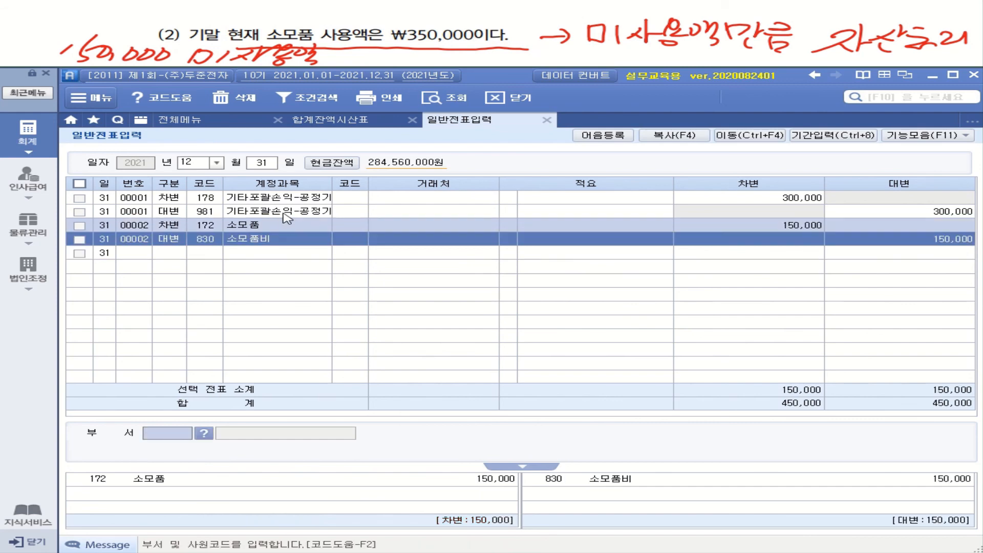
{"action": "left_click", "coordinate": [157, 241]}
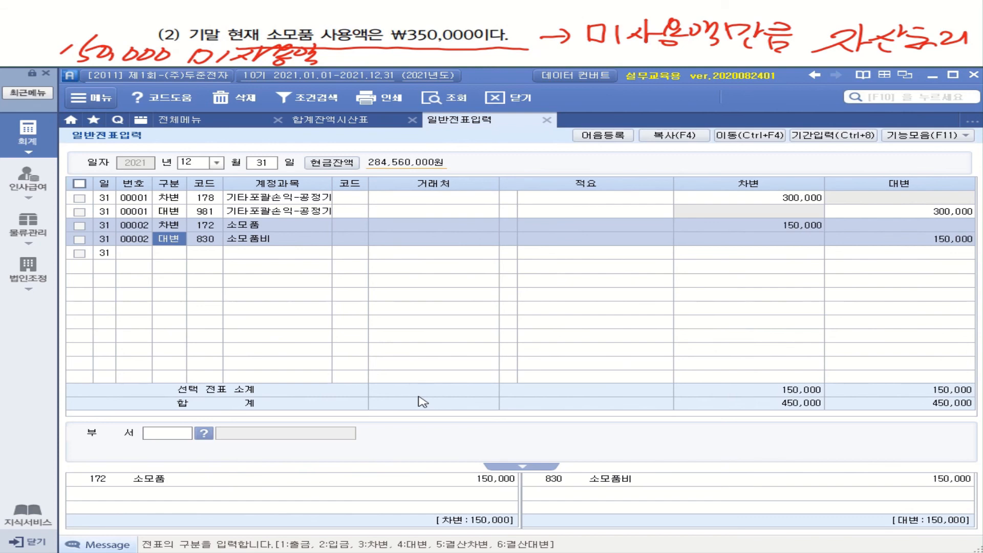
Query the December 31 trial balance again and check the updated balances of 소모품 and 소모품비.
{"action": "left_click", "coordinate": [364, 122]}
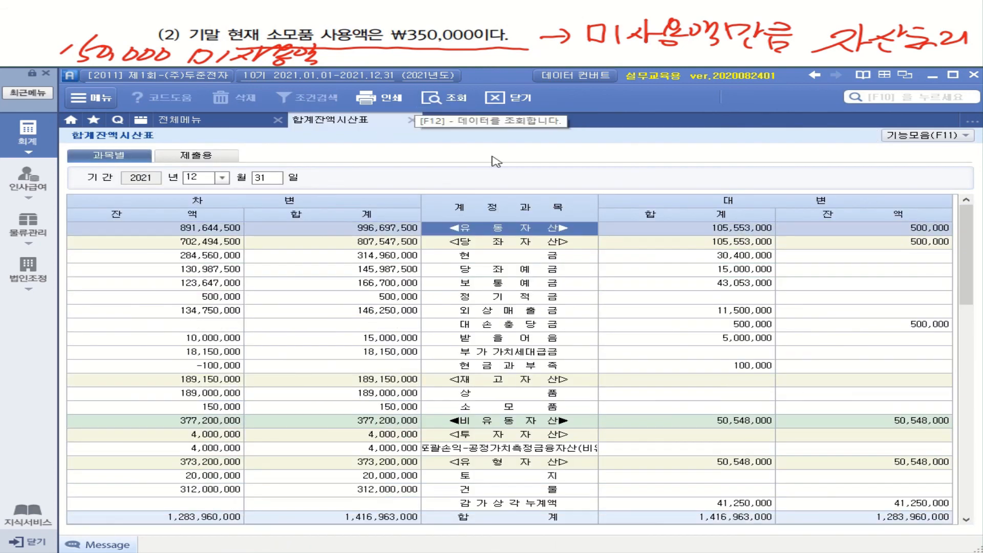
{"action": "left_click", "coordinate": [519, 408]}
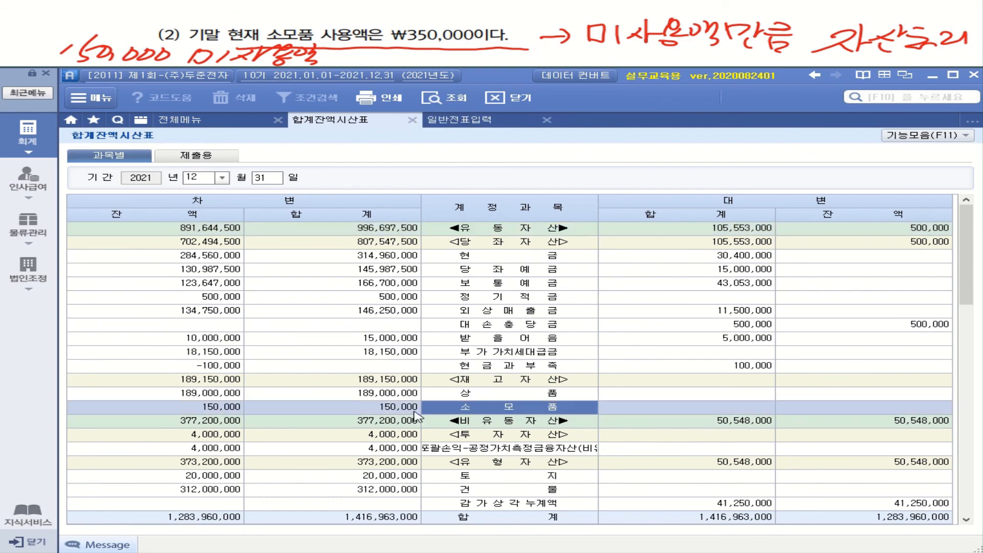
{"action": "left_click", "coordinate": [203, 406]}
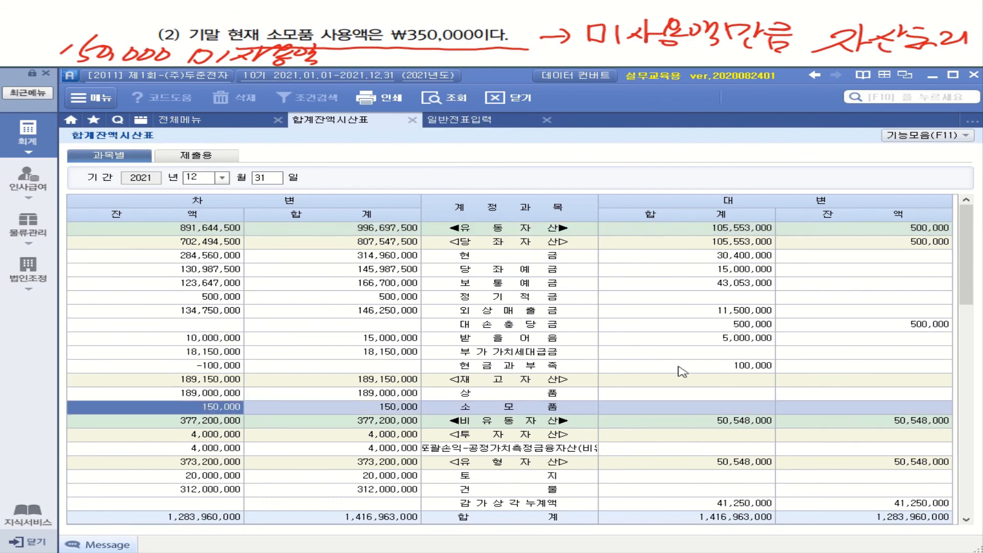
{"action": "scroll", "coordinate": [683, 371], "scroll_direction": "down", "scroll_amount": 15}
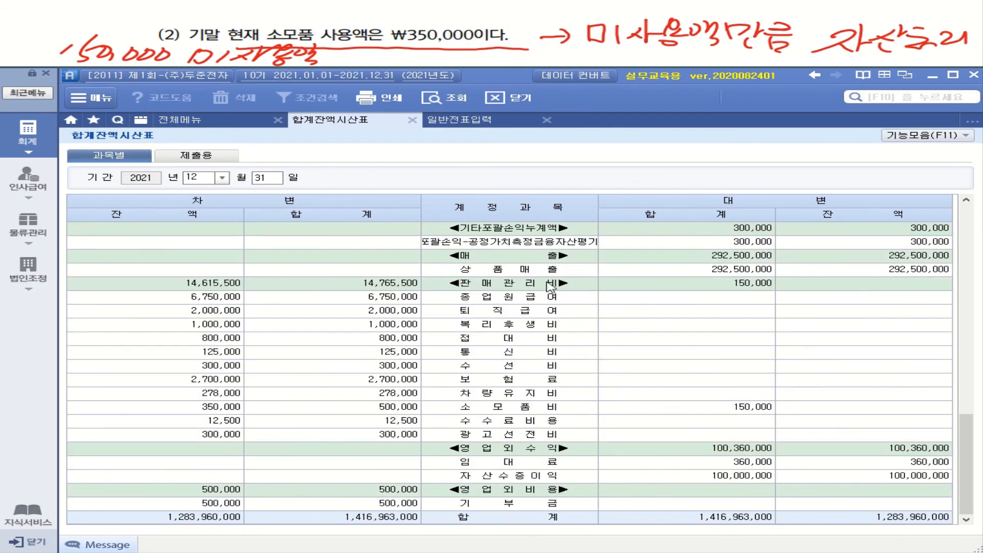
{"action": "left_click", "coordinate": [509, 408]}
{"action": "left_click", "coordinate": [210, 412]}
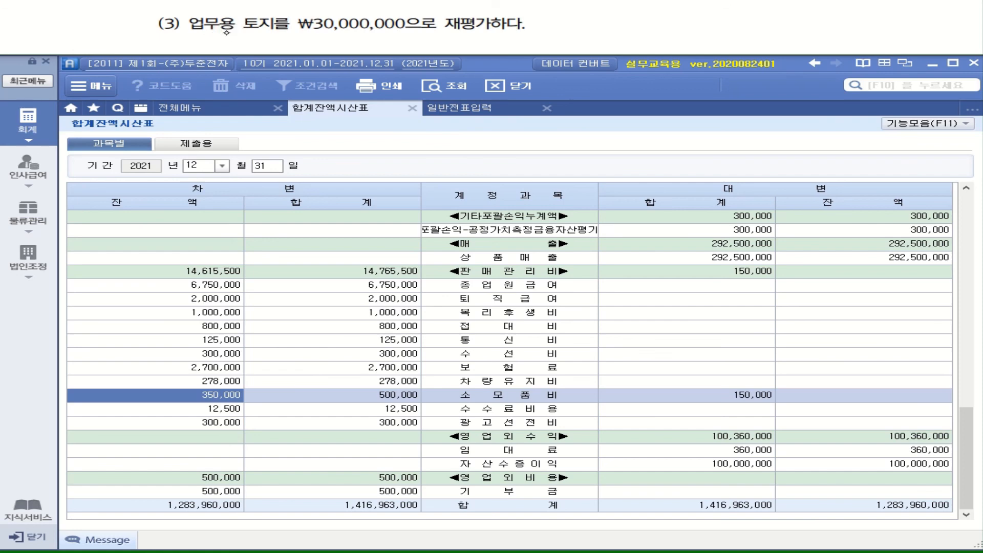
{"action": "mouse_move", "coordinate": [225, 35]}
{"action": "left_mouse_down"}
{"action": "mouse_move", "coordinate": [308, 33]}
{"action": "mouse_move", "coordinate": [286, 50]}
{"action": "mouse_move", "coordinate": [306, 51]}
{"action": "left_mouse_up"}
{"action": "left_click_drag", "start_coordinate": [310, 38], "coordinate": [326, 48]}
{"action": "mouse_move", "coordinate": [335, 34]}
{"action": "left_mouse_down"}
{"action": "mouse_move", "coordinate": [335, 51]}
{"action": "mouse_move", "coordinate": [362, 52]}
{"action": "left_mouse_up"}
{"action": "left_click_drag", "start_coordinate": [395, 30], "coordinate": [413, 37]}
{"action": "left_click_drag", "start_coordinate": [391, 39], "coordinate": [399, 54]}
{"action": "left_click_drag", "start_coordinate": [418, 26], "coordinate": [427, 43]}
{"action": "left_click_drag", "start_coordinate": [427, 33], "coordinate": [443, 40]}
{"action": "left_click_drag", "start_coordinate": [418, 48], "coordinate": [434, 52]}
{"action": "mouse_move", "coordinate": [449, 36]}
{"action": "left_mouse_down"}
{"action": "mouse_move", "coordinate": [468, 39]}
{"action": "mouse_move", "coordinate": [466, 48]}
{"action": "left_mouse_up"}
{"action": "left_click_drag", "start_coordinate": [468, 33], "coordinate": [467, 51]}
{"action": "mouse_move", "coordinate": [485, 33]}
{"action": "left_mouse_down"}
{"action": "mouse_move", "coordinate": [498, 43]}
{"action": "mouse_move", "coordinate": [490, 50]}
{"action": "left_mouse_up"}
{"action": "mouse_move", "coordinate": [500, 28]}
{"action": "left_mouse_down"}
{"action": "mouse_move", "coordinate": [515, 33]}
{"action": "mouse_move", "coordinate": [512, 54]}
{"action": "left_mouse_up"}
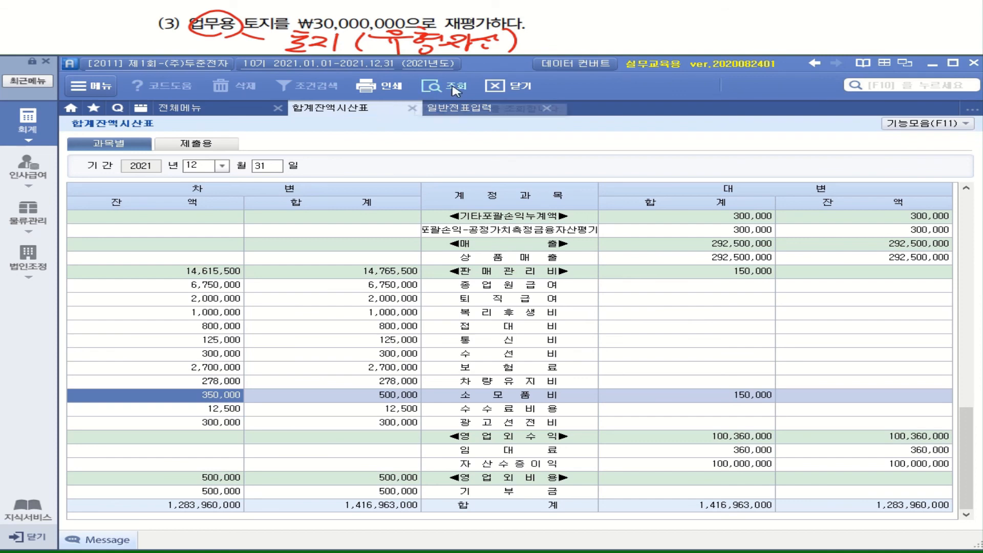
Check the book balance of 토지 under tangible assets in the trial balance.
{"action": "scroll", "coordinate": [609, 367], "scroll_direction": "up", "scroll_amount": 10}
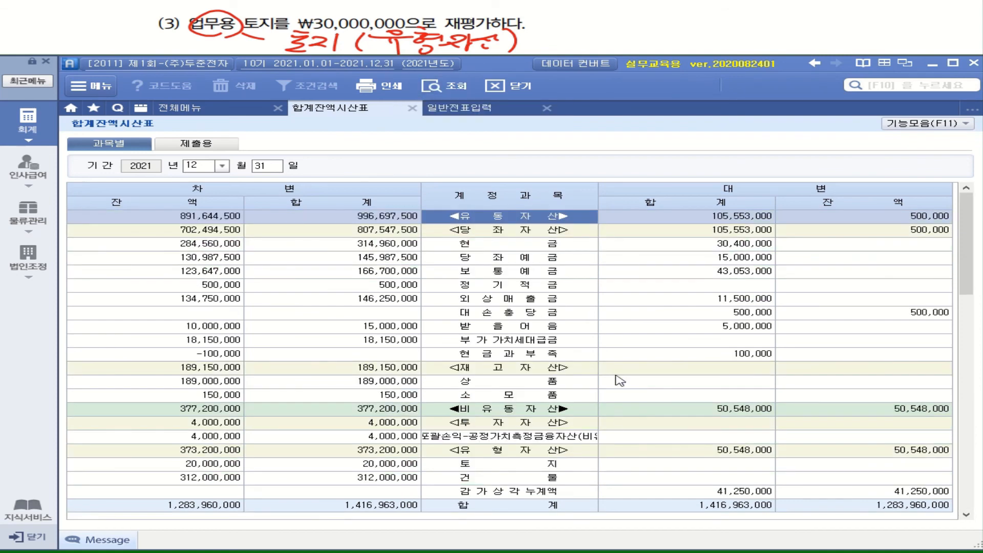
{"action": "left_click", "coordinate": [492, 467]}
{"action": "left_click", "coordinate": [218, 467]}
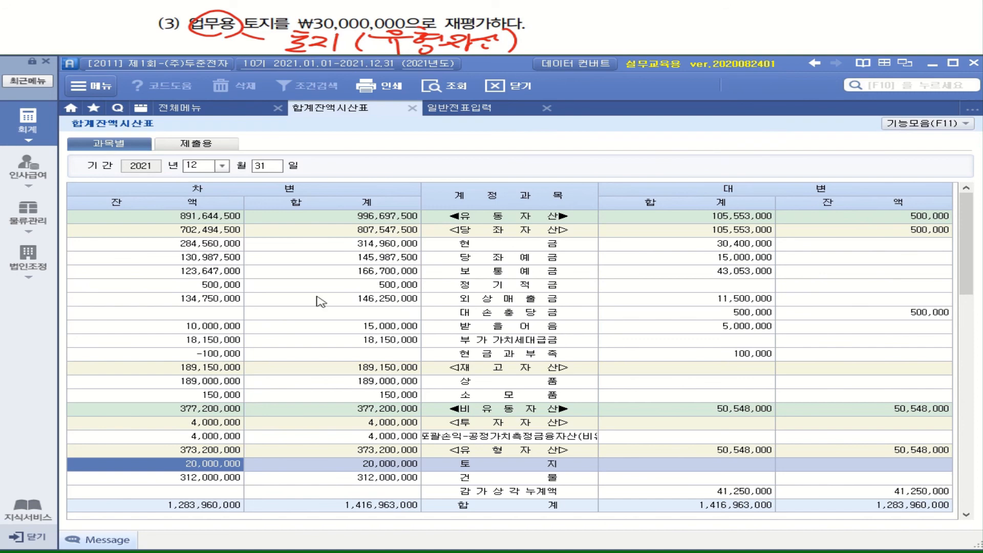
Return to general voucher entry and add a December 31 debit line for account 201 토지 with an amount of 10,000,000.
{"action": "left_click", "coordinate": [465, 113]}
{"action": "left_click", "coordinate": [179, 246]}
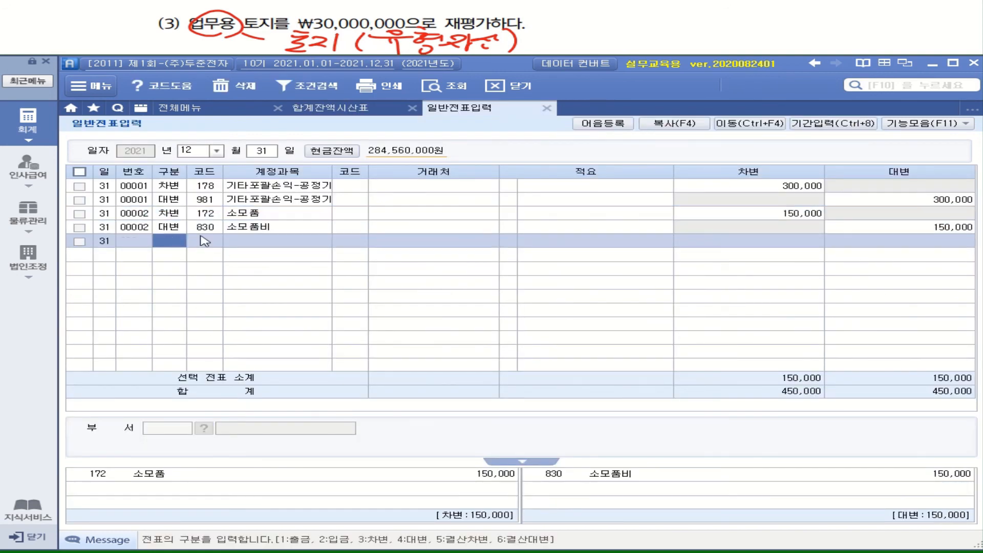
{"action": "type", "text": "3"}
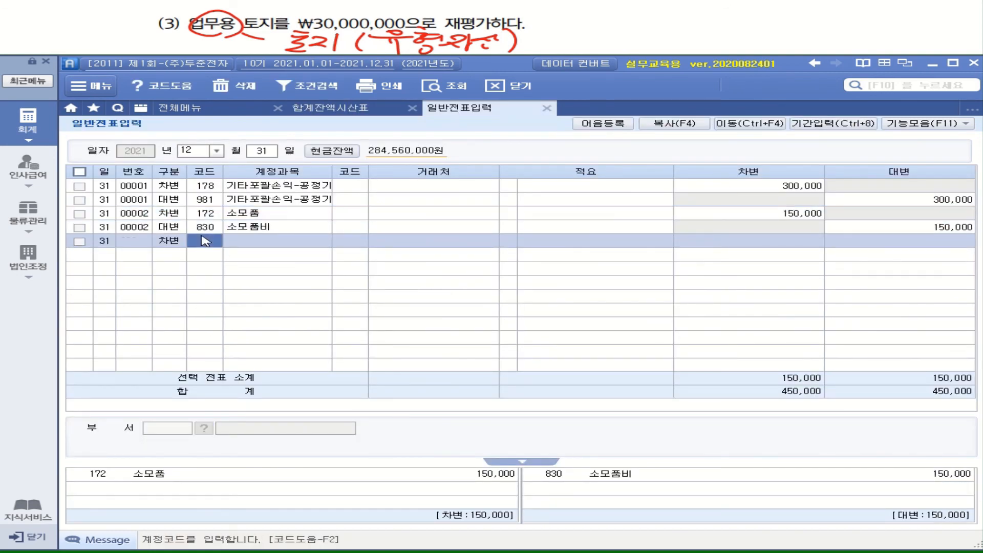
{"action": "type", "text": "201"}
{"action": "key", "text": "Return"}
{"action": "key", "text": "Return"}
{"action": "key", "text": "Return"}
{"action": "key", "text": "Return"}
{"action": "type", "text": "10000000"}
{"action": "key", "text": "Return"}
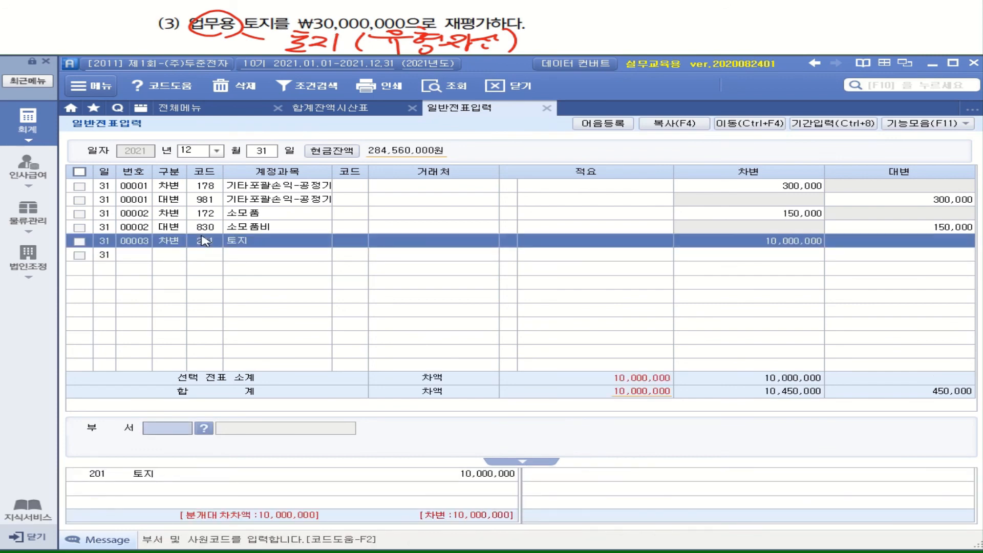
Add the matching credit line for account 987 재평가잉여금 with an amount of 10,000,000.
{"action": "key", "text": "Return"}
{"action": "type", "text": "4"}
{"action": "type", "text": "재"}
{"action": "key", "text": "BackSpace"}
{"action": "type", "text": "재평"}
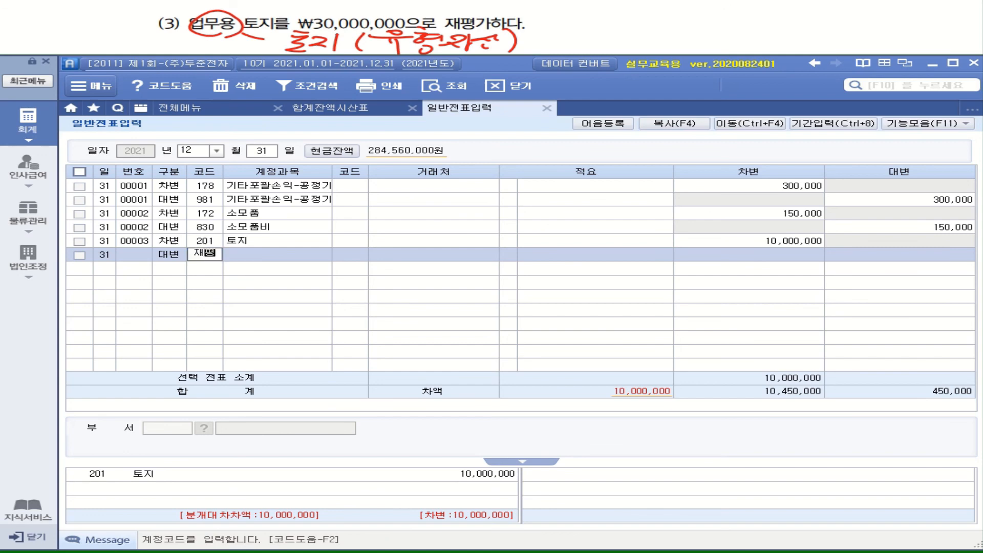
{"action": "key", "text": "Return"}
{"action": "key", "text": "Return"}
{"action": "key", "text": "Return"}
{"action": "type", "text": "10,000,000"}
{"action": "key", "text": "Return"}
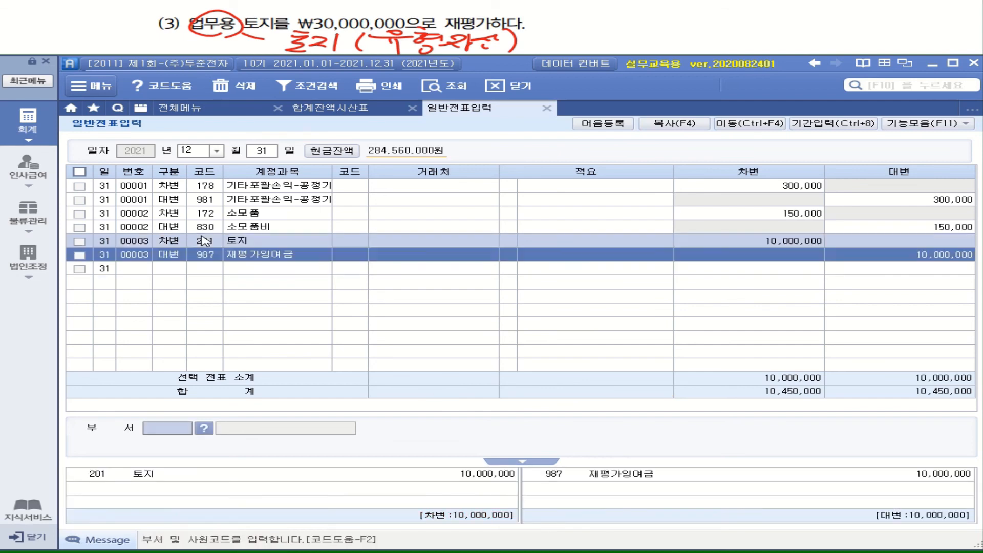
{"action": "left_click", "coordinate": [174, 254]}
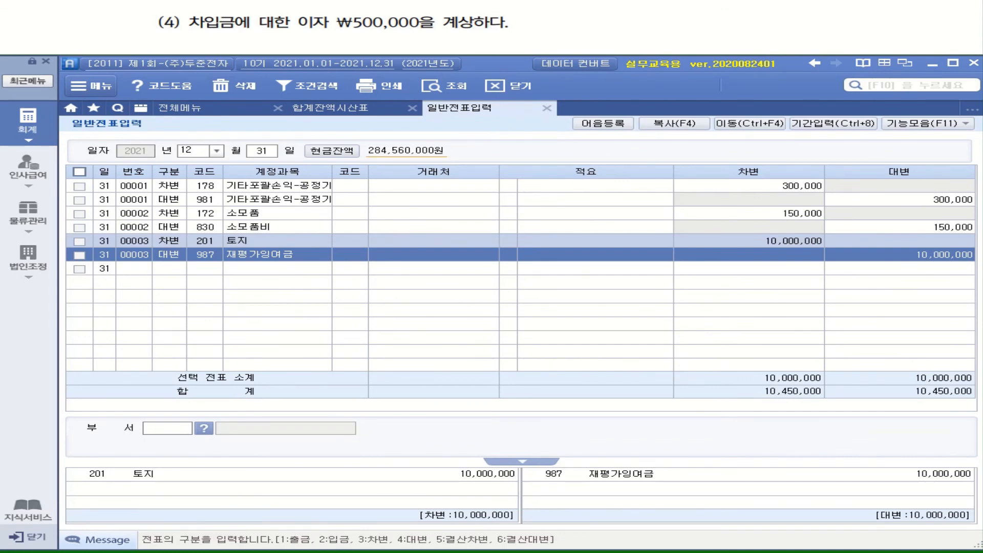
{"action": "mouse_move", "coordinate": [476, 12]}
{"action": "left_mouse_down"}
{"action": "mouse_move", "coordinate": [463, 10]}
{"action": "mouse_move", "coordinate": [459, 29]}
{"action": "left_mouse_up"}
{"action": "left_click_drag", "start_coordinate": [282, 32], "coordinate": [430, 32]}
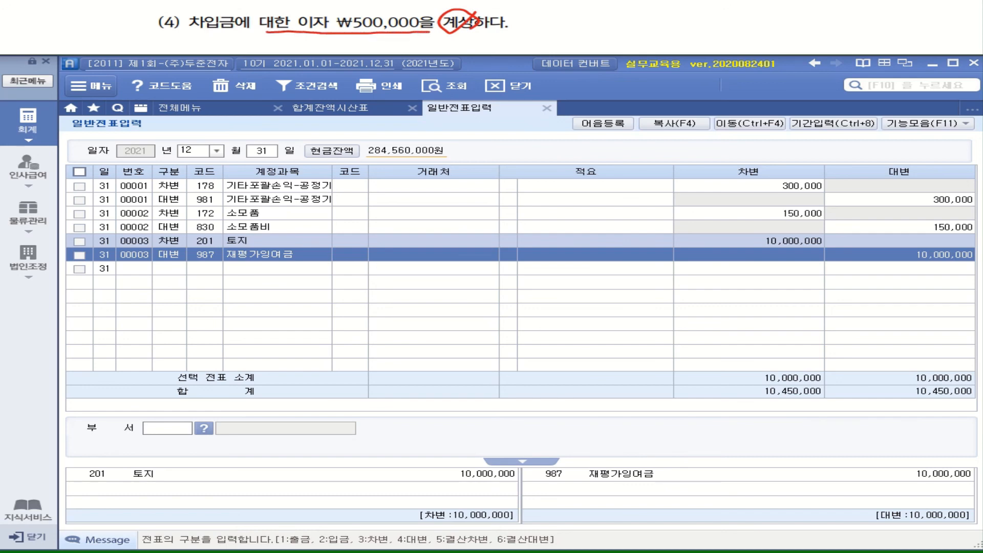
{"action": "left_click_drag", "start_coordinate": [458, 32], "coordinate": [596, 42]}
{"action": "left_click_drag", "start_coordinate": [598, 26], "coordinate": [613, 38]}
{"action": "mouse_move", "coordinate": [622, 25]}
{"action": "left_mouse_down"}
{"action": "mouse_move", "coordinate": [620, 39]}
{"action": "mouse_move", "coordinate": [648, 38]}
{"action": "left_mouse_up"}
{"action": "mouse_move", "coordinate": [649, 23]}
{"action": "left_mouse_down"}
{"action": "mouse_move", "coordinate": [678, 32]}
{"action": "mouse_move", "coordinate": [676, 43]}
{"action": "left_mouse_up"}
{"action": "left_click_drag", "start_coordinate": [687, 25], "coordinate": [699, 37]}
{"action": "left_click_drag", "start_coordinate": [688, 32], "coordinate": [700, 30]}
{"action": "mouse_move", "coordinate": [707, 22]}
{"action": "left_mouse_down"}
{"action": "mouse_move", "coordinate": [709, 39]}
{"action": "mouse_move", "coordinate": [726, 17]}
{"action": "left_mouse_up"}
{"action": "left_click_drag", "start_coordinate": [718, 24], "coordinate": [723, 30]}
{"action": "left_click_drag", "start_coordinate": [717, 35], "coordinate": [737, 29]}
{"action": "left_click_drag", "start_coordinate": [732, 34], "coordinate": [740, 38]}
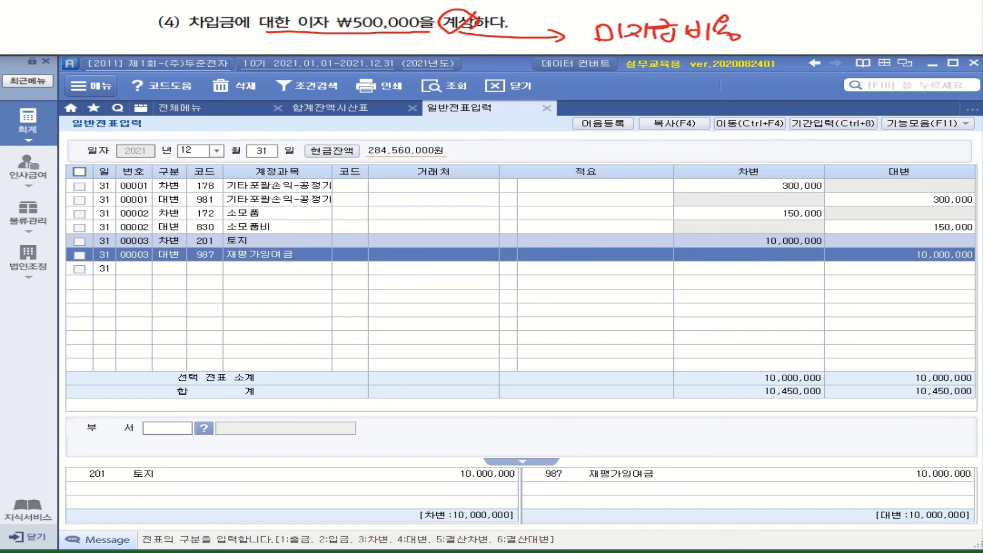
Add a debit line for account 931 이자비용 with an amount of 500,000, leaving counterparty and description blank.
{"action": "left_click", "coordinate": [183, 270]}
{"action": "type", "text": "3"}
{"action": "key", "text": "Return"}
{"action": "type", "text": "이자"}
{"action": "key", "text": "Return"}
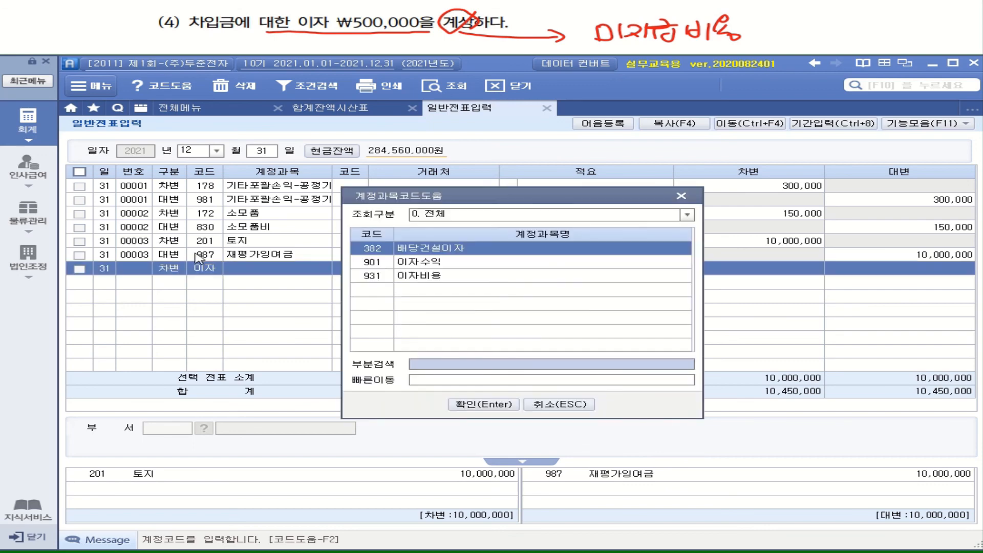
{"action": "key", "text": "Down"}
{"action": "key", "text": "Down"}
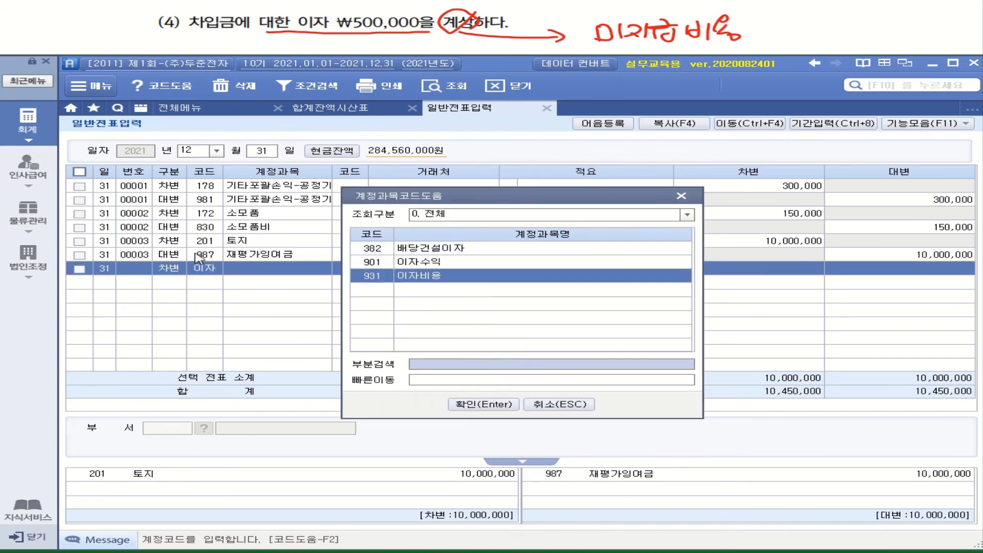
{"action": "key", "text": "Return"}
{"action": "key", "text": "Return"}
{"action": "key", "text": "Return"}
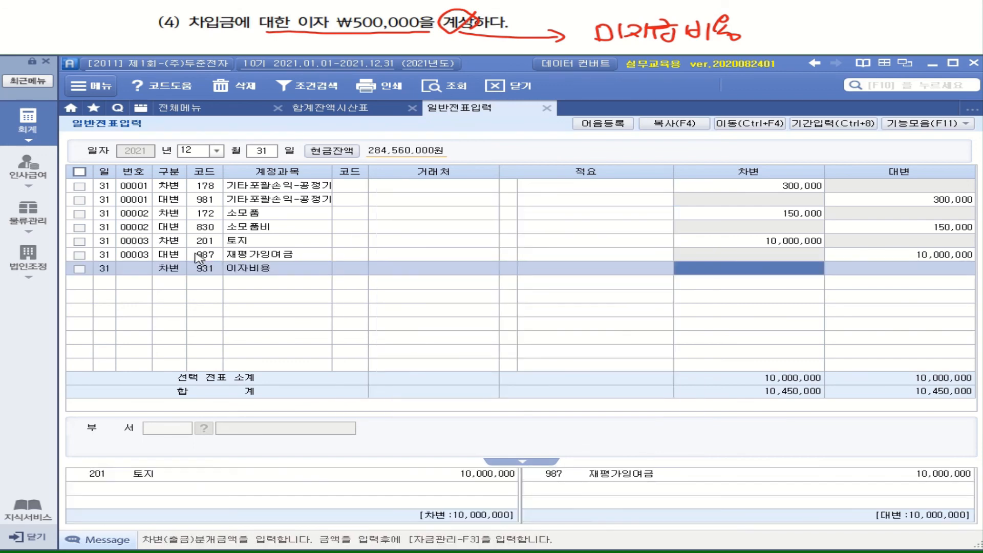
{"action": "type", "text": "5000000"}
Add the matching credit line for account 262 미지급비용 with an amount of 500,000, leaving counterparty and description blank.
{"action": "key", "text": "Return"}
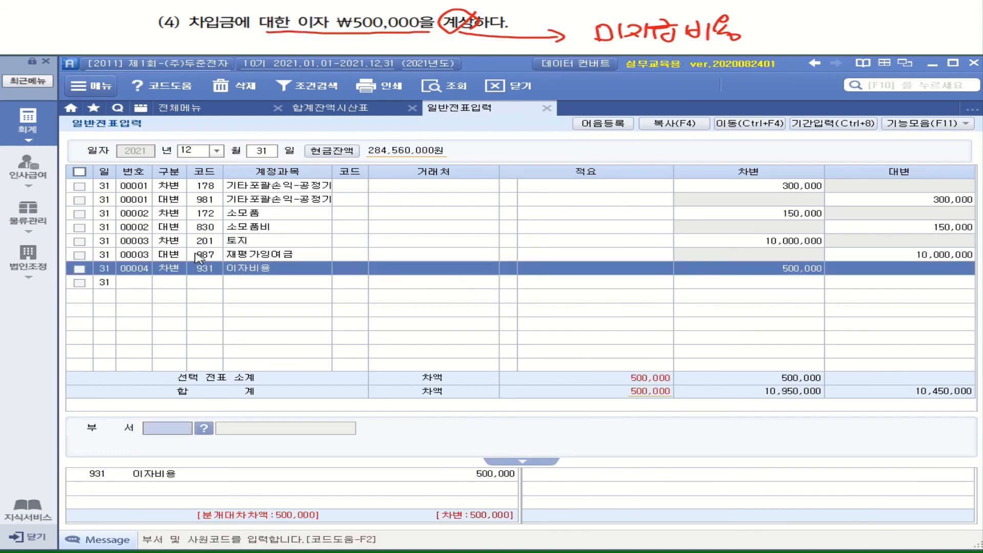
{"action": "type", "text": "4"}
{"action": "key", "text": "Return"}
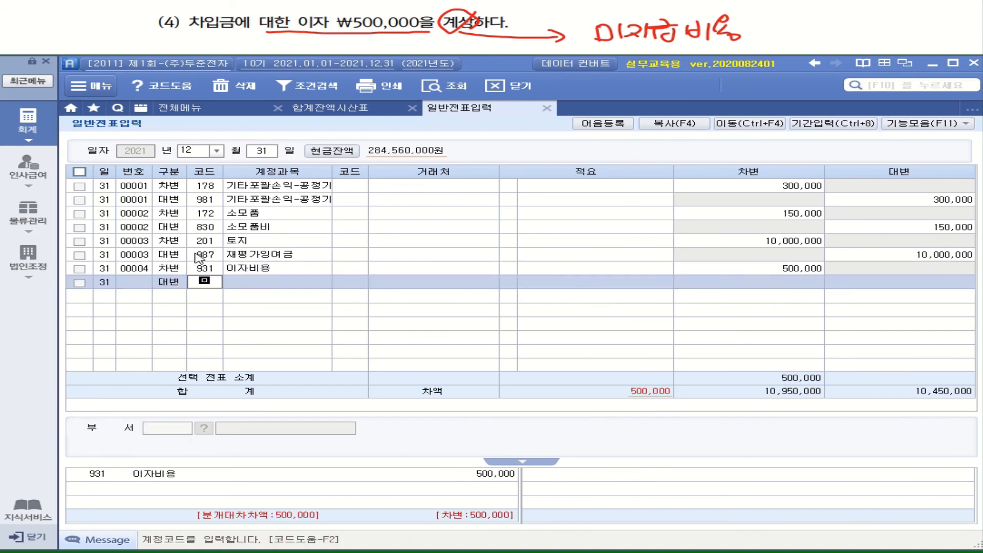
{"action": "type", "text": "미지"}
{"action": "key", "text": "Return"}
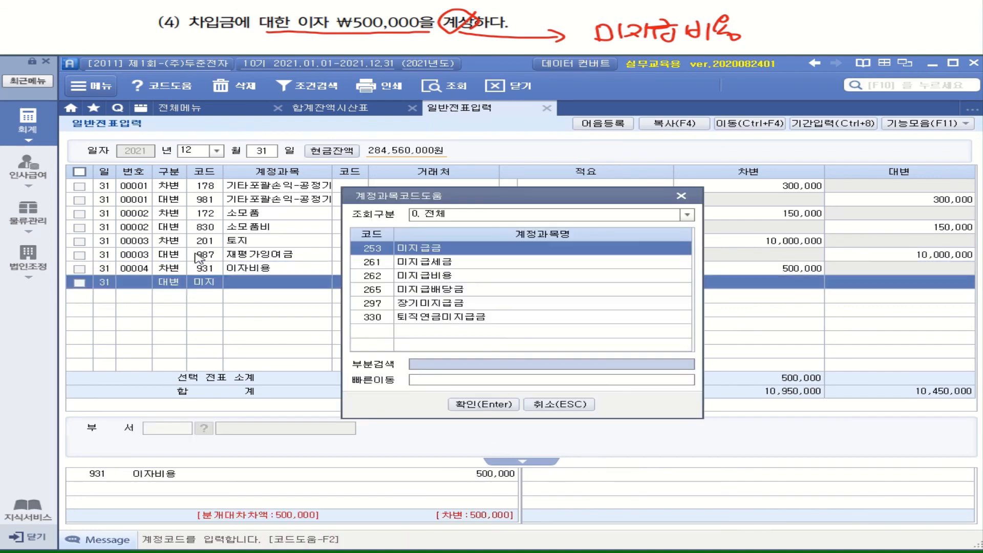
{"action": "key", "text": "Down"}
{"action": "key", "text": "Down"}
{"action": "key", "text": "Return"}
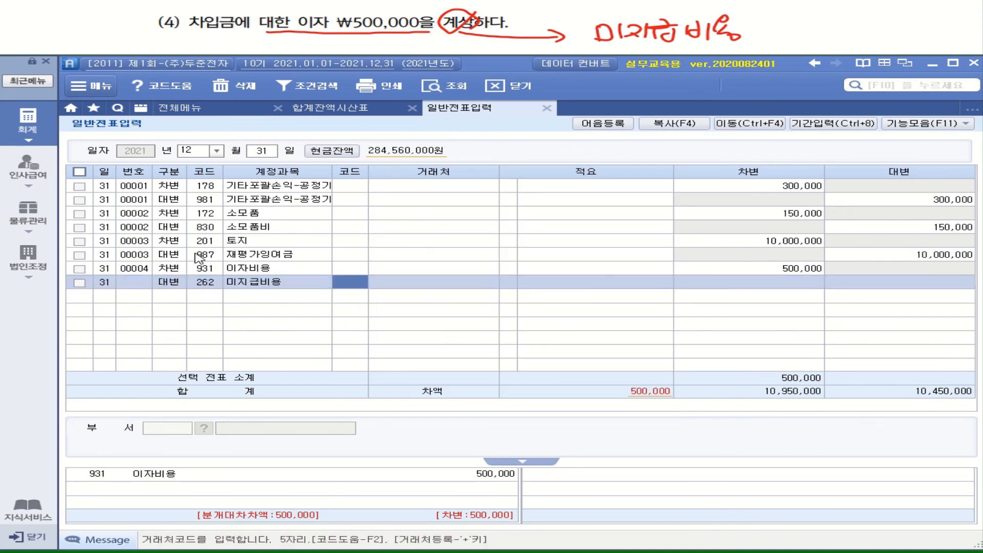
{"action": "key", "text": "Return"}
{"action": "key", "text": "Return"}
{"action": "type", "text": "500000"}
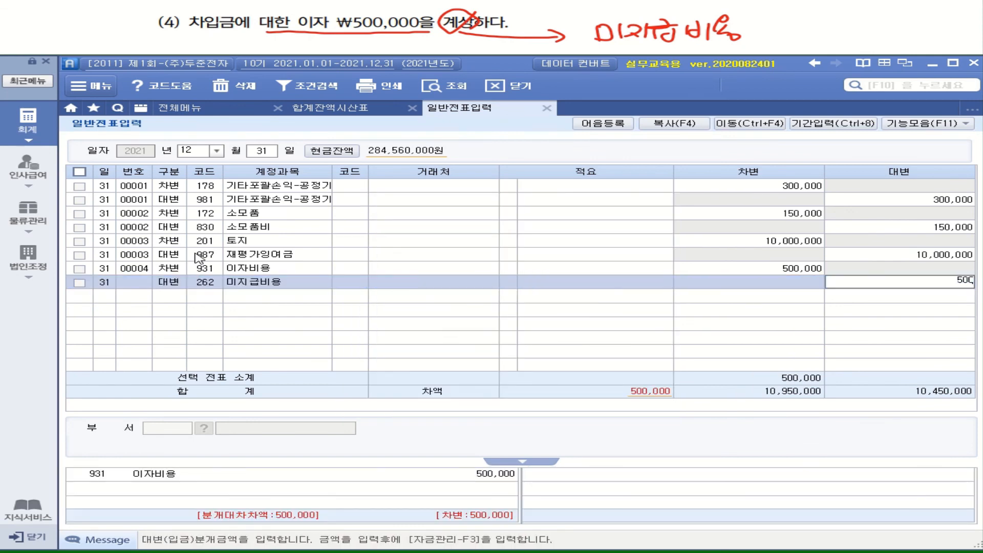
{"action": "key", "text": "Return"}
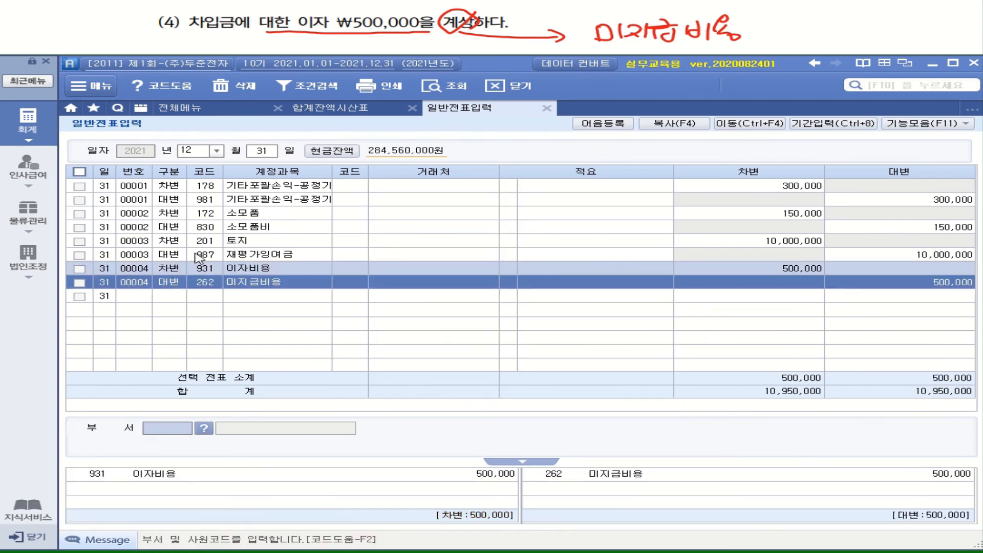
{"action": "left_click", "coordinate": [164, 283]}
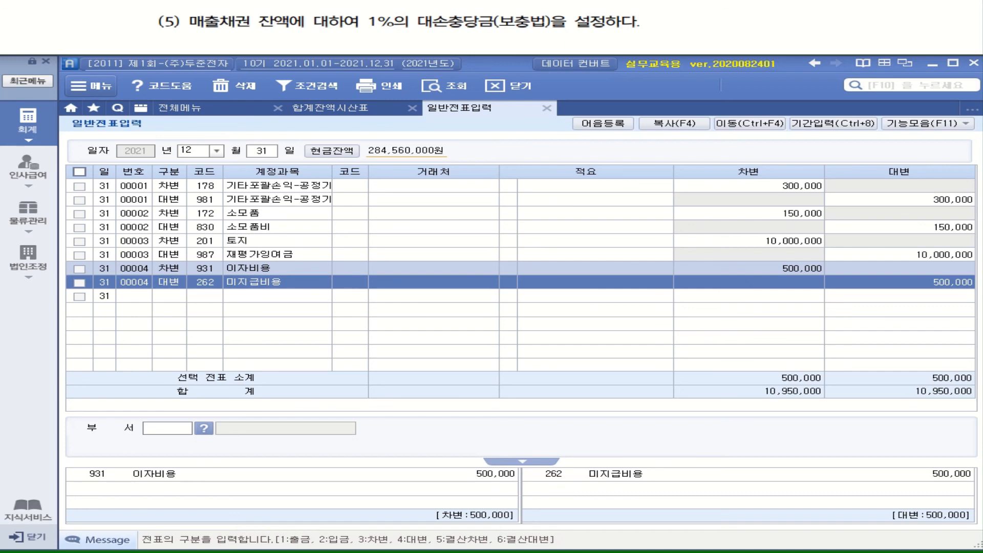
Reload the December 31 trial balance and check the balances of 외상매출금 and 받을어음.
{"action": "left_click", "coordinate": [25, 132]}
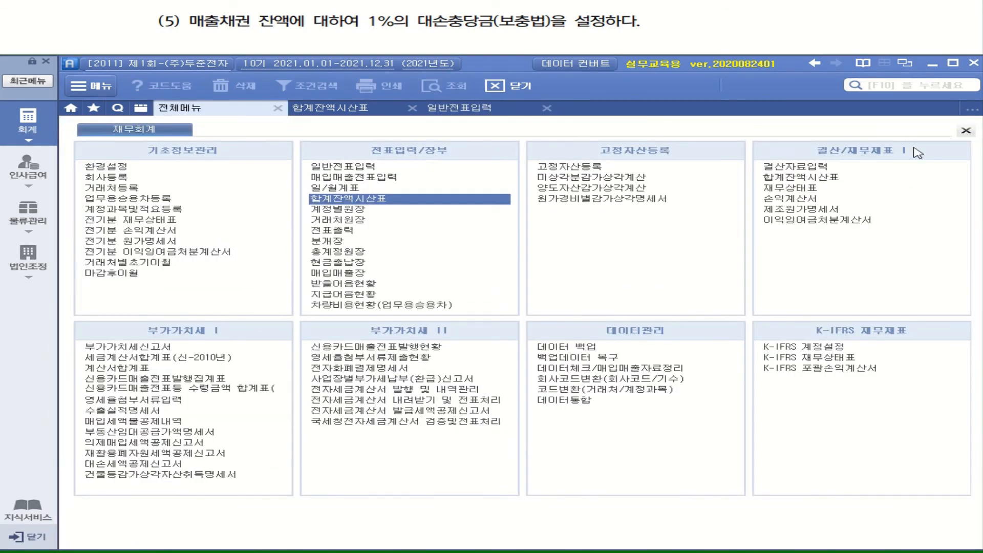
{"action": "left_click", "coordinate": [801, 179]}
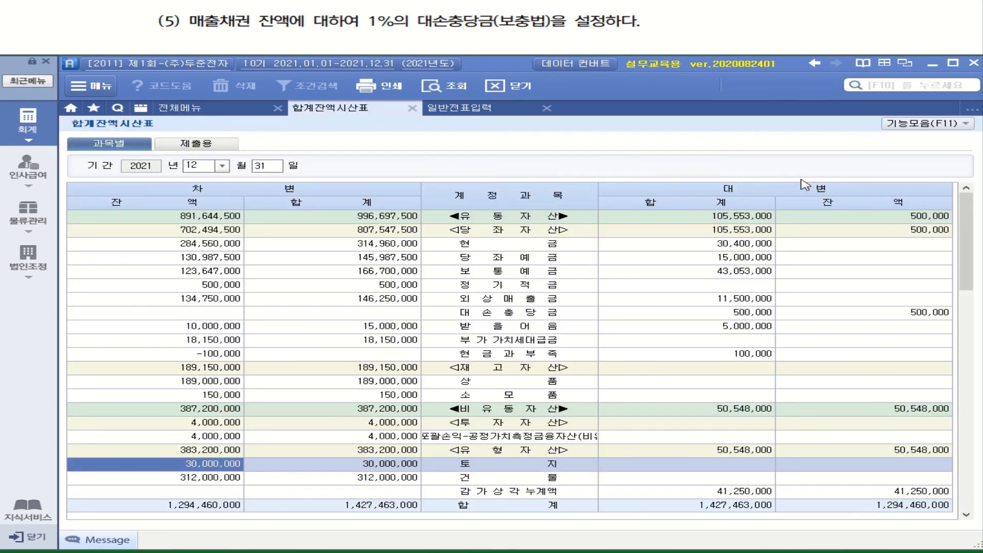
{"action": "left_click", "coordinate": [430, 92]}
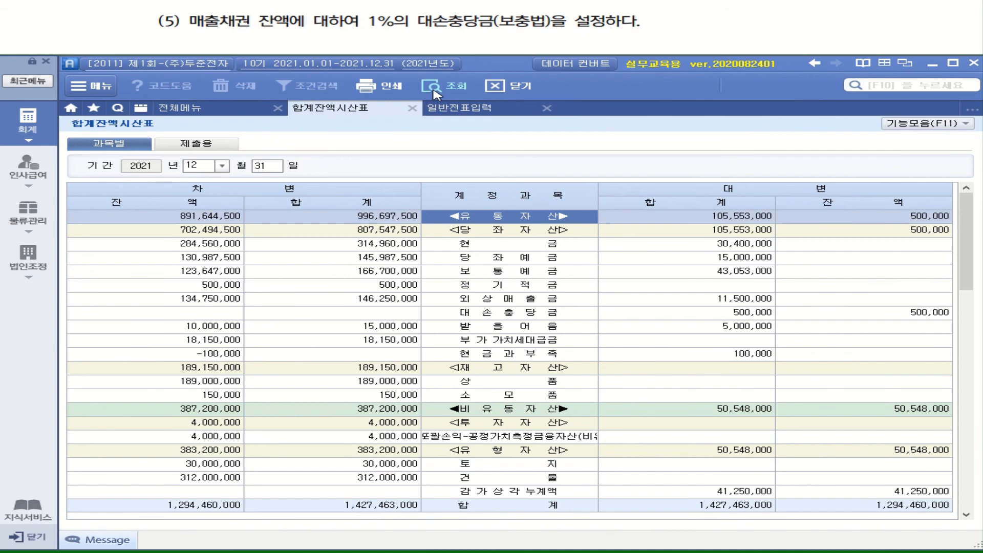
{"action": "left_click", "coordinate": [496, 301]}
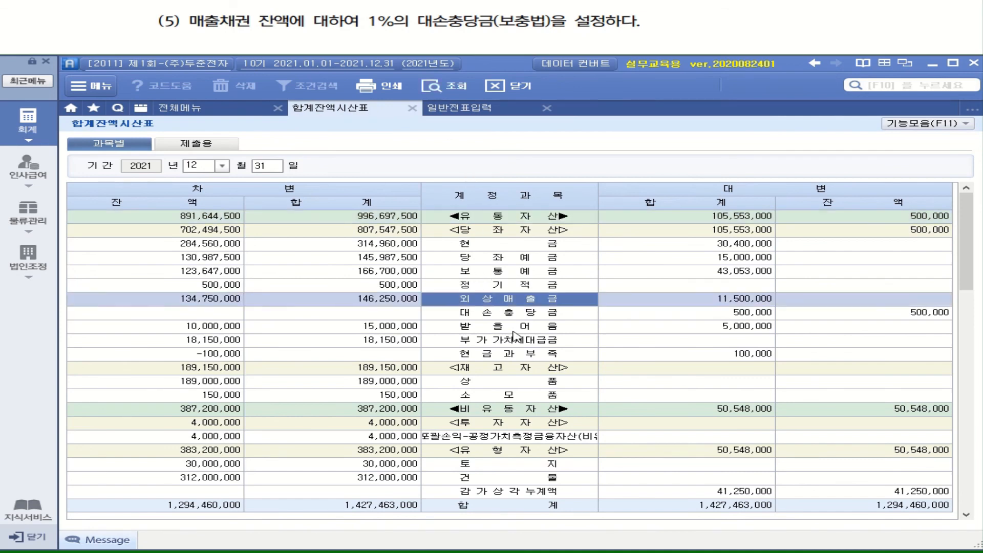
{"action": "left_click", "coordinate": [509, 329]}
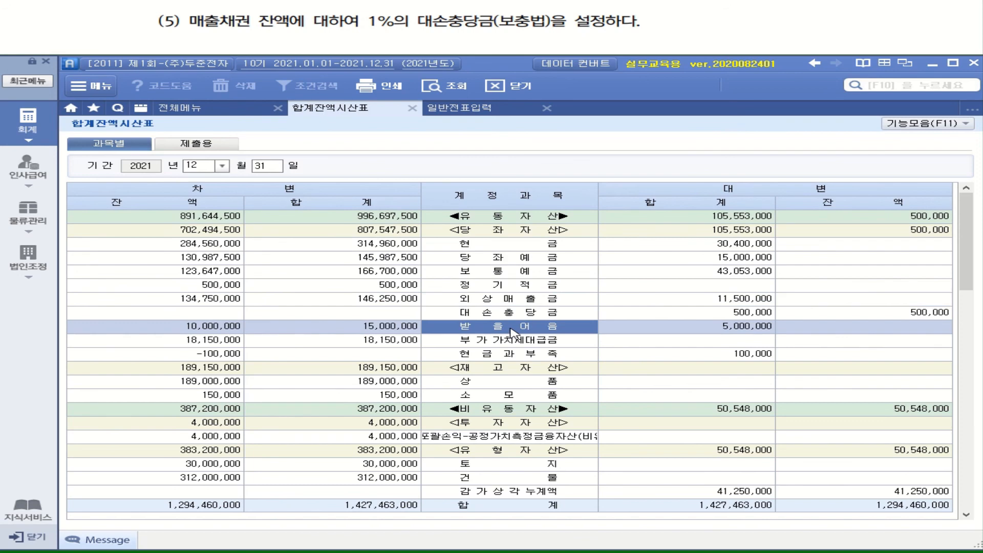
{"action": "left_click", "coordinate": [495, 301]}
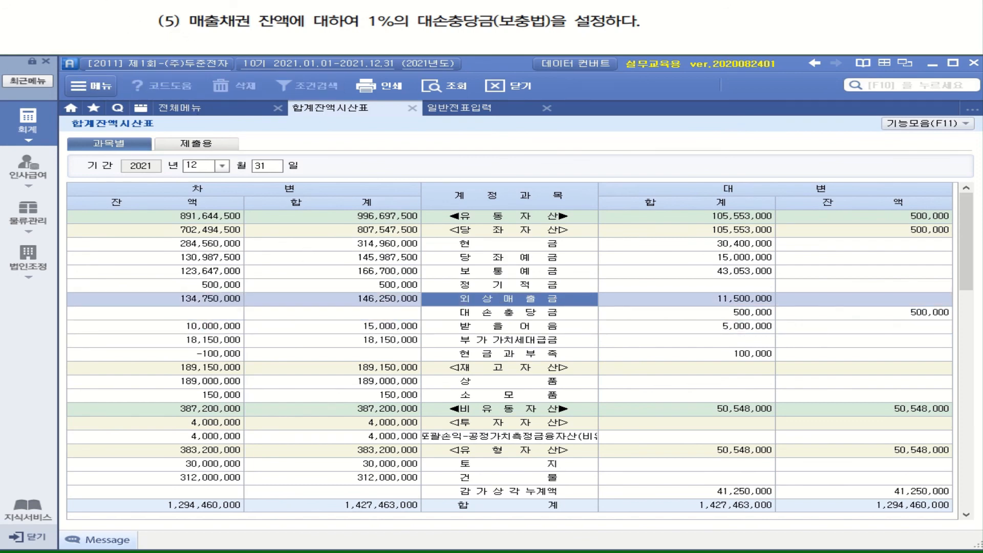
{"action": "mouse_move", "coordinate": [294, 31]}
{"action": "left_mouse_down"}
{"action": "mouse_move", "coordinate": [260, 29]}
{"action": "mouse_move", "coordinate": [296, 10]}
{"action": "mouse_move", "coordinate": [298, 28]}
{"action": "left_mouse_up"}
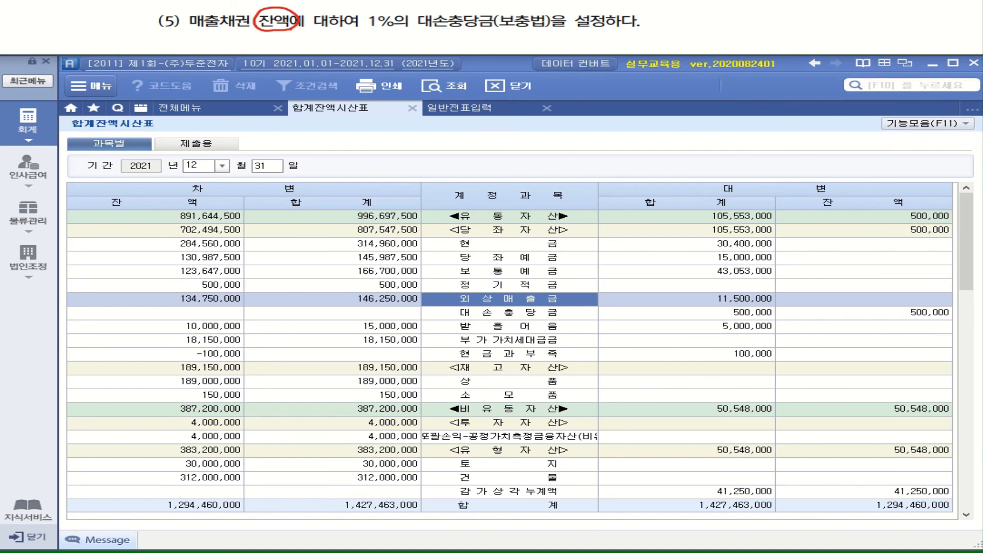
{"action": "left_click_drag", "start_coordinate": [303, 31], "coordinate": [300, 42]}
{"action": "left_click_drag", "start_coordinate": [287, 43], "coordinate": [338, 39]}
{"action": "left_click", "coordinate": [325, 38]}
{"action": "left_click_drag", "start_coordinate": [339, 34], "coordinate": [348, 40]}
{"action": "left_click_drag", "start_coordinate": [353, 33], "coordinate": [353, 40]}
{"action": "left_click_drag", "start_coordinate": [353, 36], "coordinate": [397, 41]}
{"action": "left_click_drag", "start_coordinate": [401, 31], "coordinate": [401, 39]}
{"action": "left_click_drag", "start_coordinate": [402, 36], "coordinate": [402, 47]}
{"action": "left_click_drag", "start_coordinate": [413, 33], "coordinate": [424, 36]}
{"action": "left_click_drag", "start_coordinate": [430, 27], "coordinate": [430, 41]}
{"action": "left_click_drag", "start_coordinate": [427, 40], "coordinate": [436, 45]}
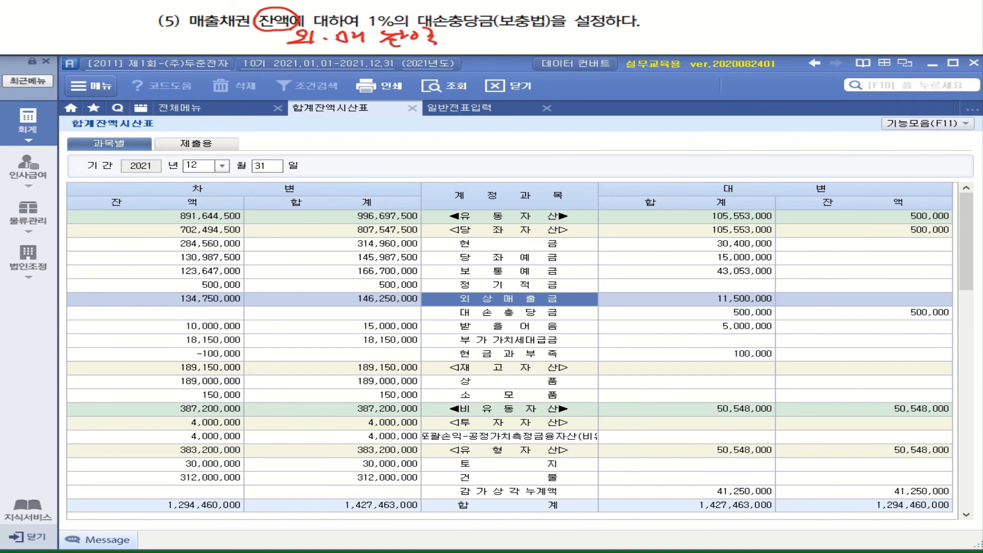
{"action": "left_click_drag", "start_coordinate": [454, 36], "coordinate": [471, 47]}
{"action": "mouse_move", "coordinate": [476, 36]}
{"action": "left_mouse_down"}
{"action": "mouse_move", "coordinate": [457, 48]}
{"action": "mouse_move", "coordinate": [496, 48]}
{"action": "left_mouse_up"}
{"action": "mouse_move", "coordinate": [512, 29]}
{"action": "left_mouse_down"}
{"action": "mouse_move", "coordinate": [518, 48]}
{"action": "mouse_move", "coordinate": [591, 35]}
{"action": "mouse_move", "coordinate": [612, 48]}
{"action": "left_mouse_up"}
{"action": "left_click_drag", "start_coordinate": [615, 33], "coordinate": [625, 48]}
{"action": "left_click_drag", "start_coordinate": [634, 34], "coordinate": [655, 32]}
{"action": "mouse_move", "coordinate": [635, 43]}
{"action": "left_mouse_down"}
{"action": "mouse_move", "coordinate": [645, 51]}
{"action": "mouse_move", "coordinate": [675, 29]}
{"action": "left_mouse_up"}
{"action": "left_click_drag", "start_coordinate": [660, 34], "coordinate": [683, 37]}
{"action": "left_click_drag", "start_coordinate": [667, 39], "coordinate": [665, 54]}
{"action": "mouse_move", "coordinate": [689, 31]}
{"action": "left_mouse_down"}
{"action": "mouse_move", "coordinate": [705, 30]}
{"action": "mouse_move", "coordinate": [691, 40]}
{"action": "left_mouse_up"}
{"action": "mouse_move", "coordinate": [703, 23]}
{"action": "left_mouse_down"}
{"action": "mouse_move", "coordinate": [712, 39]}
{"action": "mouse_move", "coordinate": [698, 44]}
{"action": "left_mouse_up"}
{"action": "left_click_drag", "start_coordinate": [722, 27], "coordinate": [730, 34]}
{"action": "left_click_drag", "start_coordinate": [709, 36], "coordinate": [744, 35]}
{"action": "left_click_drag", "start_coordinate": [714, 40], "coordinate": [715, 51]}
{"action": "left_click_drag", "start_coordinate": [715, 41], "coordinate": [726, 50]}
{"action": "mouse_move", "coordinate": [716, 48]}
{"action": "left_mouse_down"}
{"action": "mouse_move", "coordinate": [772, 32]}
{"action": "mouse_move", "coordinate": [768, 43]}
{"action": "left_mouse_up"}
{"action": "mouse_move", "coordinate": [771, 25]}
{"action": "left_mouse_down"}
{"action": "mouse_move", "coordinate": [777, 38]}
{"action": "mouse_move", "coordinate": [766, 50]}
{"action": "left_mouse_up"}
{"action": "left_click_drag", "start_coordinate": [771, 31], "coordinate": [794, 39]}
{"action": "left_click_drag", "start_coordinate": [797, 26], "coordinate": [801, 37]}
{"action": "mouse_move", "coordinate": [797, 34]}
{"action": "left_mouse_down"}
{"action": "mouse_move", "coordinate": [811, 42]}
{"action": "mouse_move", "coordinate": [805, 49]}
{"action": "left_mouse_up"}
{"action": "left_click_drag", "start_coordinate": [820, 39], "coordinate": [827, 42]}
{"action": "mouse_move", "coordinate": [914, 43]}
{"action": "left_mouse_down"}
{"action": "mouse_move", "coordinate": [856, 44]}
{"action": "mouse_move", "coordinate": [910, 45]}
{"action": "left_mouse_up"}
{"action": "mouse_move", "coordinate": [862, 9]}
{"action": "left_mouse_down"}
{"action": "mouse_move", "coordinate": [855, 19]}
{"action": "mouse_move", "coordinate": [868, 19]}
{"action": "left_mouse_up"}
{"action": "left_click_drag", "start_coordinate": [869, 14], "coordinate": [876, 13]}
{"action": "left_click_drag", "start_coordinate": [877, 7], "coordinate": [876, 28]}
{"action": "left_click_drag", "start_coordinate": [882, 10], "coordinate": [896, 19]}
{"action": "left_click_drag", "start_coordinate": [908, 10], "coordinate": [906, 14]}
{"action": "left_click_drag", "start_coordinate": [915, 7], "coordinate": [916, 17]}
{"action": "left_click_drag", "start_coordinate": [921, 7], "coordinate": [928, 30]}
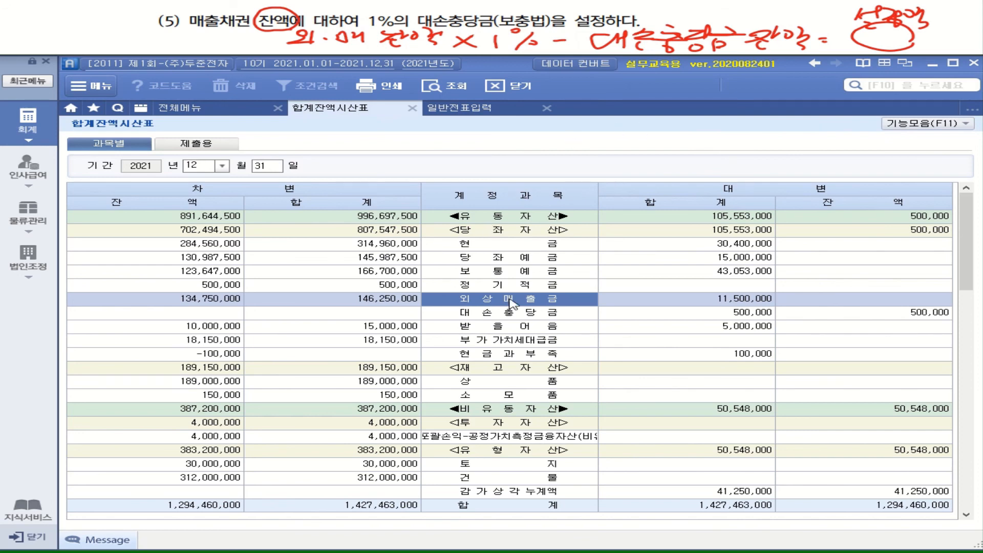
Load the 외상매출금 debit balance into the built-in calculator and multiply it by 0.01.
{"action": "left_click", "coordinate": [188, 304]}
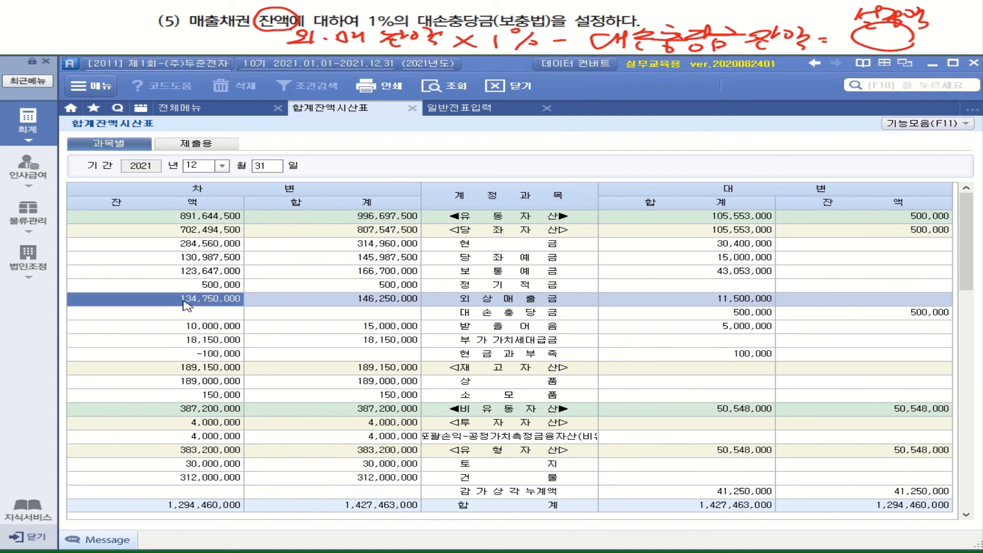
{"action": "right_click", "coordinate": [188, 305]}
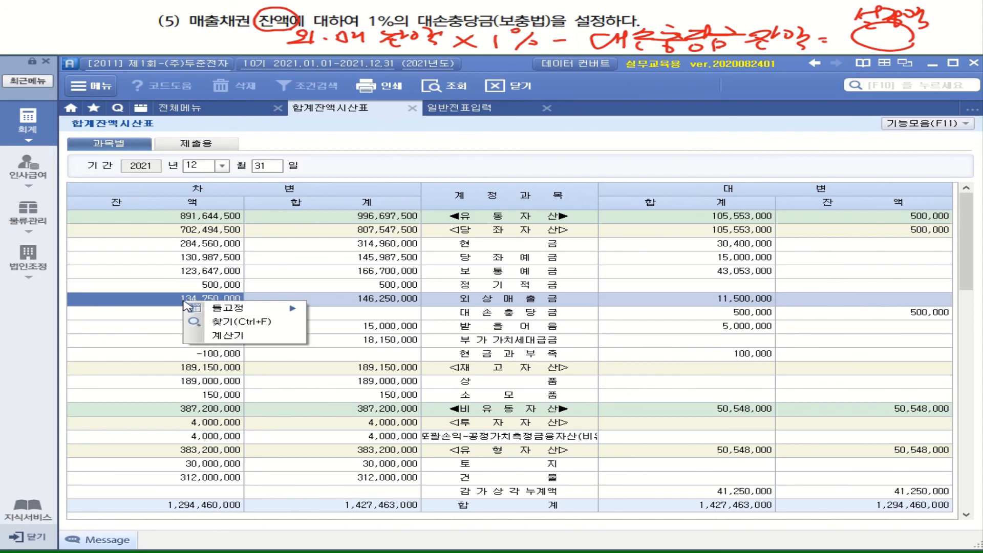
{"action": "left_click", "coordinate": [238, 339]}
{"action": "left_click_drag", "start_coordinate": [499, 108], "coordinate": [304, 152]}
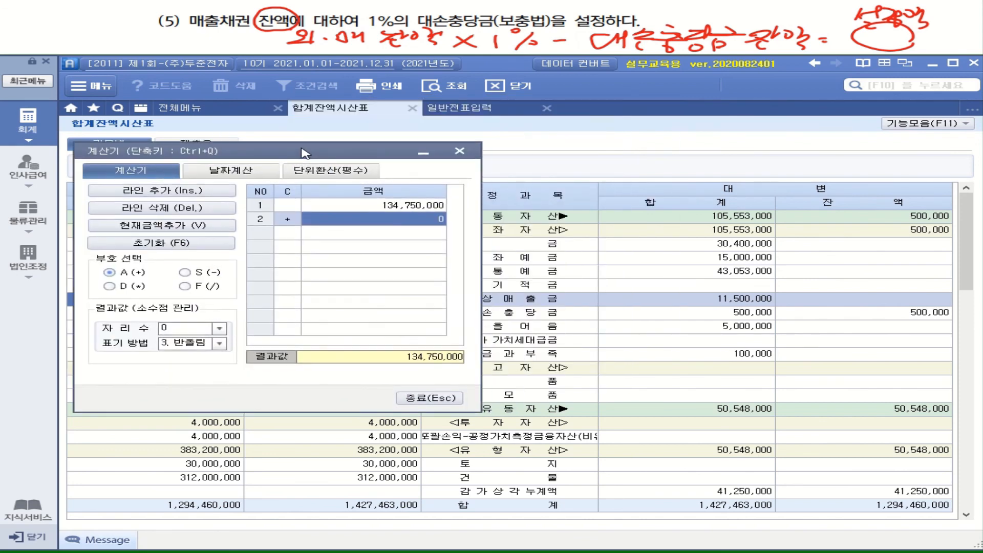
{"action": "left_click", "coordinate": [110, 286]}
{"action": "type", "text": "0.01"}
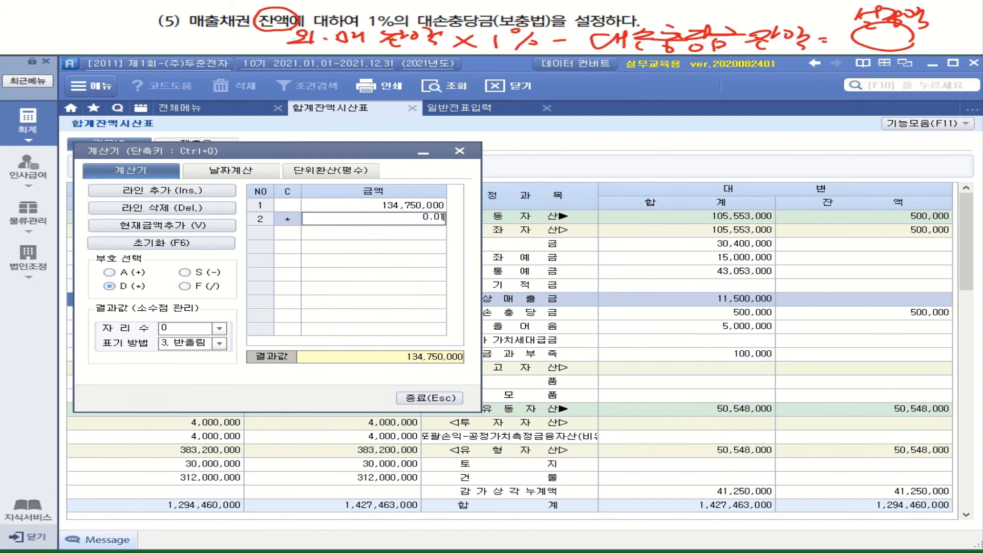
{"action": "key", "text": "Return"}
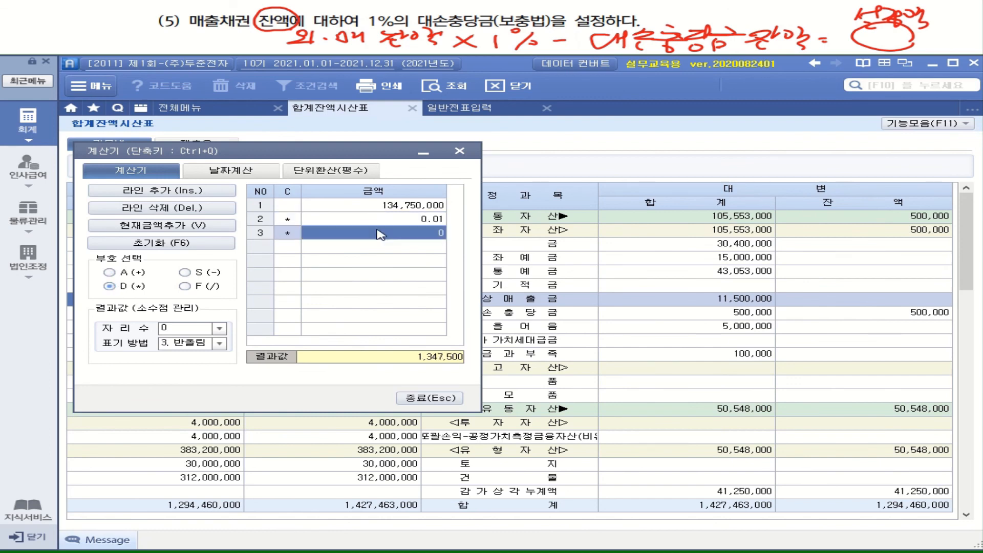
Check the 대손충당금 credit balance for 외상매출금 and subtract 500,000 in the calculator.
{"action": "left_click", "coordinate": [571, 315]}
{"action": "left_click", "coordinate": [934, 313]}
{"action": "left_click", "coordinate": [185, 272]}
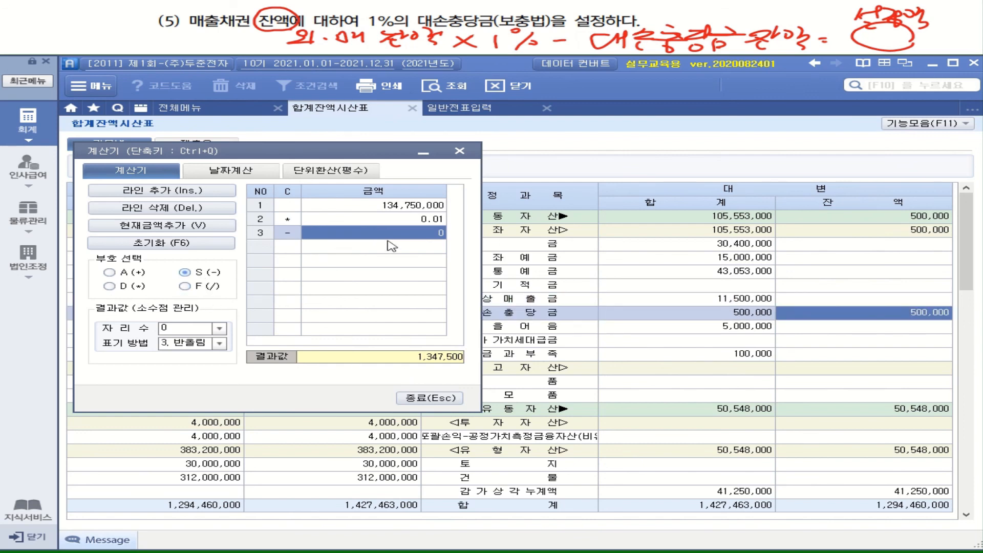
{"action": "type", "text": "500000"}
{"action": "key", "text": "Return"}
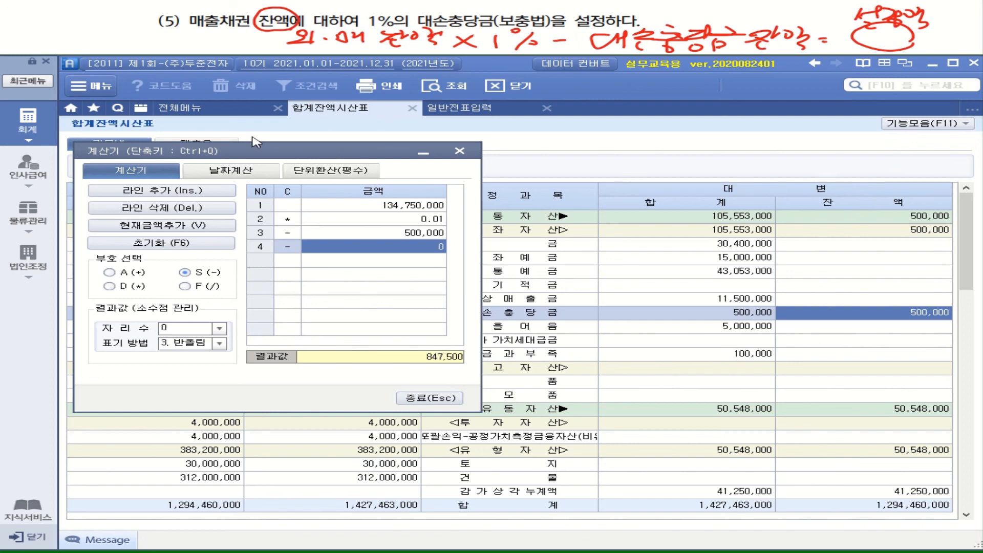
Open closing data entry (결산자료입력) and set the closing period from month 01 to month 12.
{"action": "left_click", "coordinate": [220, 109]}
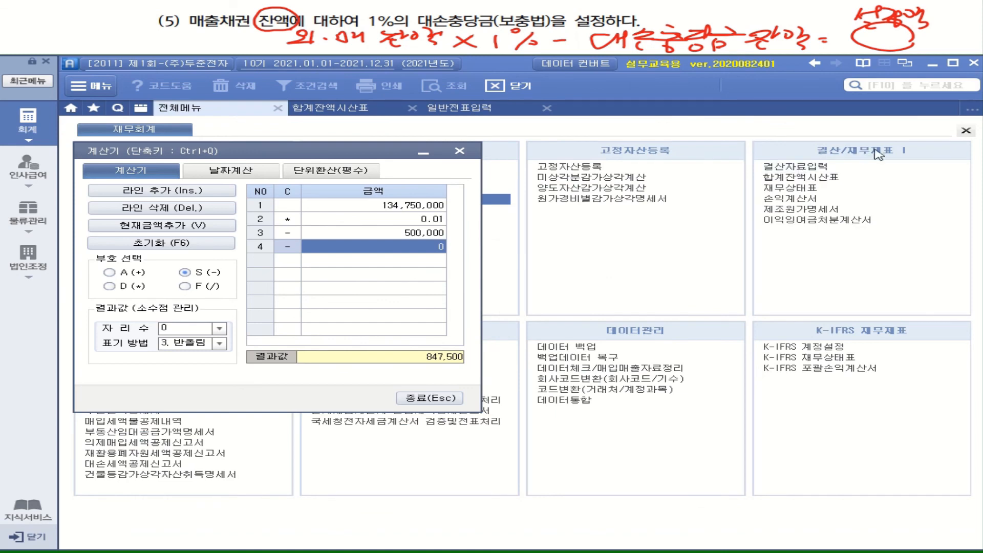
{"action": "left_click", "coordinate": [800, 169]}
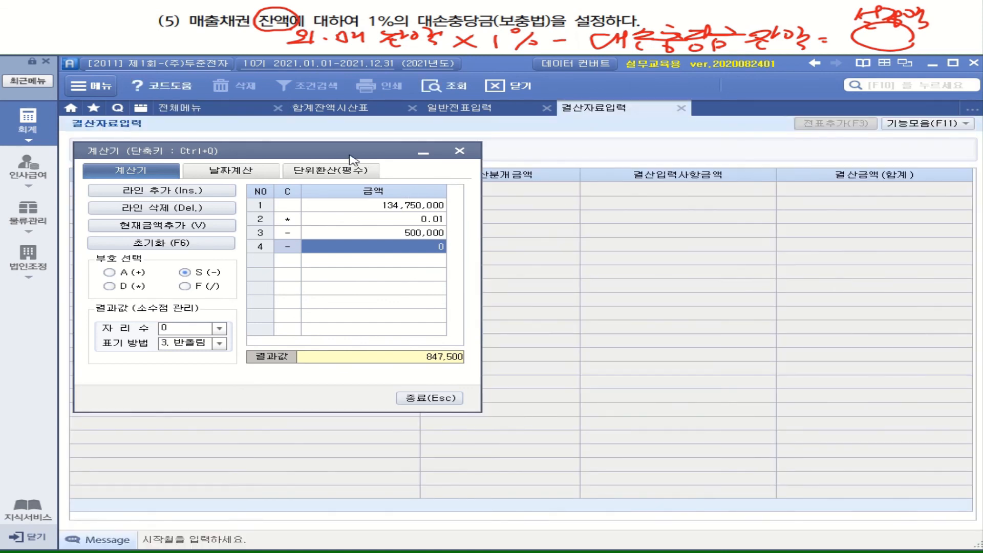
{"action": "left_click_drag", "start_coordinate": [349, 156], "coordinate": [369, 238]}
{"action": "left_click", "coordinate": [249, 149]}
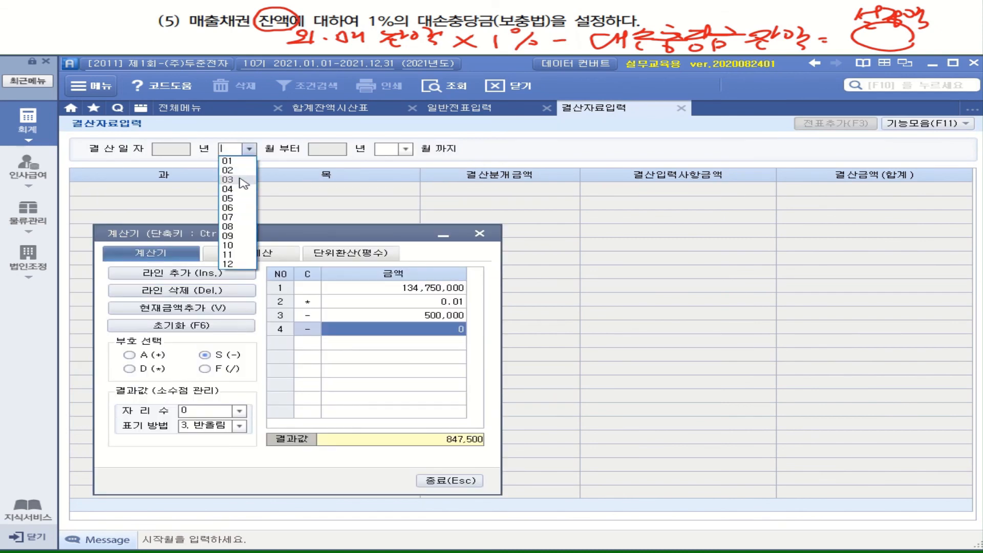
{"action": "left_click", "coordinate": [235, 159]}
{"action": "left_click", "coordinate": [405, 149]}
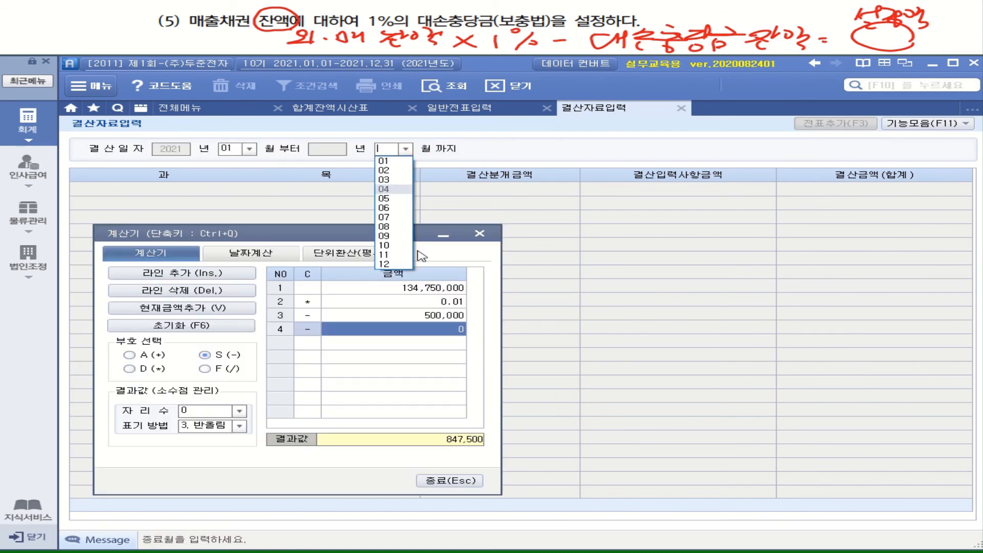
{"action": "left_click", "coordinate": [394, 267]}
{"action": "left_click", "coordinate": [522, 267]}
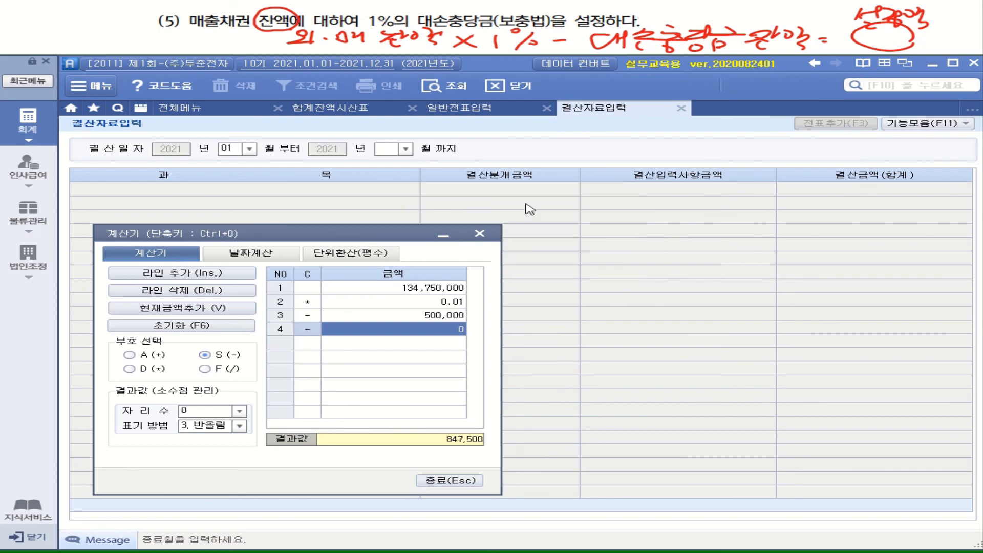
Confirm the 매출원가 및 경비선택 dialog without entering a cost-of-sales code.
{"action": "left_click_drag", "start_coordinate": [559, 236], "coordinate": [662, 169]}
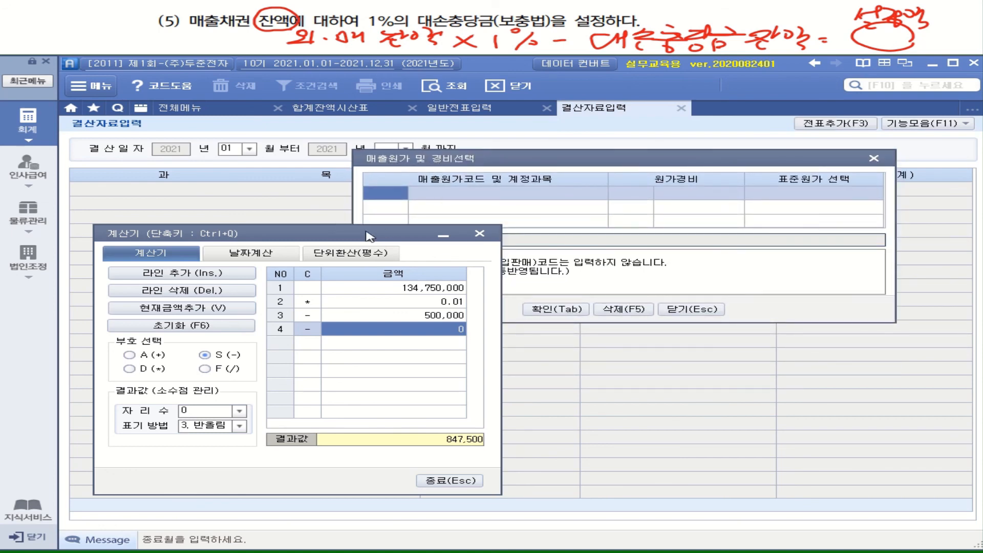
{"action": "left_click_drag", "start_coordinate": [602, 161], "coordinate": [645, 111]}
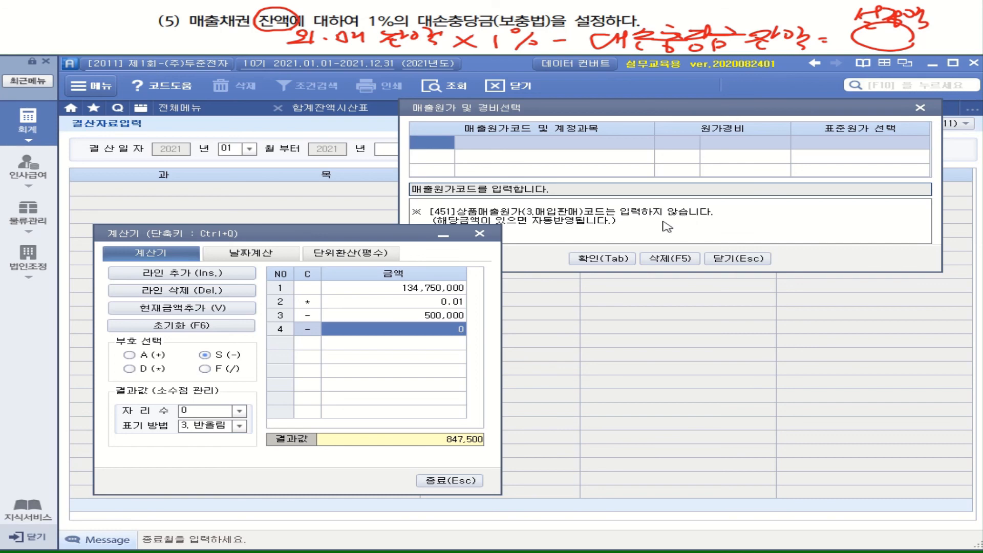
{"action": "left_click", "coordinate": [609, 261]}
Enter 847,500 as the closing input amount for 외상매출금 under 대손상각, and close the calculator.
{"action": "left_click_drag", "start_coordinate": [361, 235], "coordinate": [616, 232]}
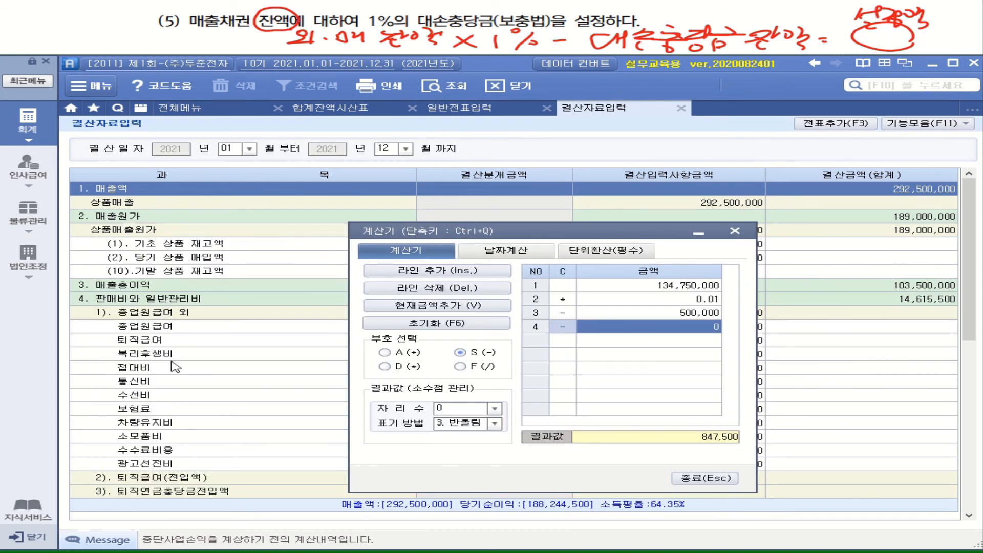
{"action": "left_click", "coordinate": [156, 302]}
{"action": "scroll", "coordinate": [212, 338], "scroll_direction": "down", "scroll_amount": 3}
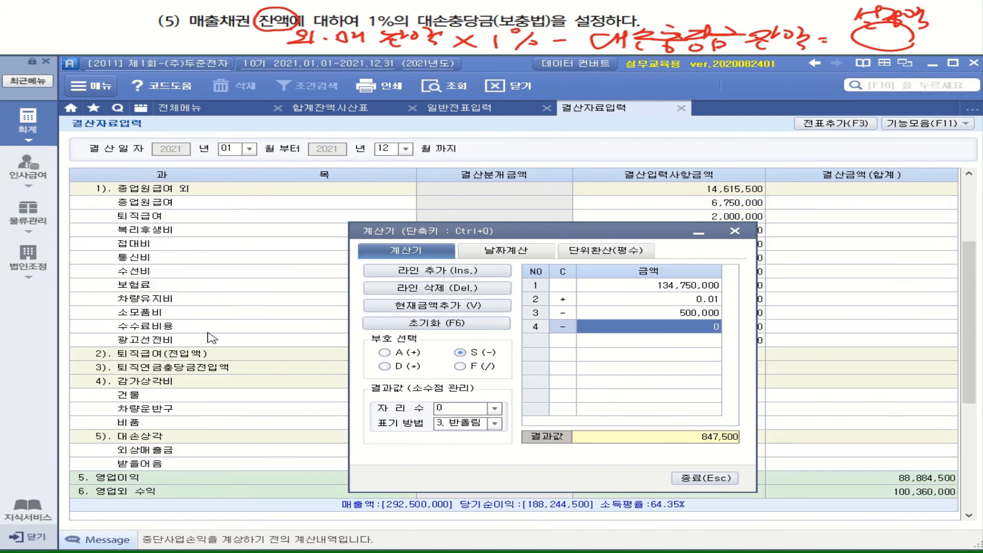
{"action": "left_click", "coordinate": [143, 440]}
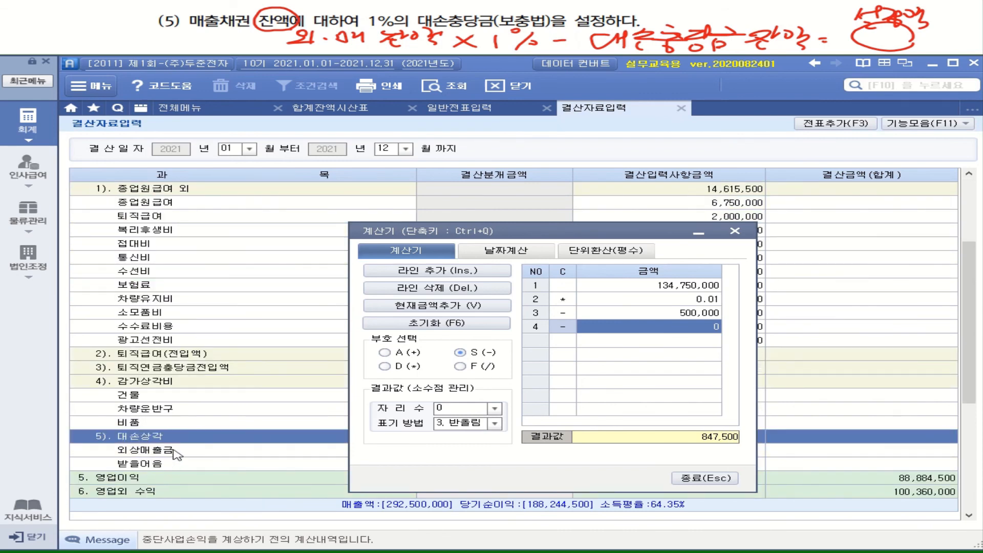
{"action": "left_click", "coordinate": [177, 453]}
{"action": "left_click_drag", "start_coordinate": [533, 237], "coordinate": [321, 195]}
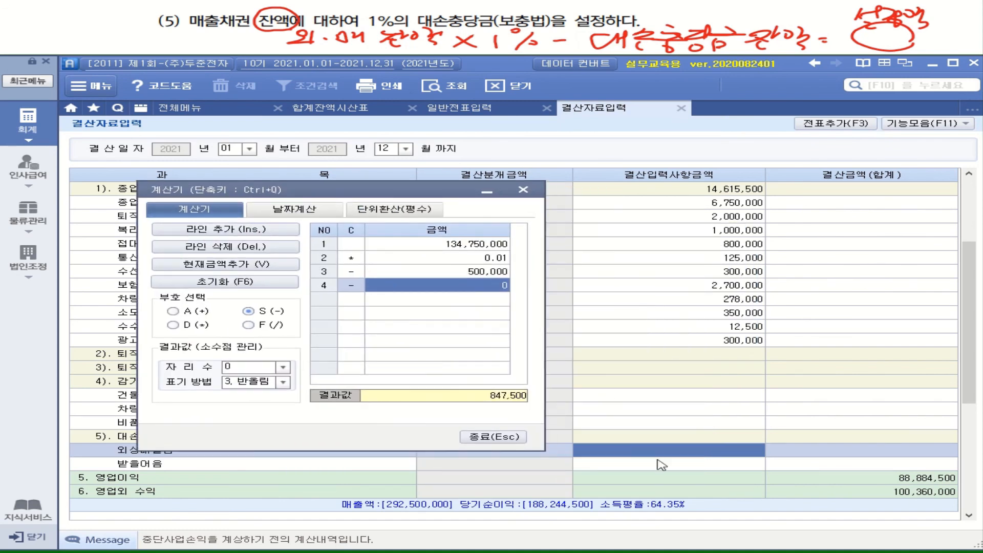
{"action": "left_click", "coordinate": [740, 450]}
{"action": "type", "text": "847500"}
{"action": "key", "text": "Return"}
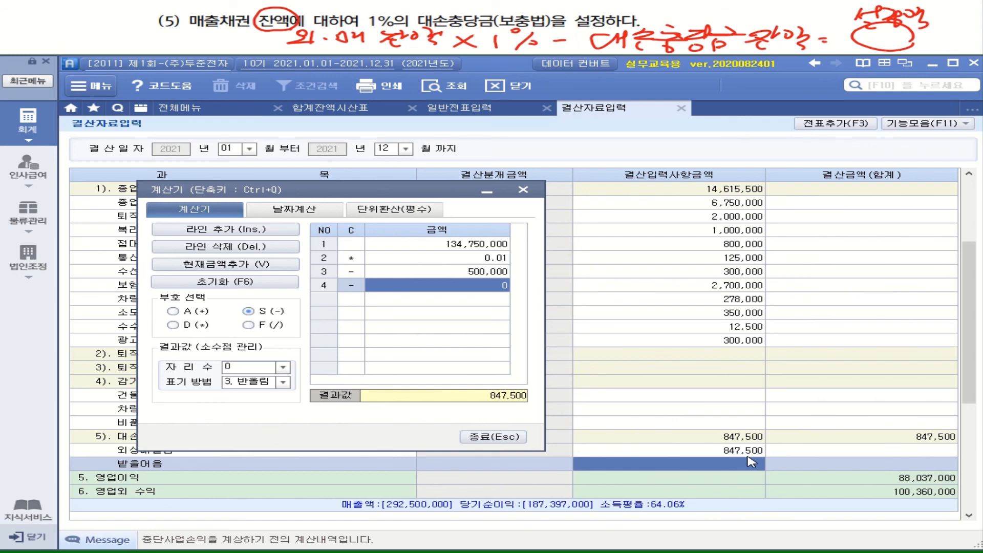
{"action": "left_click", "coordinate": [511, 438]}
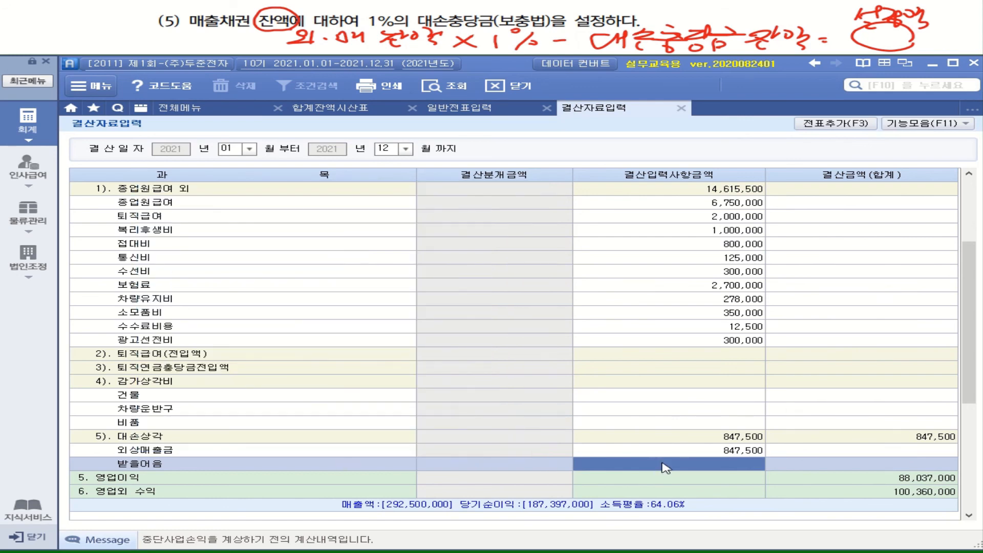
In the trial balance (합계잔액시산표), take the 받을어음 debit balance into the calculator and multiply it by 0.01.
{"action": "left_click", "coordinate": [367, 114]}
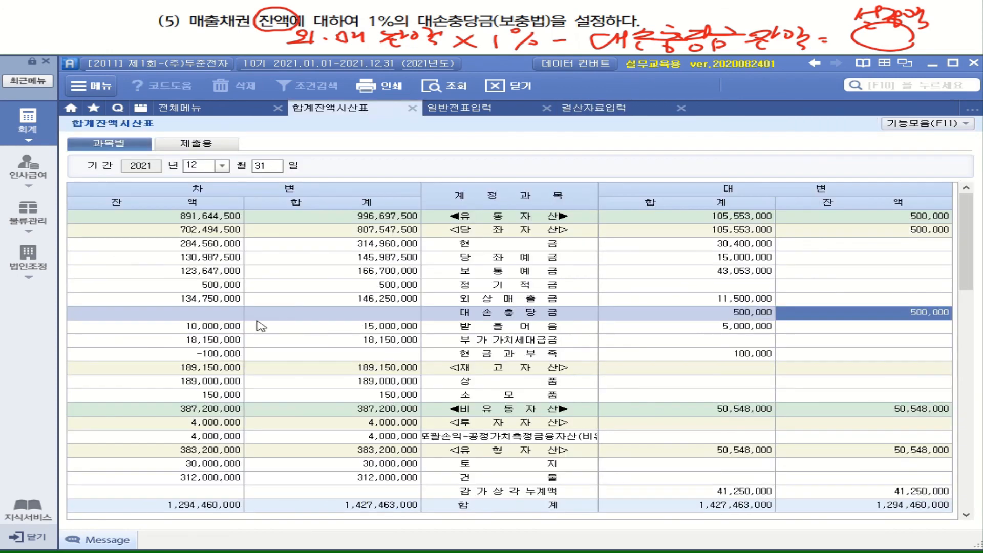
{"action": "left_click", "coordinate": [218, 327]}
{"action": "right_click", "coordinate": [219, 327]}
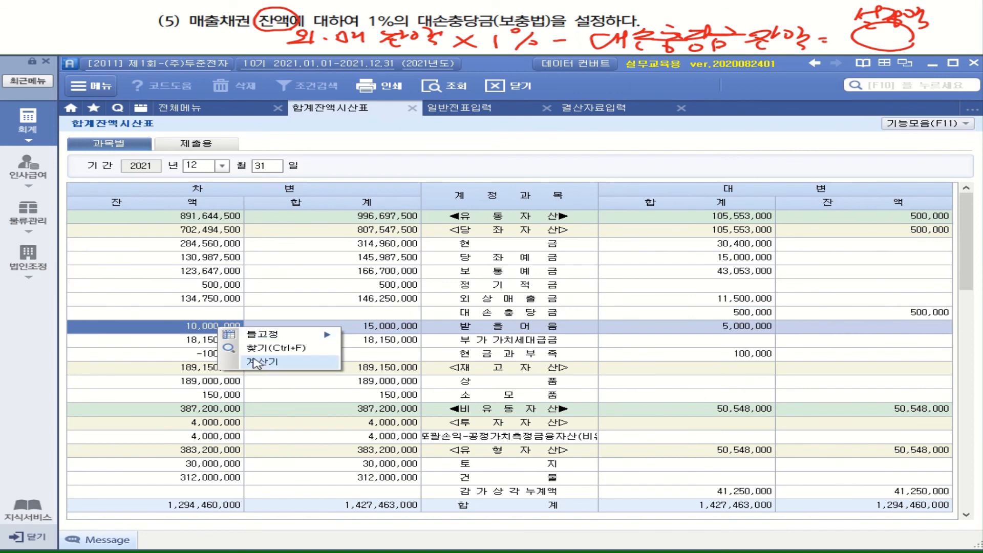
{"action": "left_click", "coordinate": [253, 363]}
{"action": "left_click_drag", "start_coordinate": [455, 109], "coordinate": [333, 142]}
{"action": "key", "text": "asterisk"}
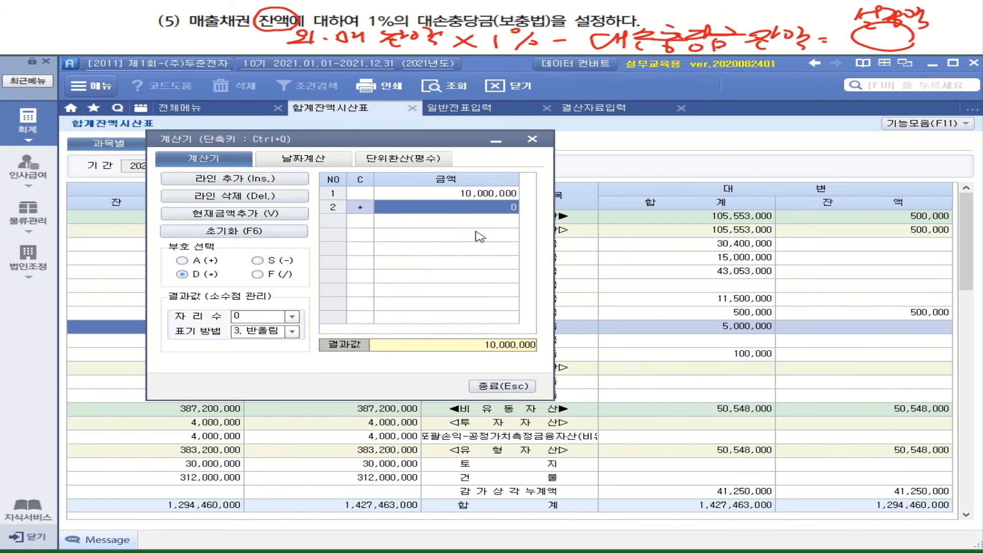
{"action": "type", "text": "0.01"}
{"action": "key", "text": "Return"}
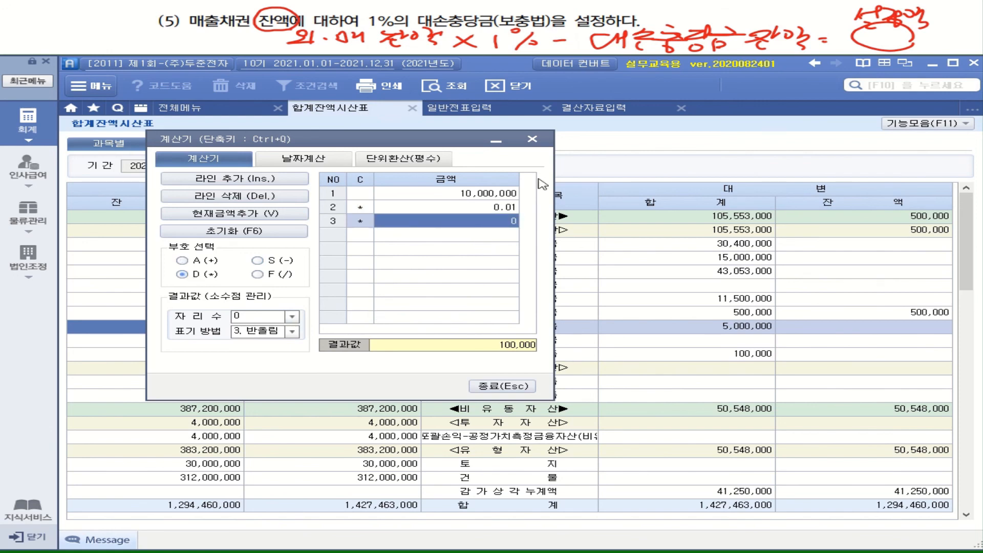
{"action": "left_click_drag", "start_coordinate": [470, 137], "coordinate": [516, 374]}
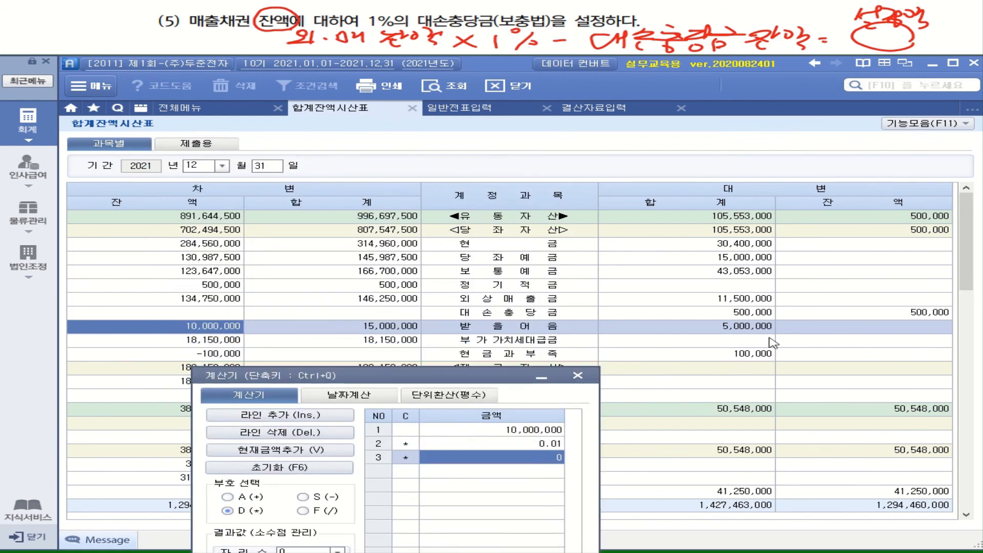
{"action": "left_click_drag", "start_coordinate": [453, 379], "coordinate": [415, 169]}
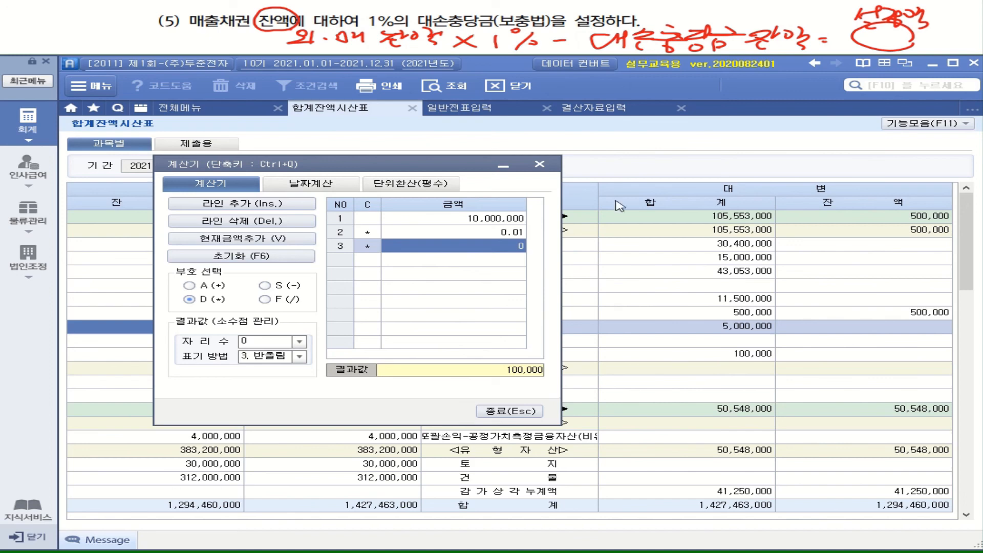
Enter 100,000 as the closing input amount for 받을어음 under 대손상각 in 결산자료입력, and close the calculator.
{"action": "left_click", "coordinate": [615, 109]}
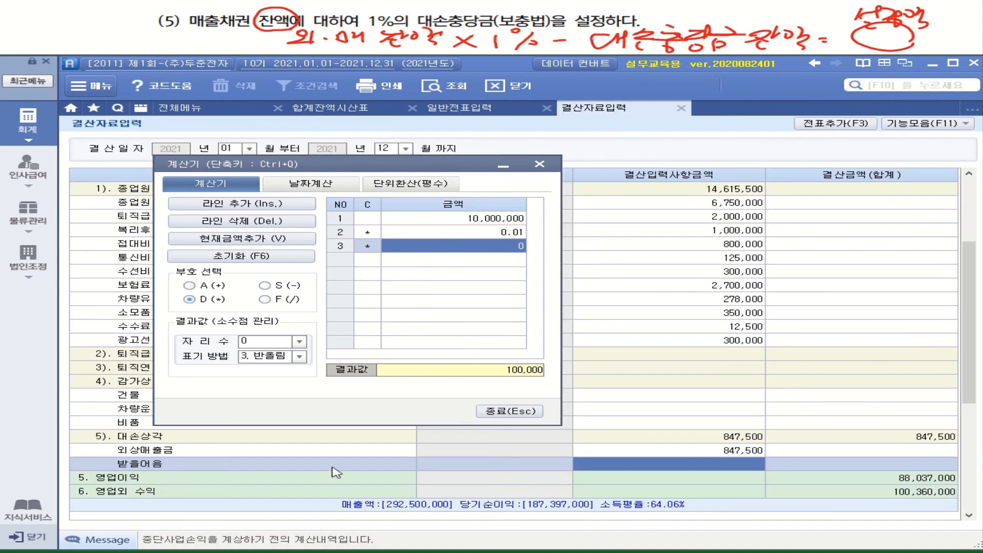
{"action": "left_click", "coordinate": [706, 463]}
{"action": "type", "text": "100"}
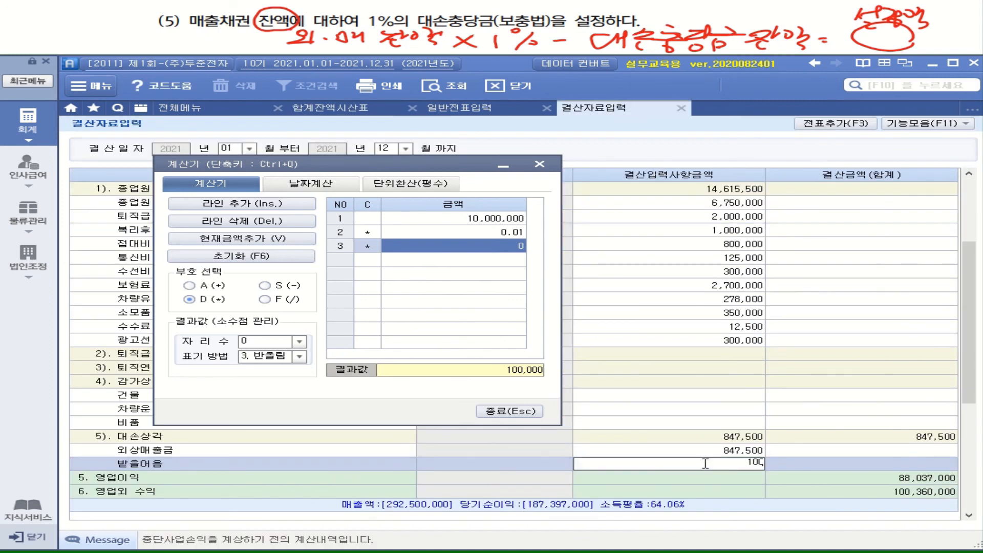
{"action": "type", "text": ",000"}
{"action": "key", "text": "Return"}
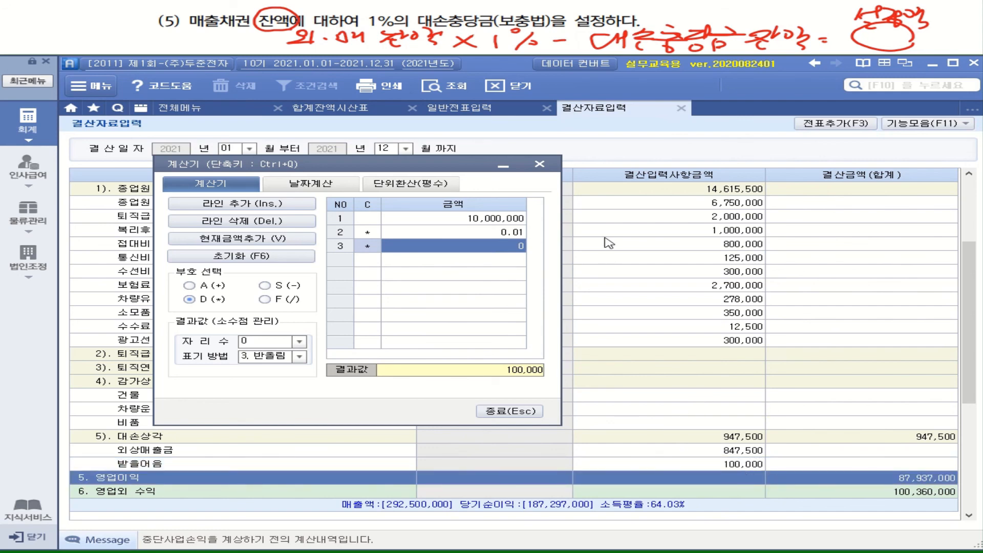
{"action": "left_click", "coordinate": [510, 411]}
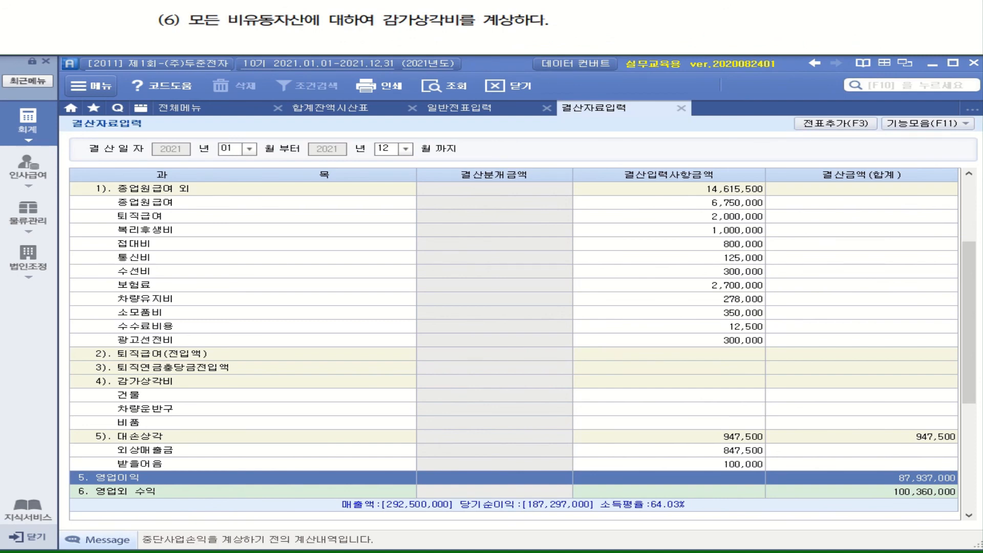
{"action": "mouse_move", "coordinate": [224, 13]}
{"action": "left_mouse_down"}
{"action": "mouse_move", "coordinate": [239, 27]}
{"action": "mouse_move", "coordinate": [302, 26]}
{"action": "mouse_move", "coordinate": [266, 35]}
{"action": "left_mouse_up"}
{"action": "left_click_drag", "start_coordinate": [229, 38], "coordinate": [297, 36]}
{"action": "left_click_drag", "start_coordinate": [283, 39], "coordinate": [313, 37]}
{"action": "mouse_move", "coordinate": [314, 34]}
{"action": "left_mouse_down"}
{"action": "mouse_move", "coordinate": [308, 42]}
{"action": "mouse_move", "coordinate": [368, 33]}
{"action": "left_mouse_up"}
{"action": "mouse_move", "coordinate": [335, 39]}
{"action": "left_mouse_down"}
{"action": "mouse_move", "coordinate": [378, 38]}
{"action": "mouse_move", "coordinate": [366, 46]}
{"action": "left_mouse_up"}
{"action": "left_click_drag", "start_coordinate": [387, 25], "coordinate": [391, 27]}
{"action": "mouse_move", "coordinate": [382, 32]}
{"action": "left_mouse_down"}
{"action": "mouse_move", "coordinate": [392, 31]}
{"action": "mouse_move", "coordinate": [379, 42]}
{"action": "left_mouse_up"}
{"action": "left_click_drag", "start_coordinate": [384, 38], "coordinate": [410, 34]}
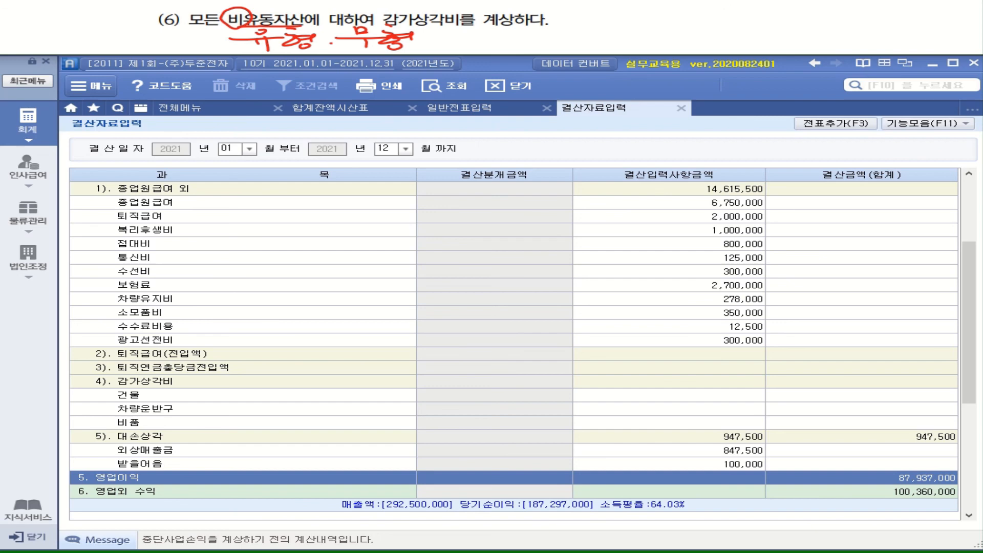
Open the depreciation statement (원가경비별감가상각명세서) and query the 유형자산총괄 summary for all expense and asset categories.
{"action": "left_click", "coordinate": [28, 128]}
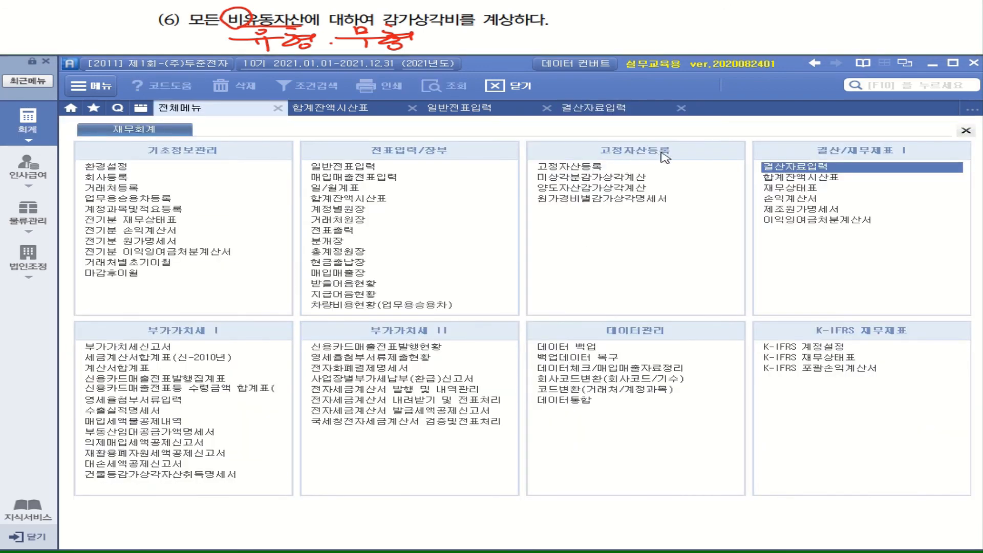
{"action": "left_click", "coordinate": [608, 202]}
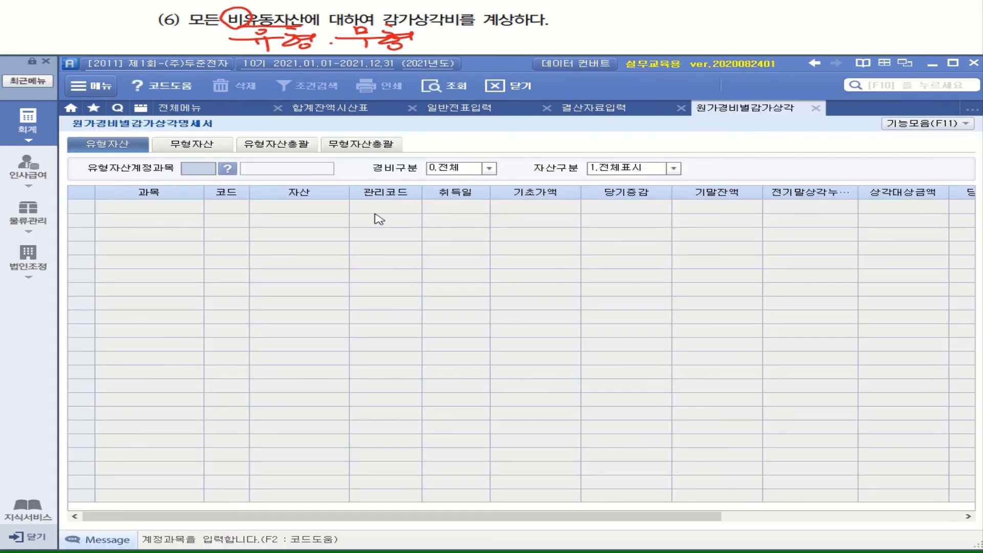
{"action": "left_click", "coordinate": [282, 146]}
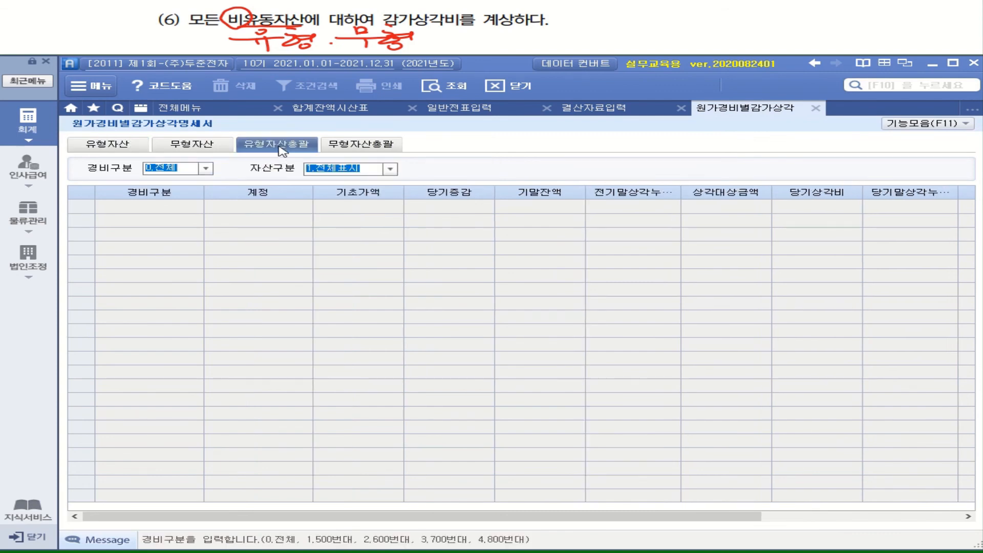
{"action": "left_click", "coordinate": [432, 85]}
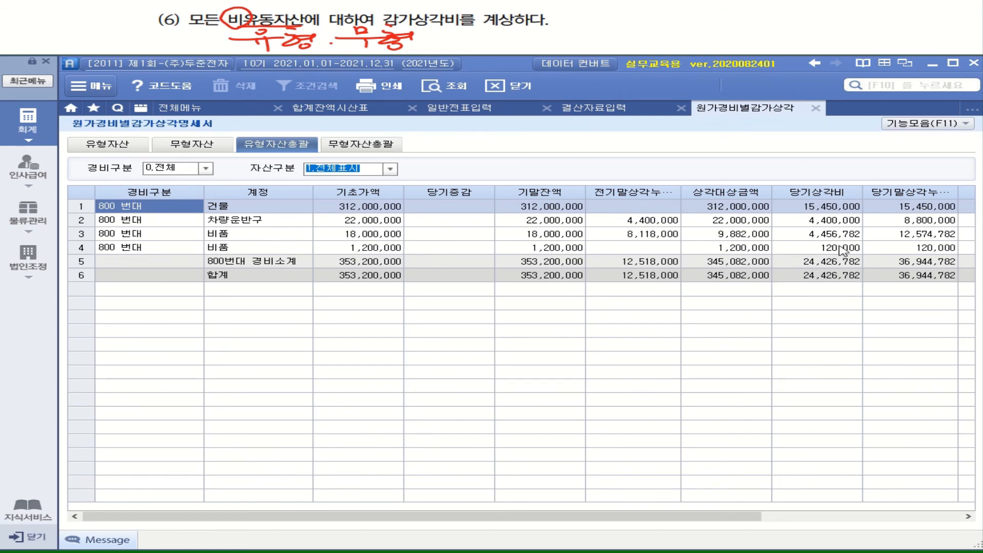
Take the 건물 current-period depreciation from the statement and enter 15,450,000 for 건물 under 감가상각비 in 결산자료입력.
{"action": "left_click", "coordinate": [820, 206]}
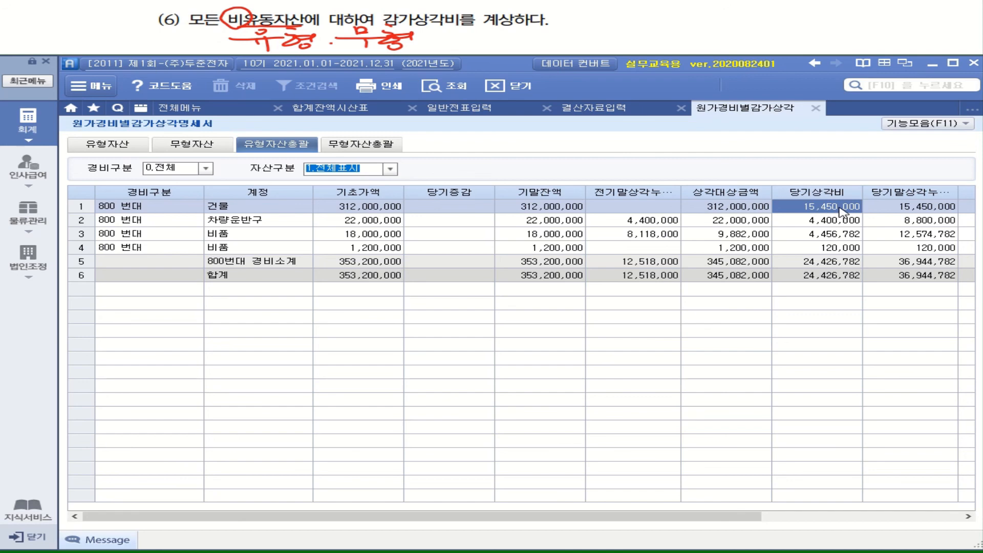
{"action": "left_click", "coordinate": [576, 110]}
{"action": "scroll", "coordinate": [185, 215], "scroll_direction": "up", "scroll_amount": 3}
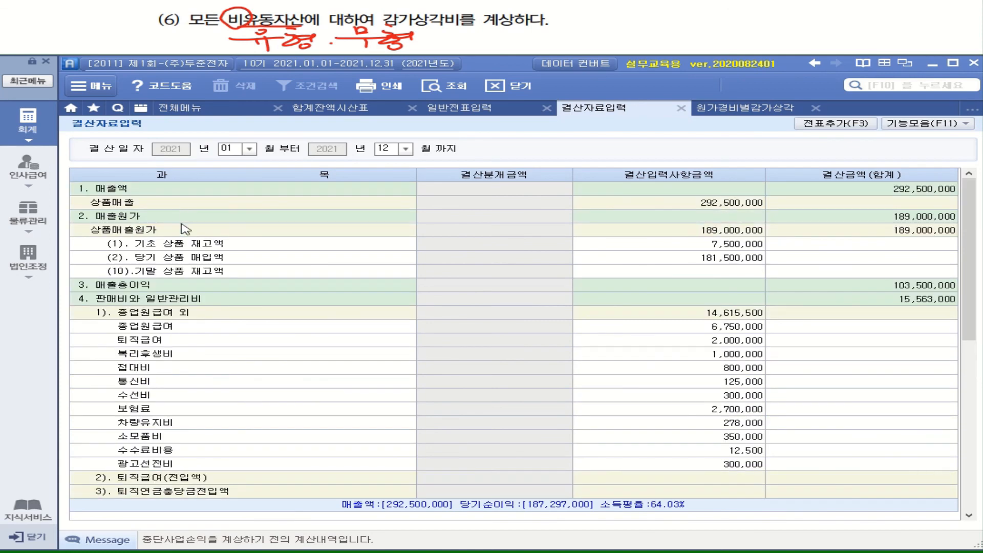
{"action": "left_click", "coordinate": [165, 302]}
{"action": "scroll", "coordinate": [207, 333], "scroll_direction": "down", "scroll_amount": 3}
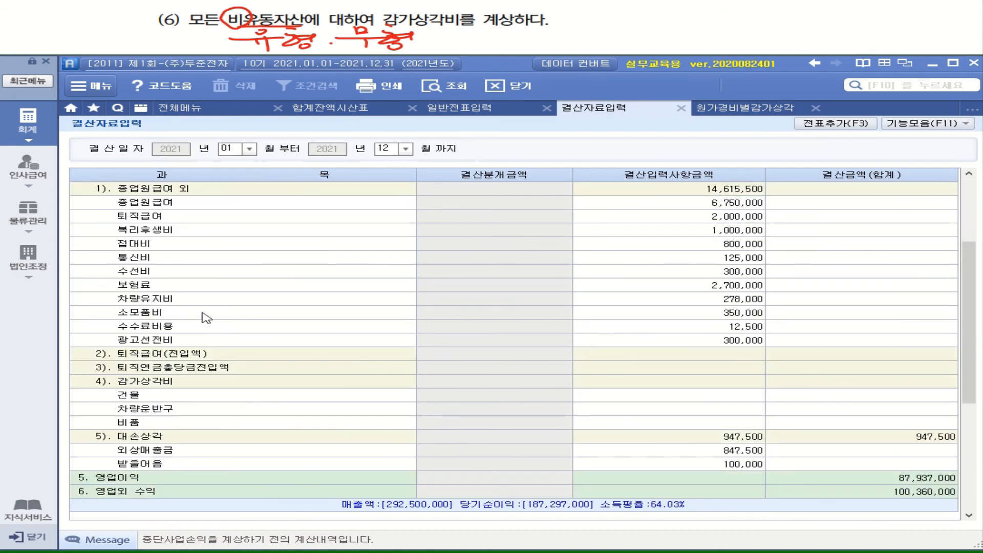
{"action": "left_click", "coordinate": [151, 382]}
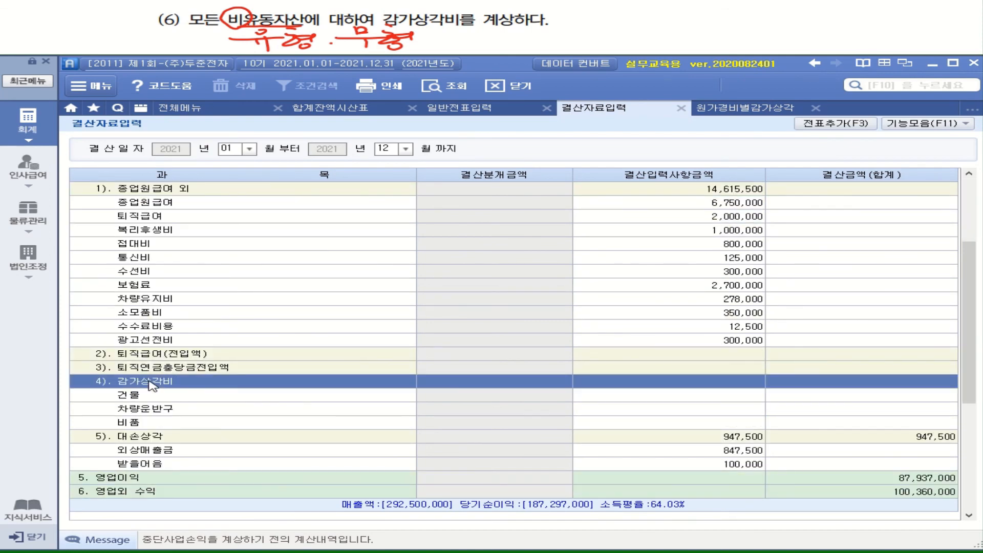
{"action": "left_click", "coordinate": [676, 397]}
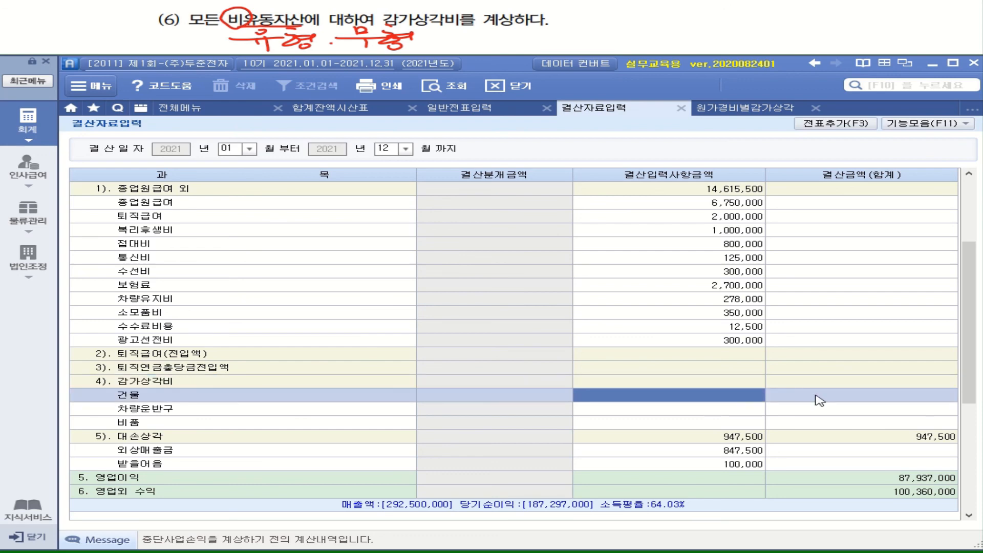
{"action": "type", "text": "15450000"}
{"action": "key", "text": "Return"}
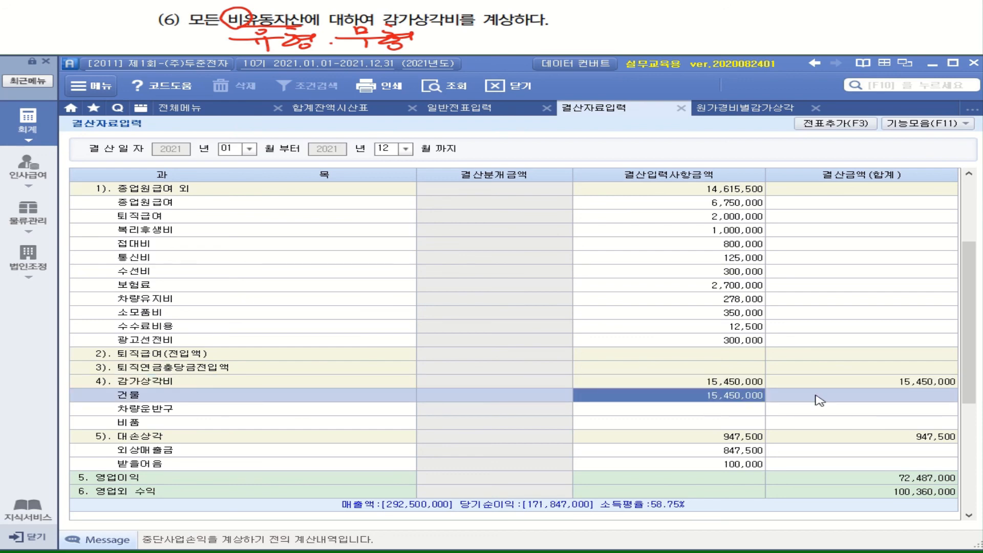
Take the 차량운반구 current-period depreciation from the statement and enter 4,400,000 for 차량운반구 under 감가상각비 in 결산자료입력.
{"action": "left_click", "coordinate": [745, 111]}
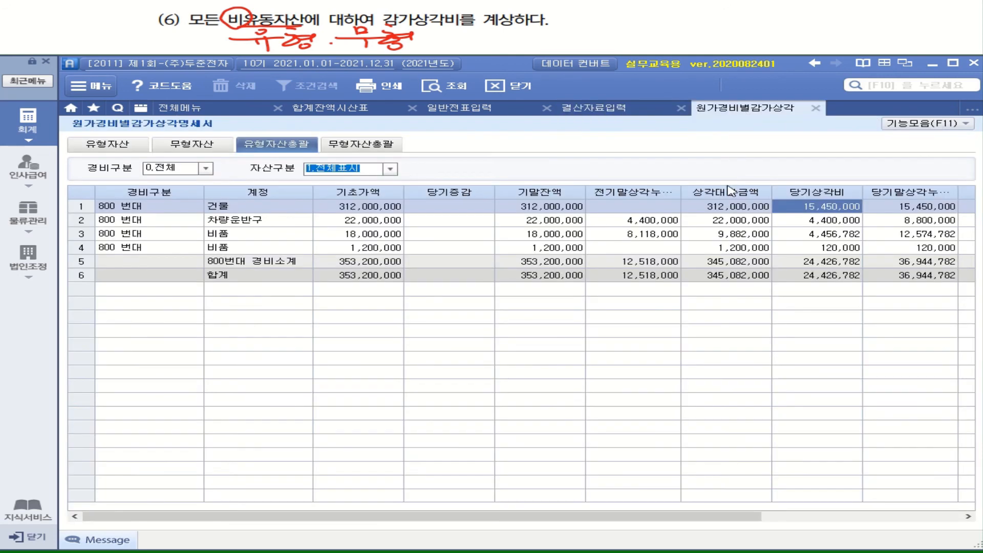
{"action": "left_click", "coordinate": [286, 221]}
{"action": "left_click", "coordinate": [843, 223]}
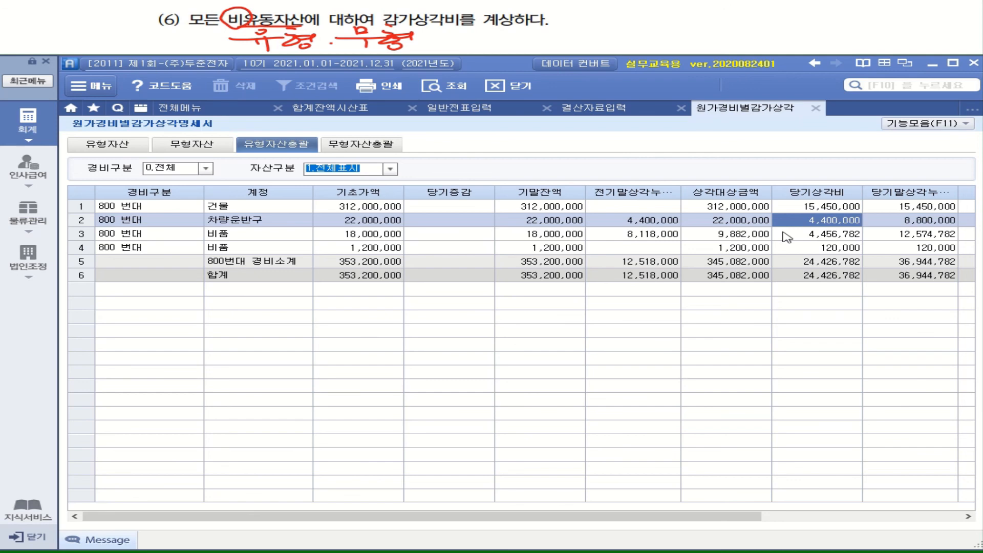
{"action": "left_click", "coordinate": [589, 111]}
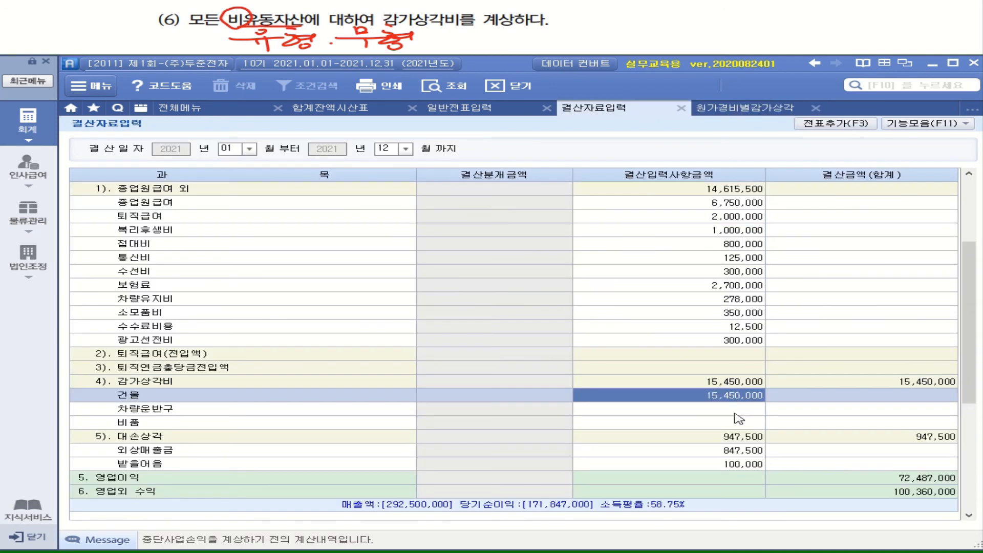
{"action": "left_click", "coordinate": [735, 413]}
{"action": "type", "text": "4,400,000"}
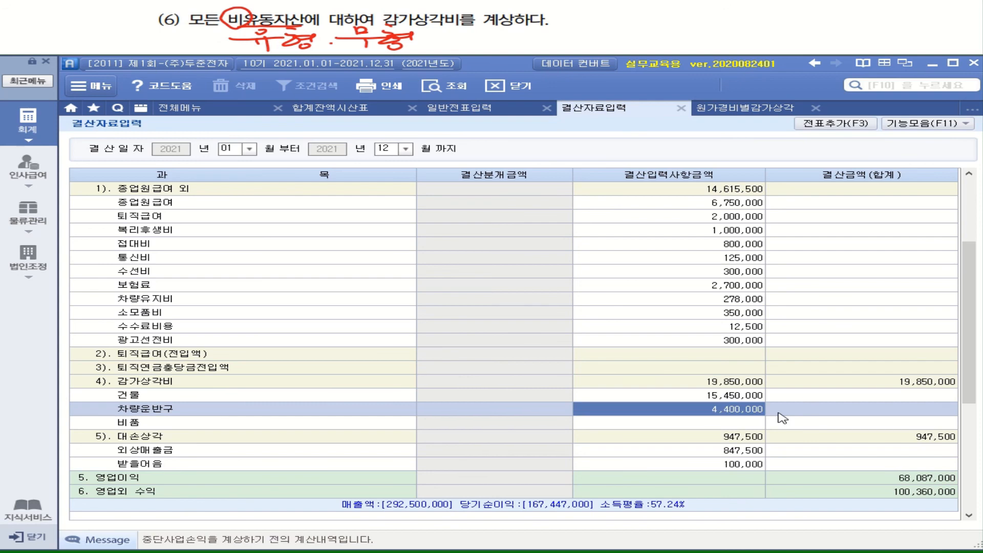
Add the two 비품 current-period depreciation amounts, 4,456,782 and 120,000, in the calculator from the depreciation statement.
{"action": "left_click", "coordinate": [737, 111]}
{"action": "left_click", "coordinate": [230, 236]}
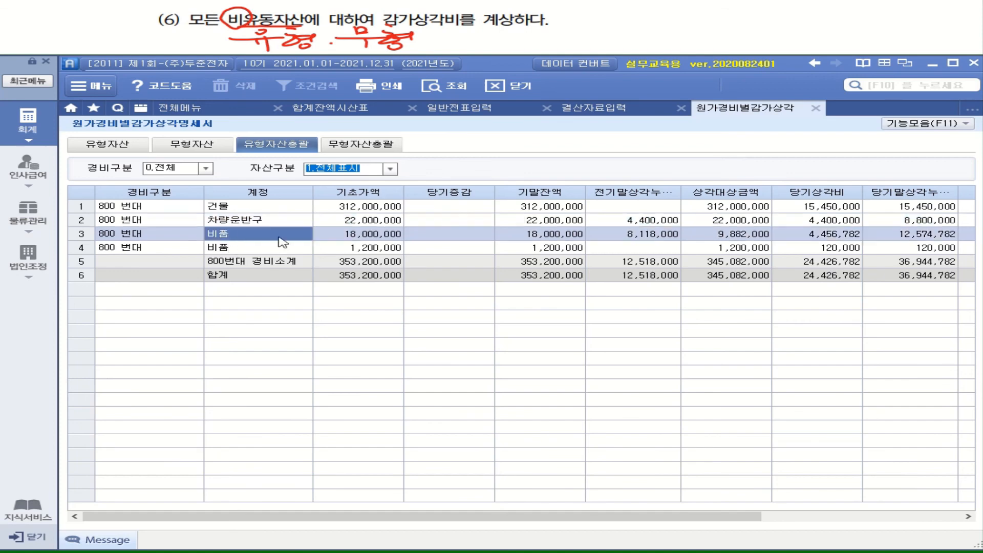
{"action": "left_click", "coordinate": [811, 234]}
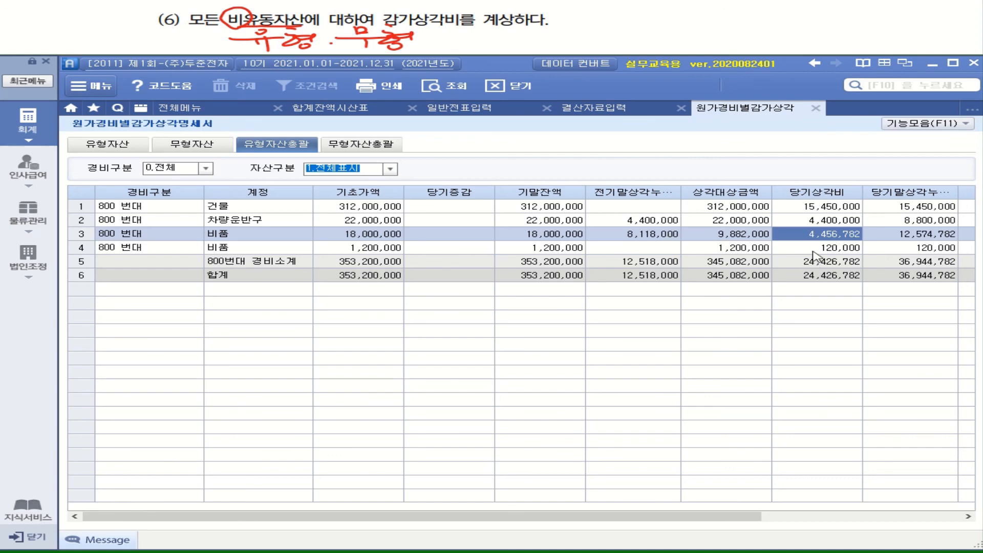
{"action": "right_click", "coordinate": [794, 237]}
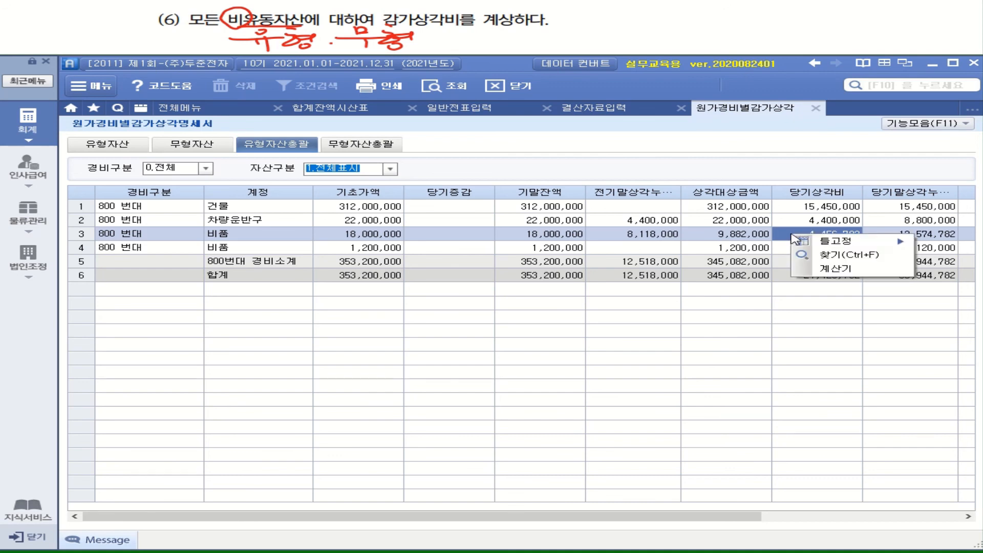
{"action": "left_click", "coordinate": [818, 274]}
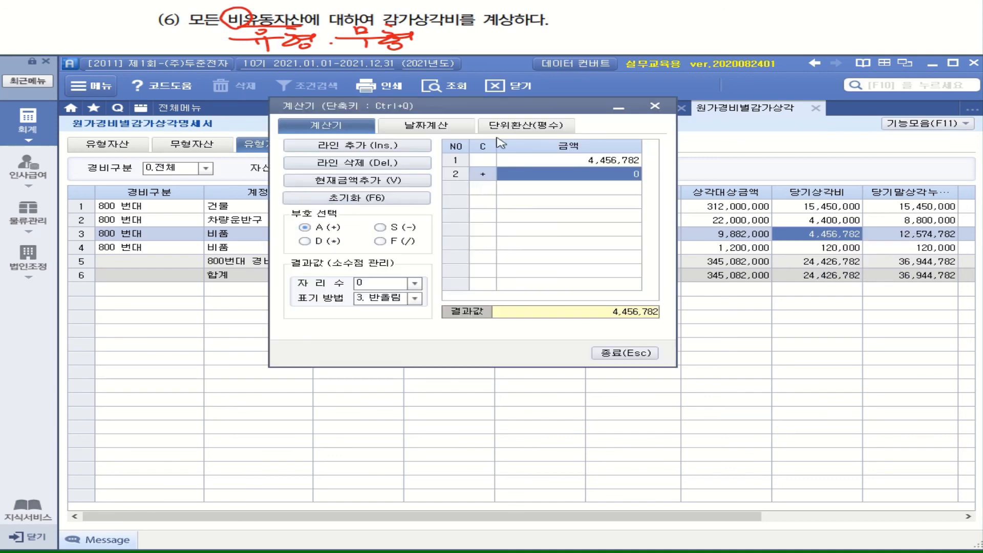
{"action": "left_click_drag", "start_coordinate": [511, 108], "coordinate": [320, 204]}
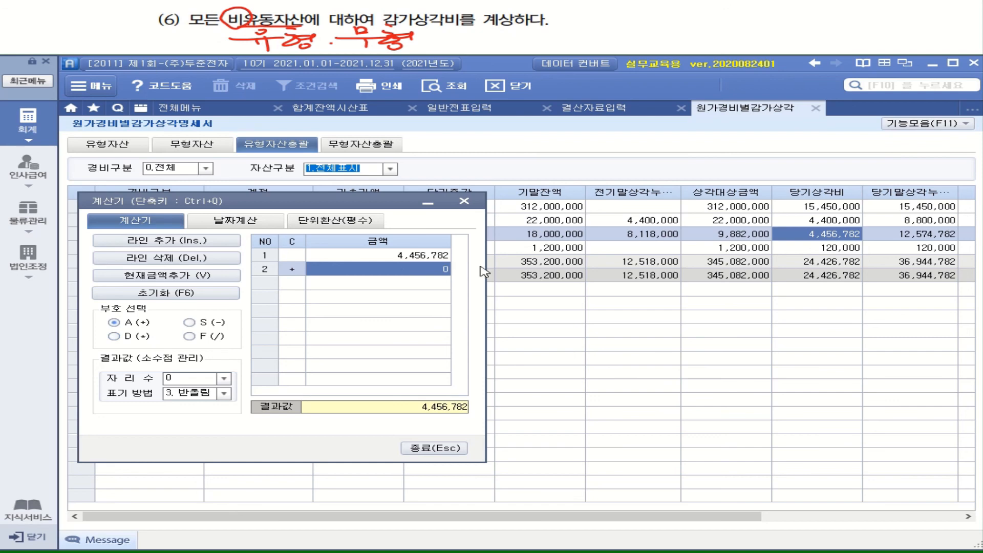
{"action": "type", "text": "120000"}
{"action": "key", "text": "Return"}
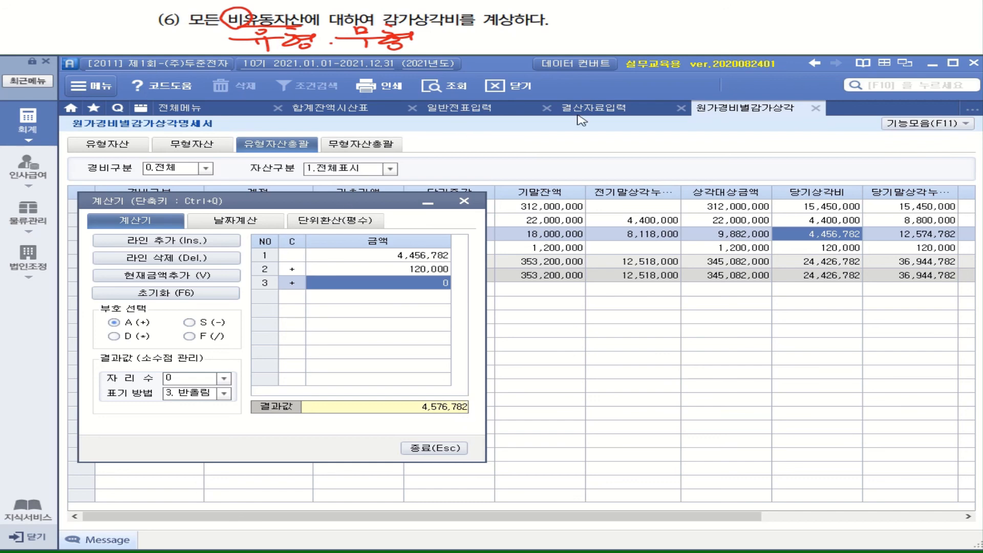
Enter 4,576,782 for 비품 under 감가상각비 in 결산자료입력, and close the calculator.
{"action": "left_click", "coordinate": [624, 109]}
{"action": "left_click_drag", "start_coordinate": [339, 204], "coordinate": [411, 160]}
{"action": "left_click", "coordinate": [159, 428]}
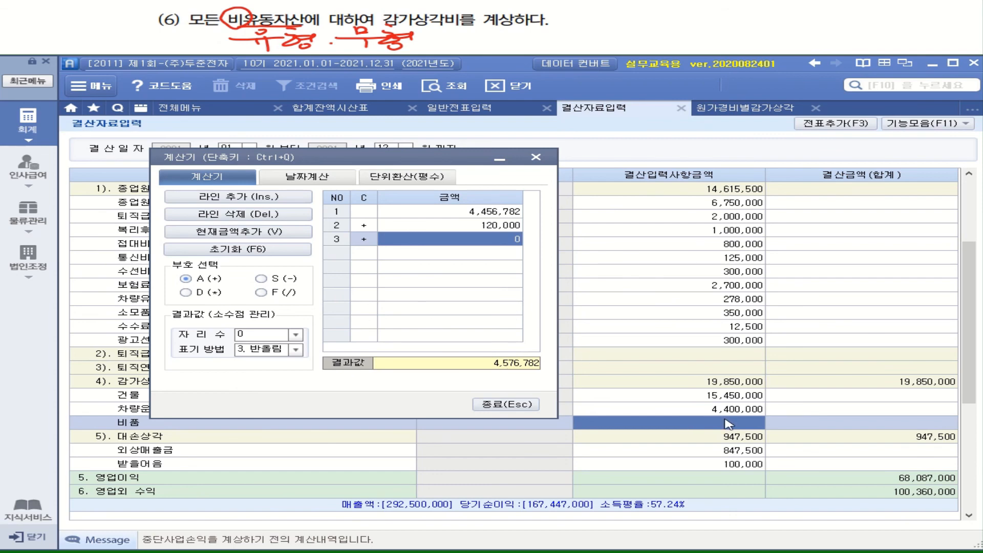
{"action": "type", "text": "4,576,782"}
{"action": "key", "text": "Return"}
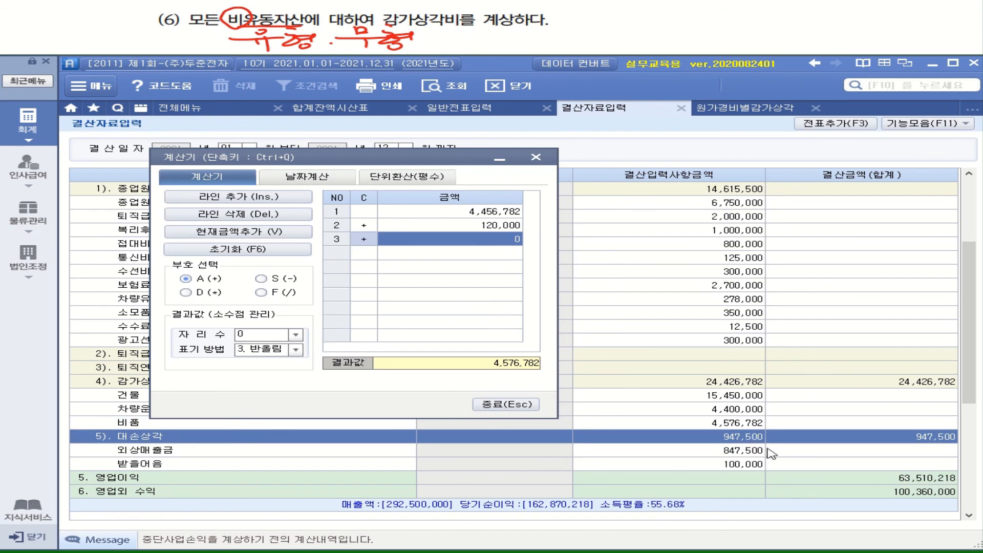
{"action": "left_click", "coordinate": [512, 405]}
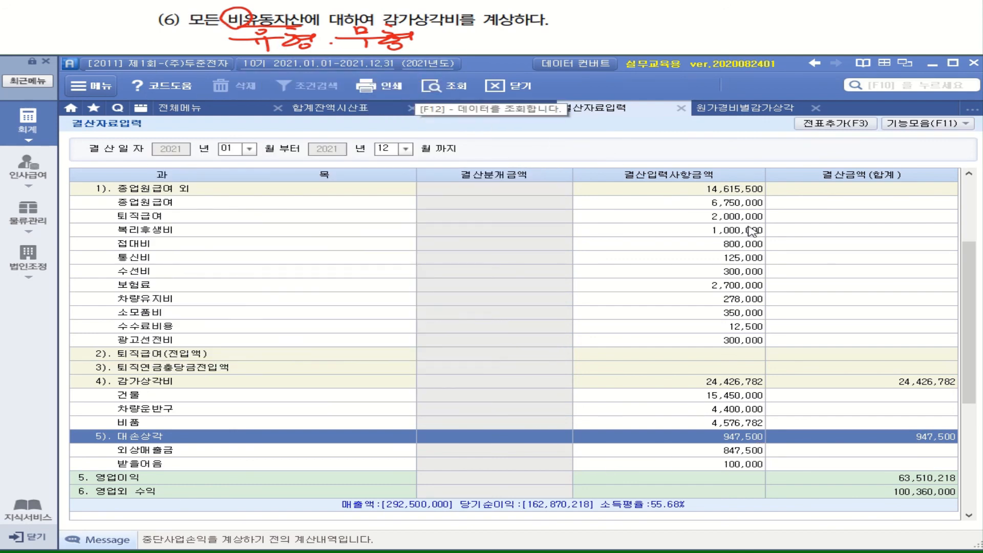
Query 무형자산총괄 in the 원가경비별감가상각명세서 to check for depreciation on intangible assets.
{"action": "left_click", "coordinate": [744, 108]}
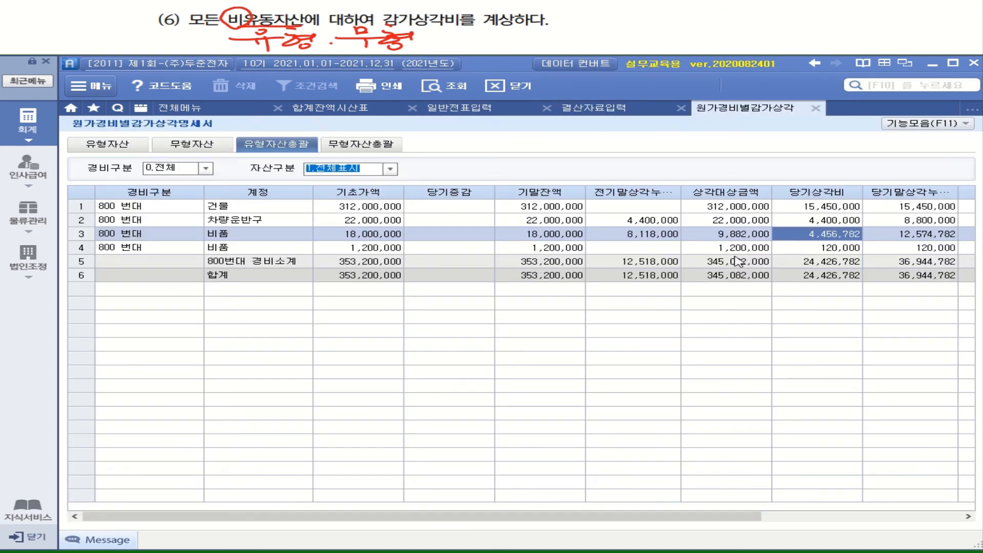
{"action": "left_click", "coordinate": [383, 147]}
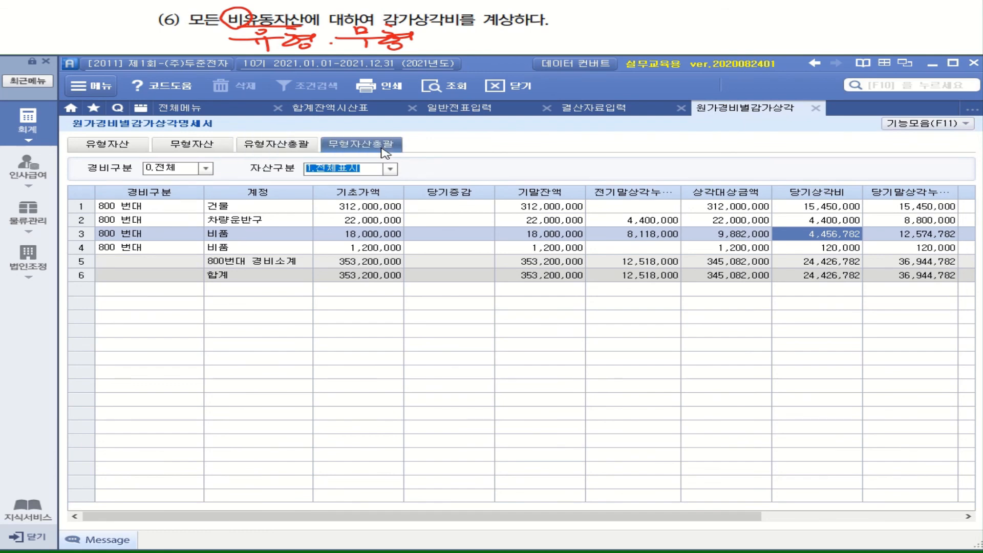
{"action": "left_click", "coordinate": [448, 91]}
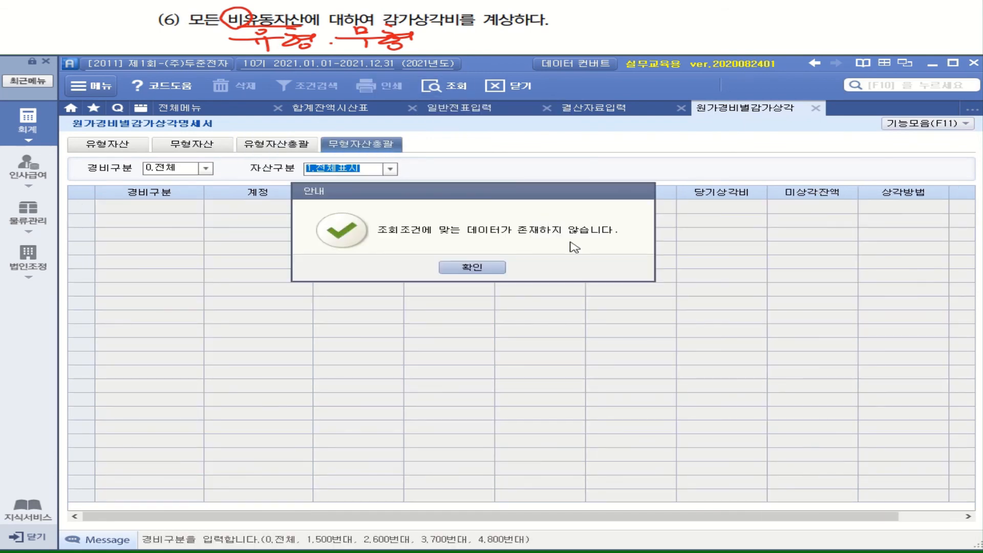
{"action": "left_click", "coordinate": [481, 268]}
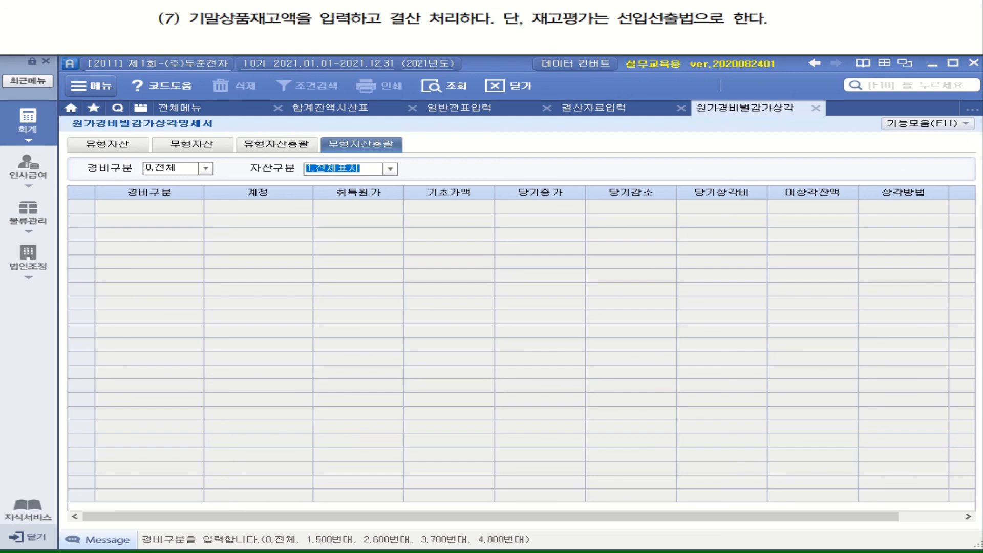
{"action": "mouse_move", "coordinate": [258, 26]}
{"action": "left_mouse_down"}
{"action": "mouse_move", "coordinate": [218, 21]}
{"action": "mouse_move", "coordinate": [264, 22]}
{"action": "left_mouse_up"}
{"action": "left_click_drag", "start_coordinate": [389, 23], "coordinate": [460, 22]}
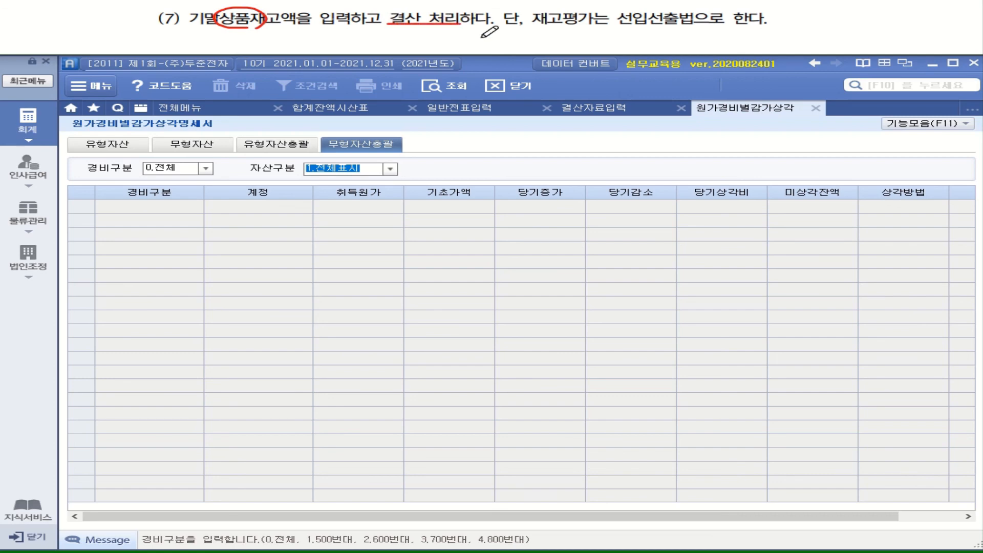
{"action": "left_click_drag", "start_coordinate": [615, 28], "coordinate": [743, 28]}
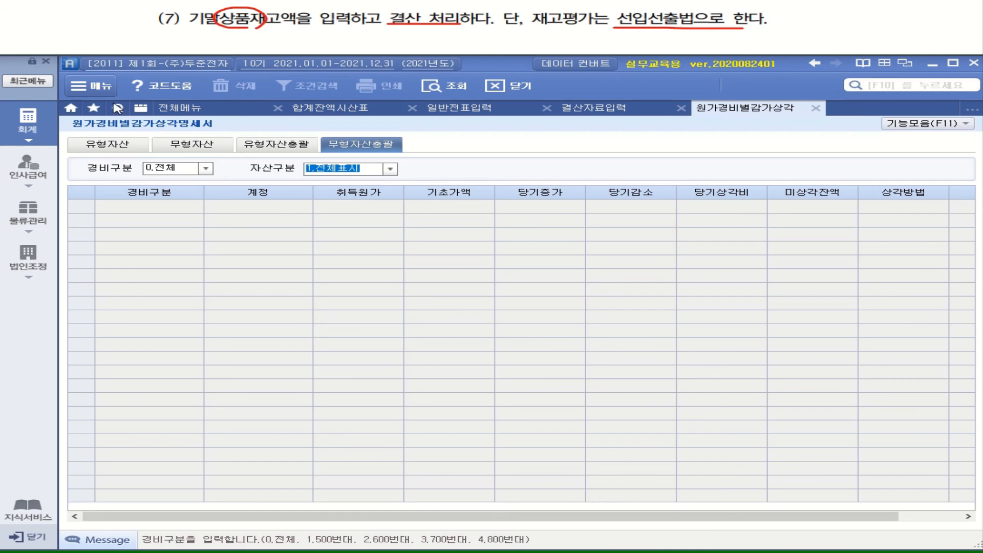
Open 재고자산수불부 under 물류관리 and query all items for January 1 to December 31, 2021.
{"action": "left_click", "coordinate": [27, 225]}
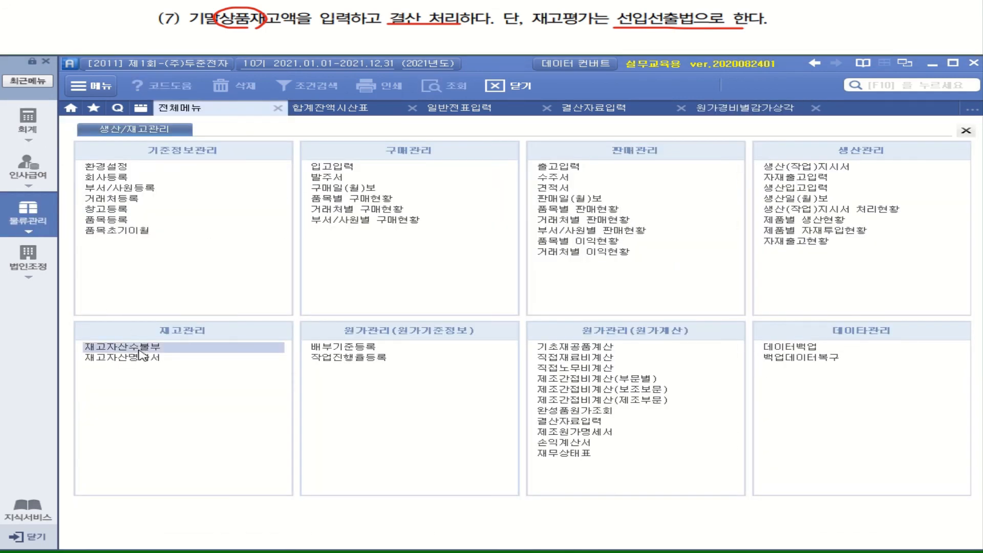
{"action": "left_click", "coordinate": [138, 349]}
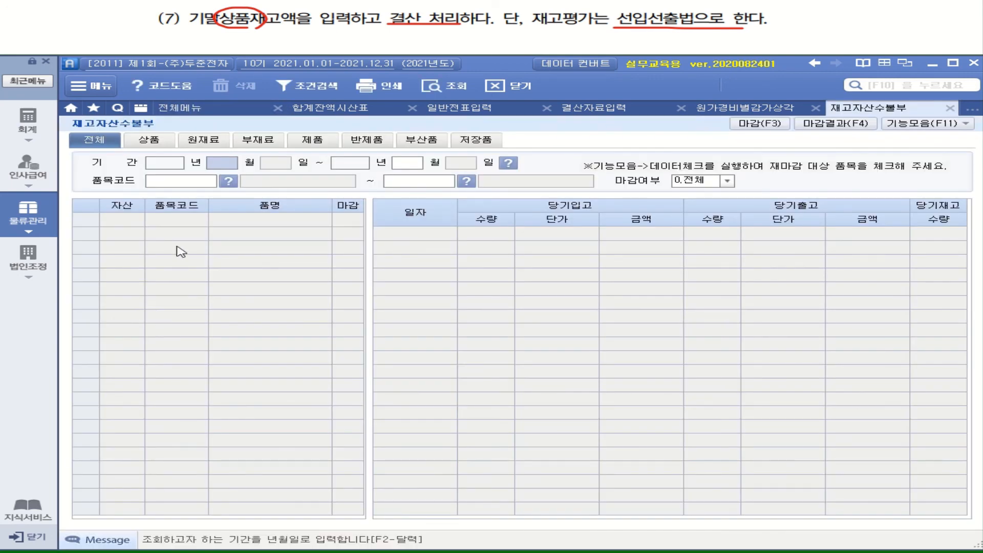
{"action": "key", "text": "Return"}
{"action": "key", "text": "Return"}
{"action": "key", "text": "Return"}
{"action": "key", "text": "Return"}
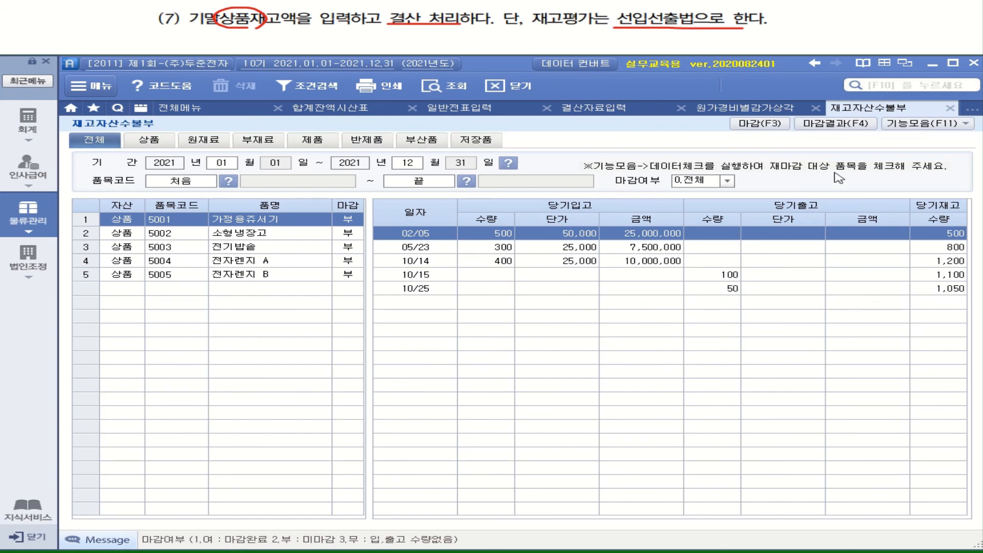
Apply 선입선출법 as the 재고자산 평가방법 for 상품 and all other inventory types.
{"action": "left_click", "coordinate": [912, 128]}
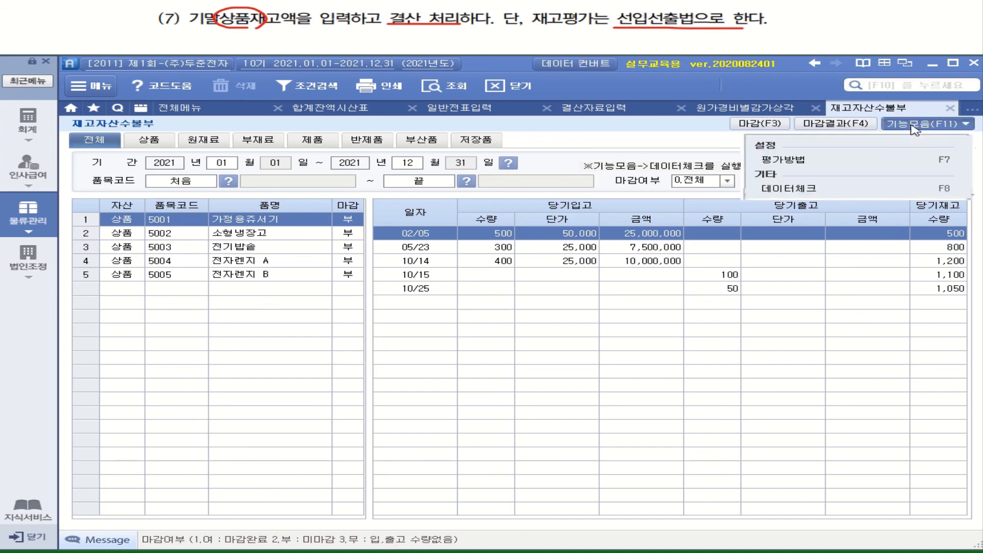
{"action": "left_click", "coordinate": [800, 161]}
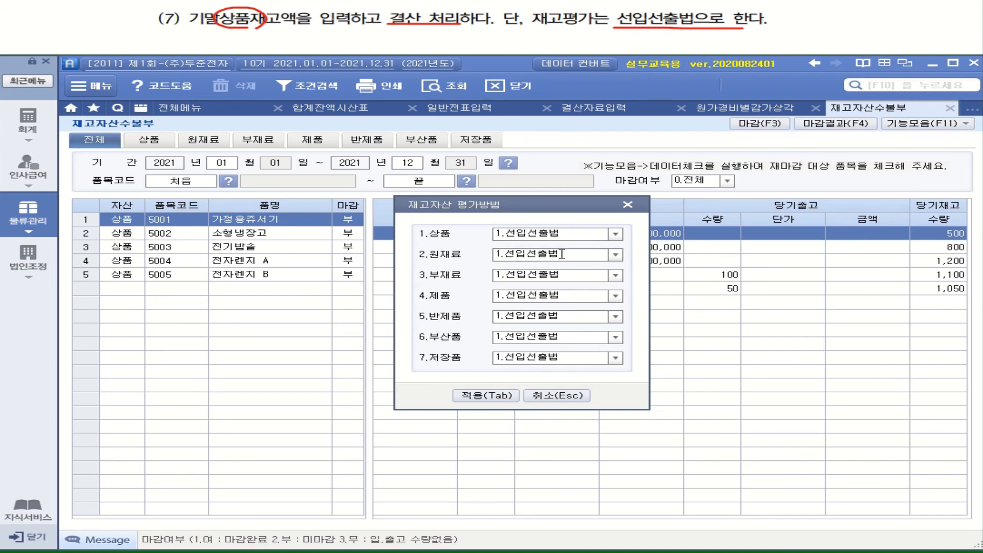
{"action": "left_click", "coordinate": [463, 399]}
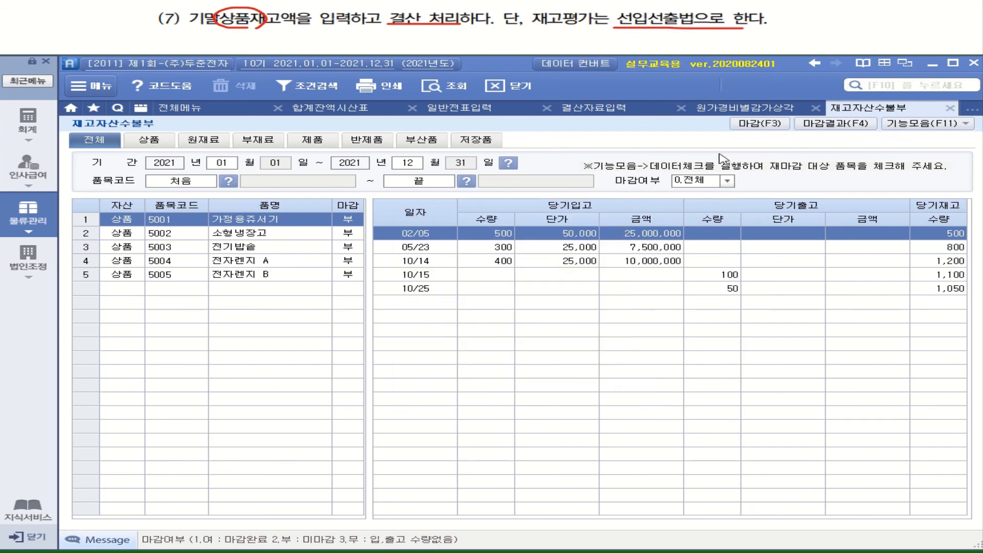
Run 일괄마감 on the inventory ledger, keeping the default 기말재고액 결정방법 options.
{"action": "left_click", "coordinate": [760, 123]}
{"action": "left_click", "coordinate": [520, 158]}
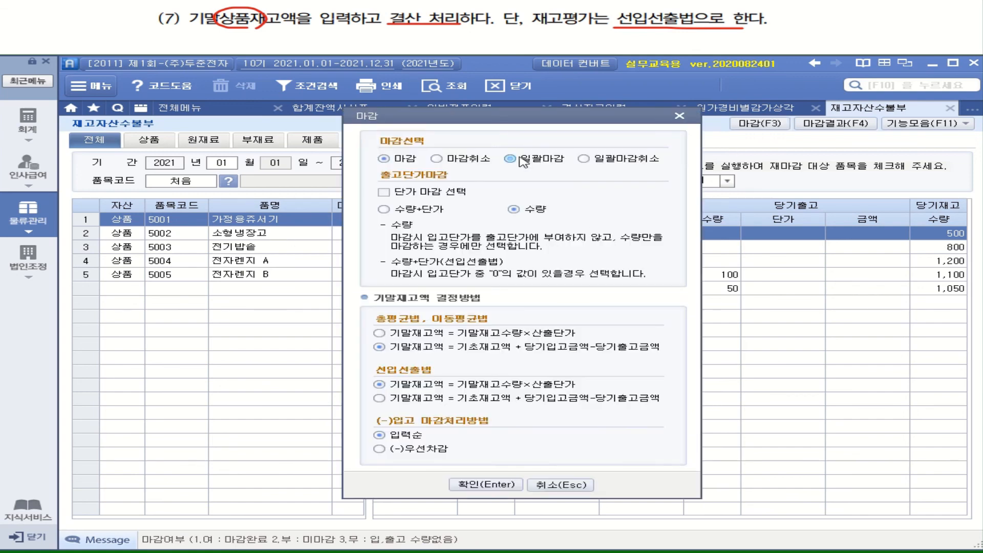
{"action": "left_click_drag", "start_coordinate": [521, 126], "coordinate": [647, 136]}
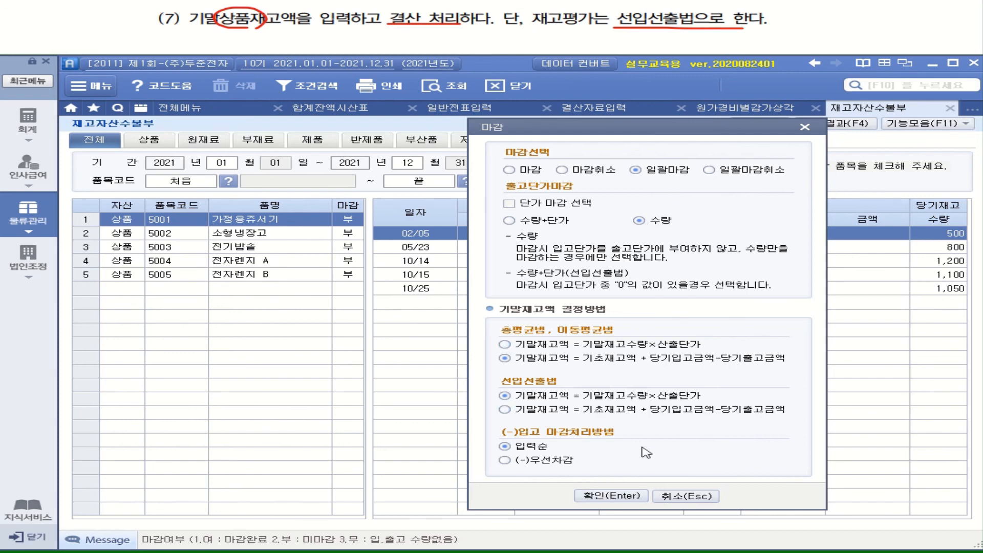
{"action": "left_click", "coordinate": [627, 496]}
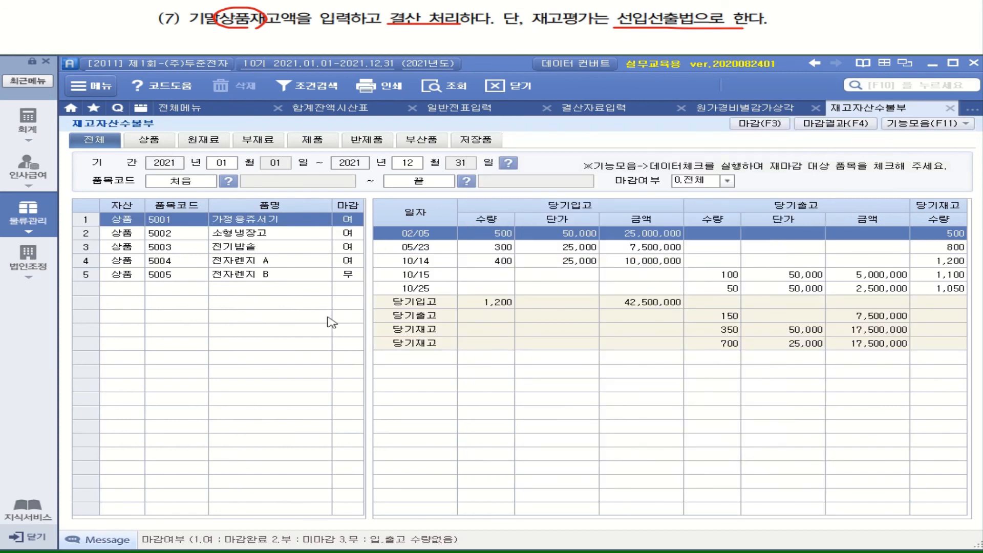
Review the 마감 status and inventory movements of items 5002 through 5005 in 재고자산수불부.
{"action": "left_click", "coordinate": [357, 235]}
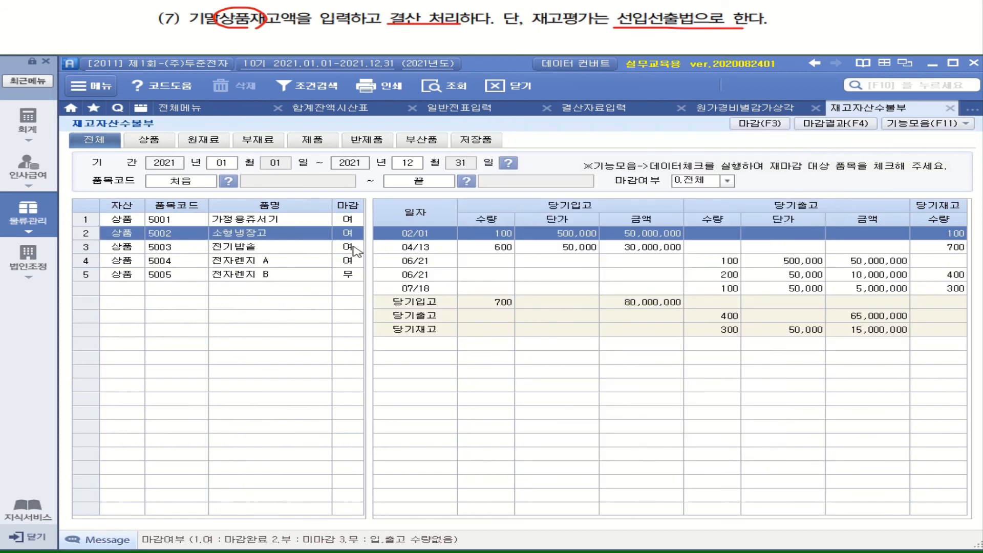
{"action": "left_click", "coordinate": [360, 249]}
{"action": "left_click", "coordinate": [361, 262]}
{"action": "left_click", "coordinate": [360, 276]}
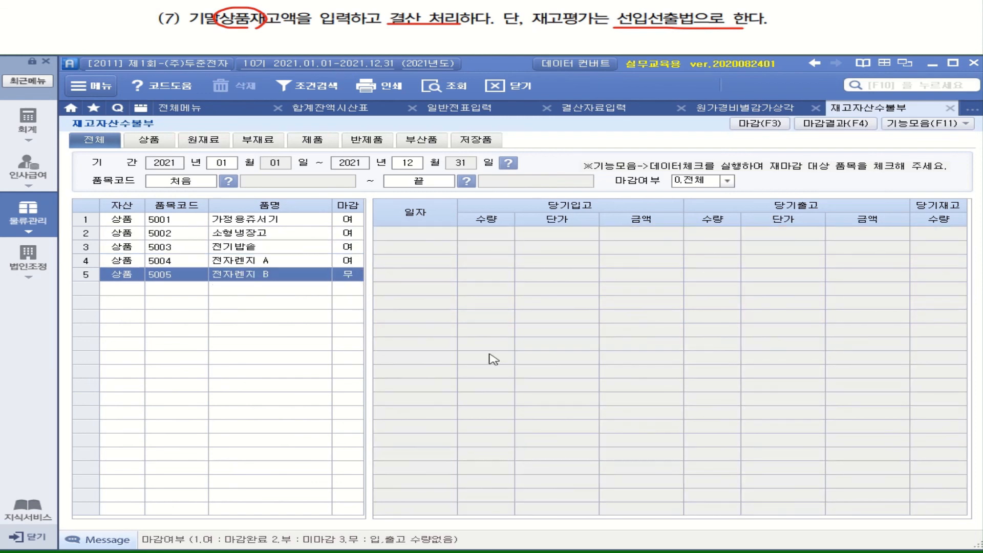
{"action": "left_click", "coordinate": [344, 262]}
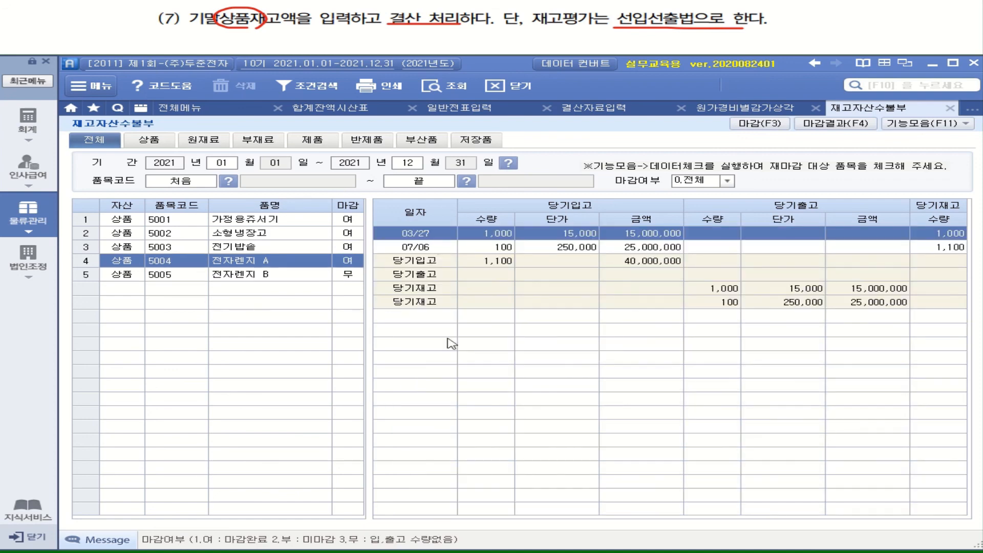
Open 재고자산명세서, query month 12 for all items, and look up the total 상품 재고금액.
{"action": "left_click", "coordinate": [188, 111]}
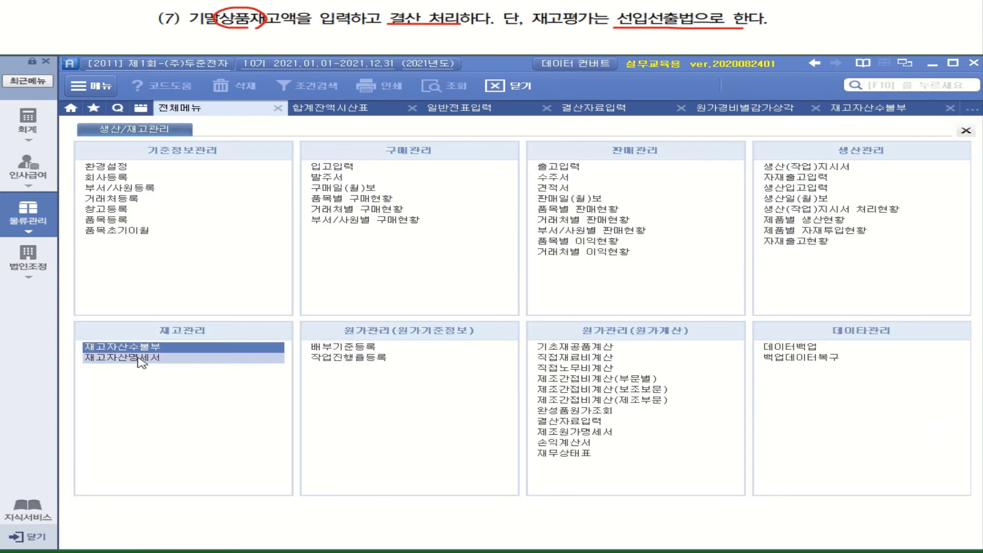
{"action": "left_click", "coordinate": [139, 360]}
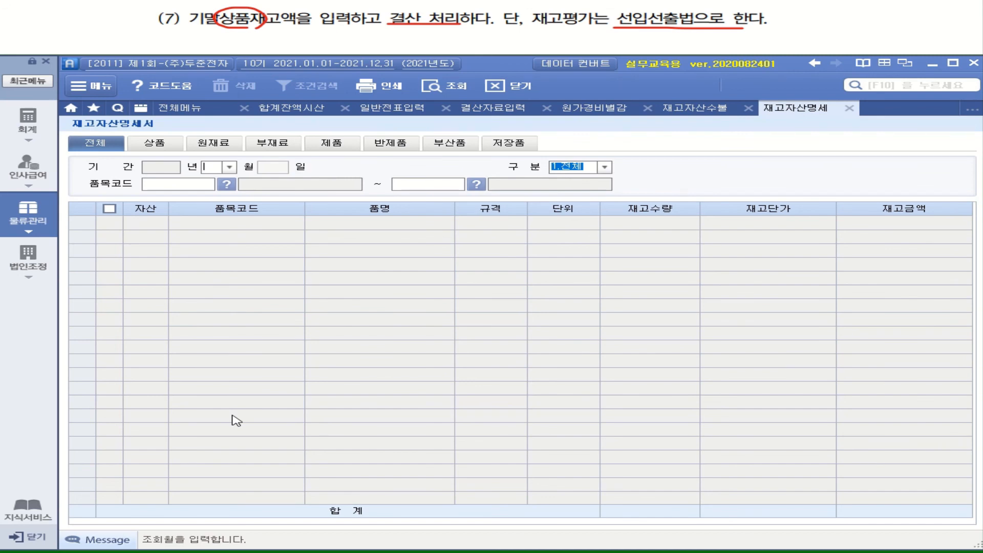
{"action": "type", "text": "12"}
{"action": "key", "text": "Return"}
{"action": "key", "text": "Return"}
{"action": "key", "text": "Return"}
{"action": "key", "text": "Return"}
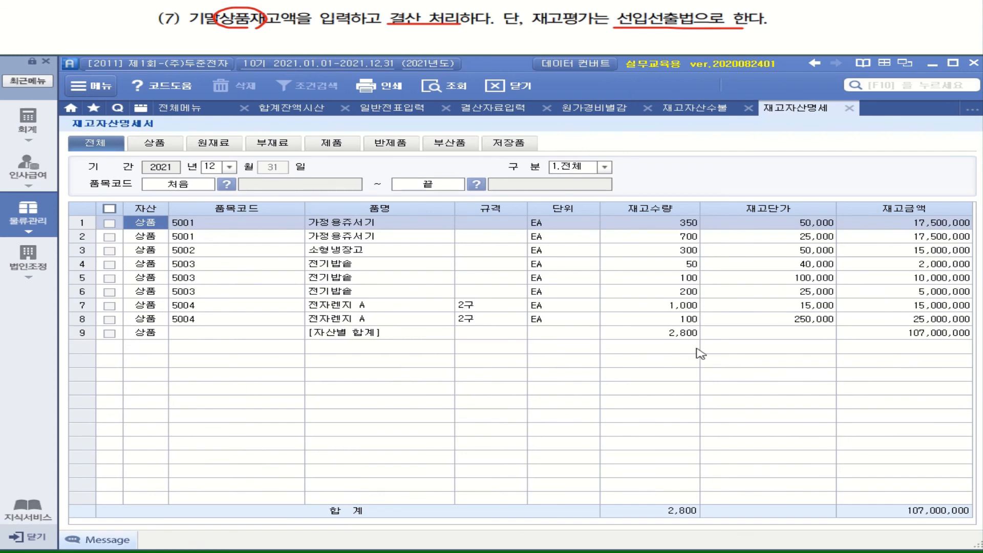
{"action": "left_click", "coordinate": [940, 334]}
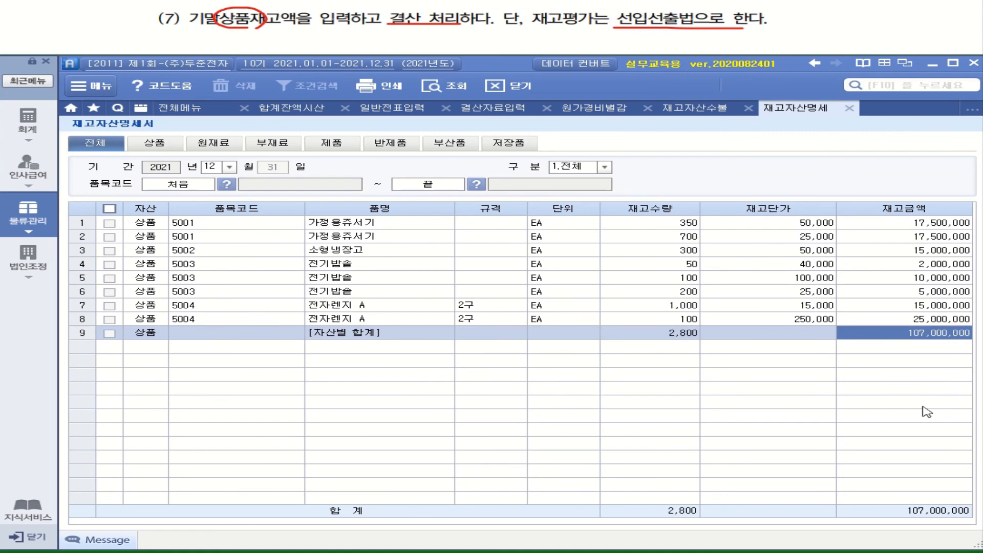
Enter 107,000,000 as the 기말 상품 재고액 under 상품매출원가 in 결산자료입력.
{"action": "left_click", "coordinate": [512, 112]}
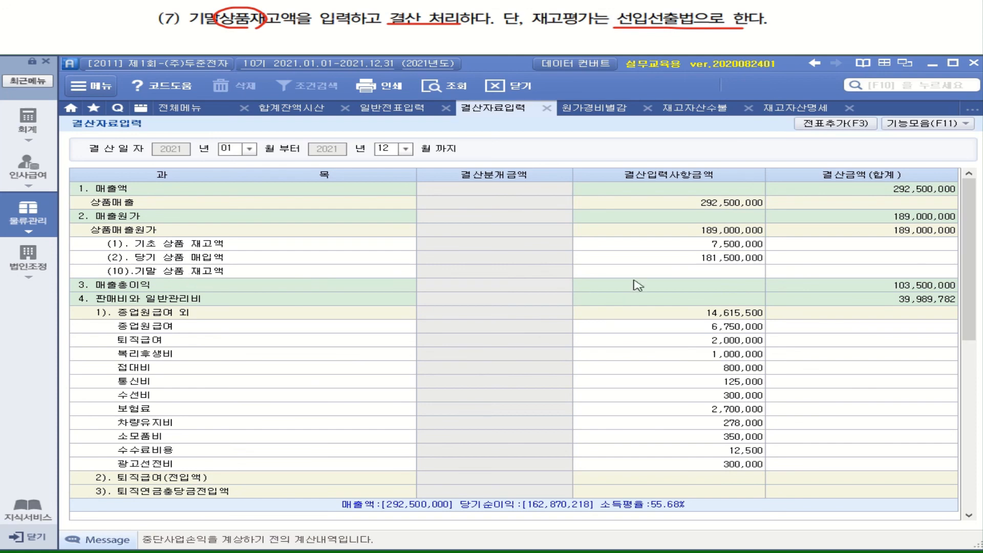
{"action": "left_click", "coordinate": [701, 271]}
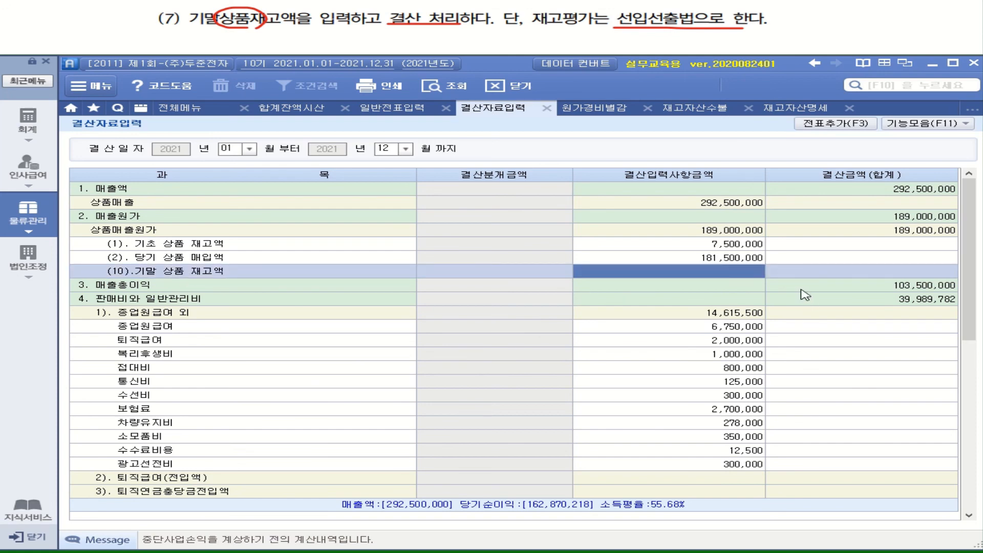
{"action": "type", "text": "107000000"}
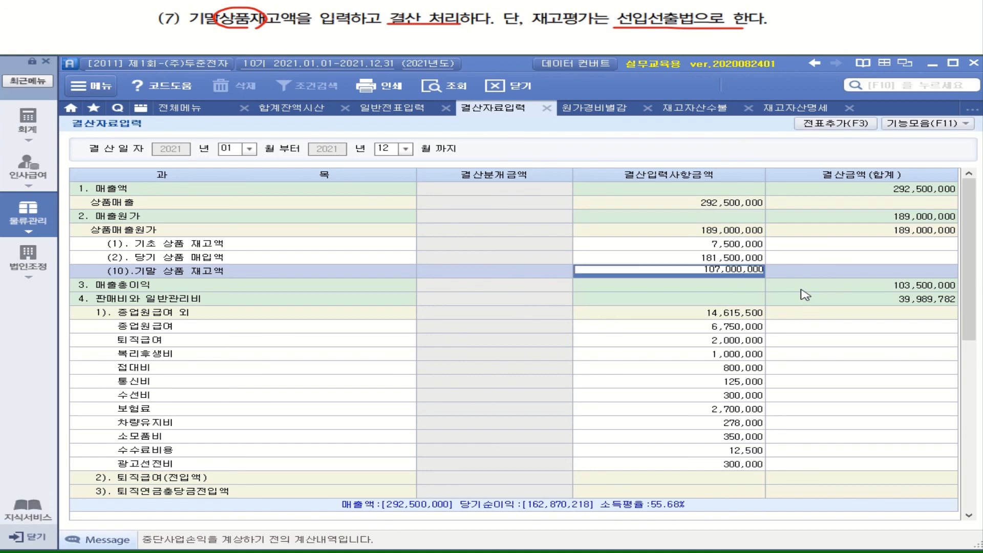
{"action": "key", "text": "Return"}
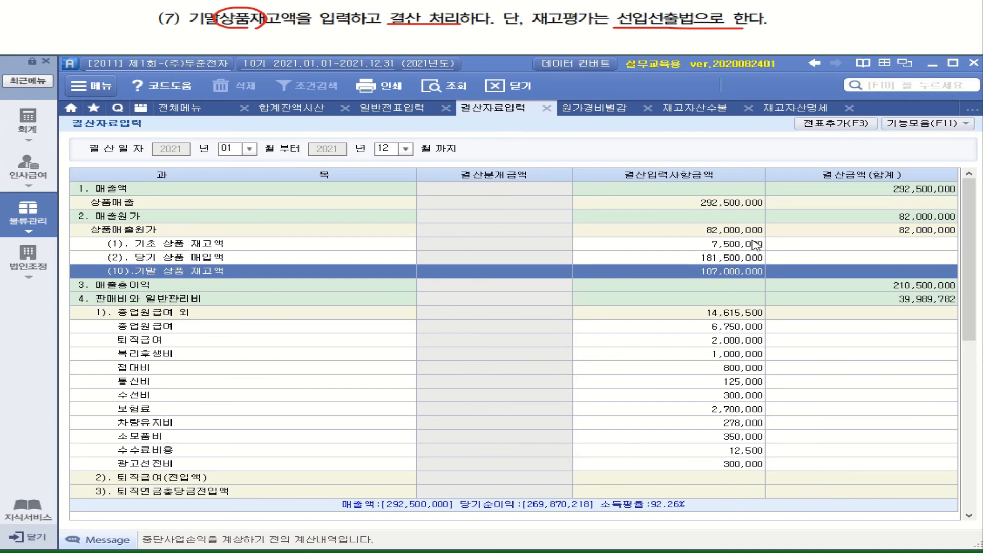
Add the closing journal entries from 결산자료입력 to the general vouchers with 전표추가.
{"action": "left_click", "coordinate": [840, 125]}
{"action": "left_click", "coordinate": [433, 268]}
{"action": "left_click", "coordinate": [475, 271]}
Open 일반전표입력, reload the December 31 vouchers, and check the 상품매출원가 and 감가상각비 closing entries.
{"action": "left_click", "coordinate": [27, 126]}
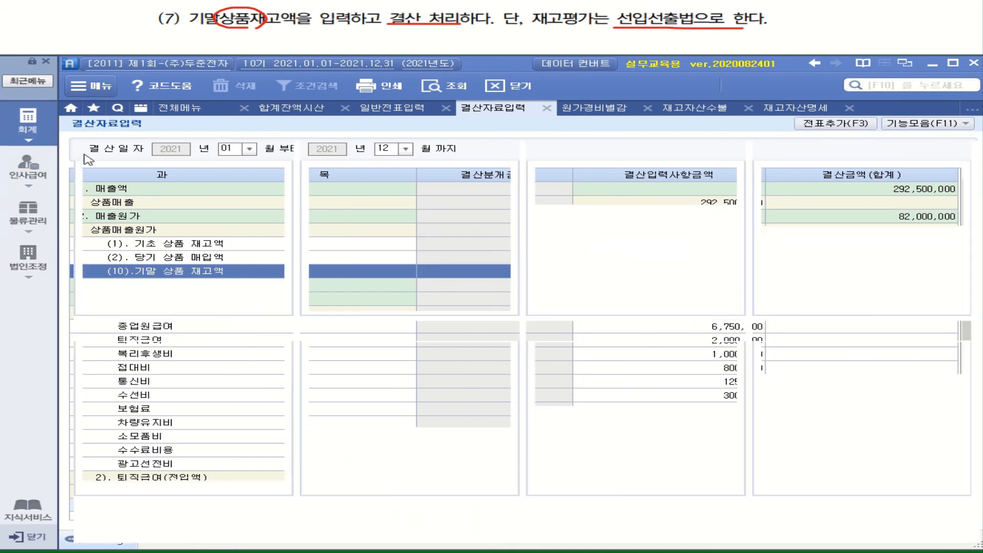
{"action": "left_click", "coordinate": [353, 171]}
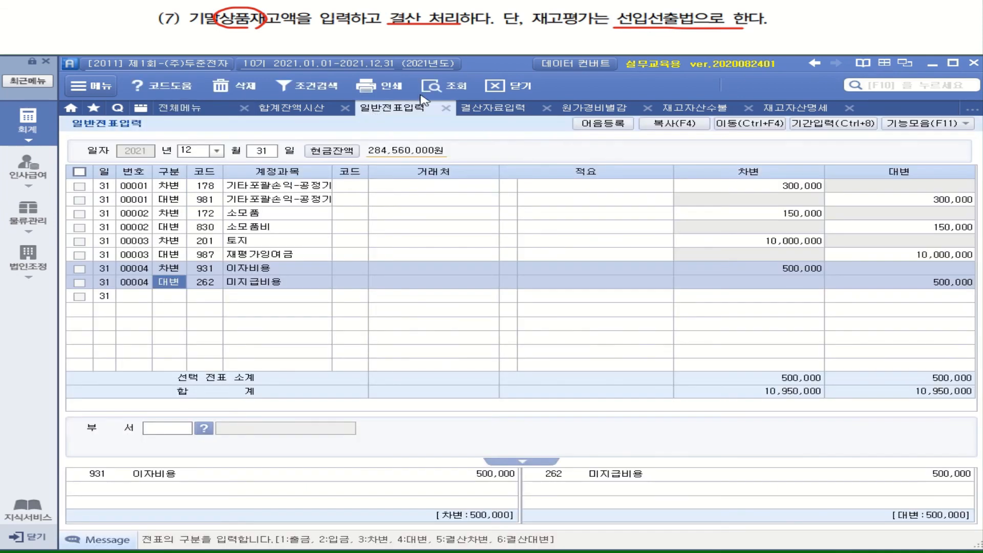
{"action": "left_click", "coordinate": [448, 87]}
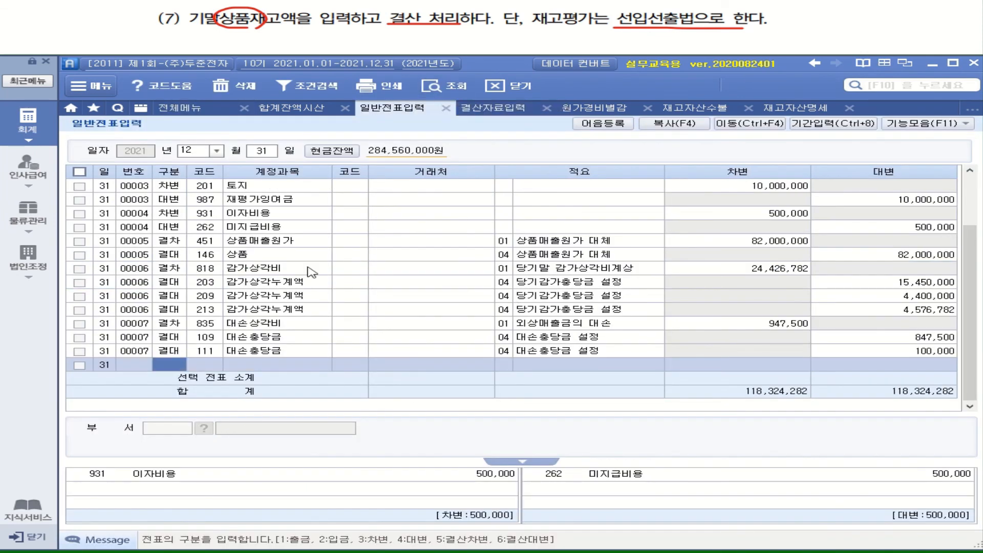
{"action": "left_click", "coordinate": [398, 244]}
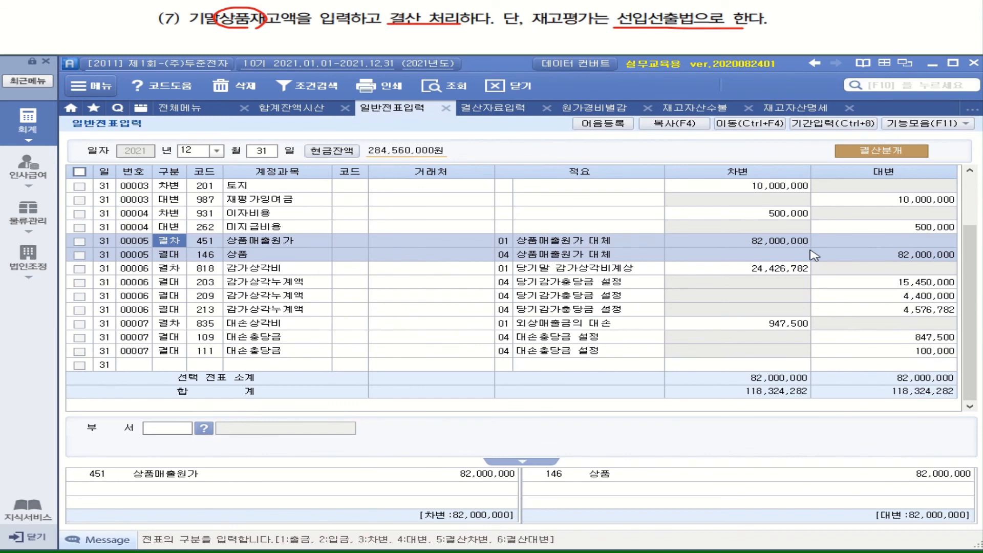
{"action": "left_click", "coordinate": [267, 269]}
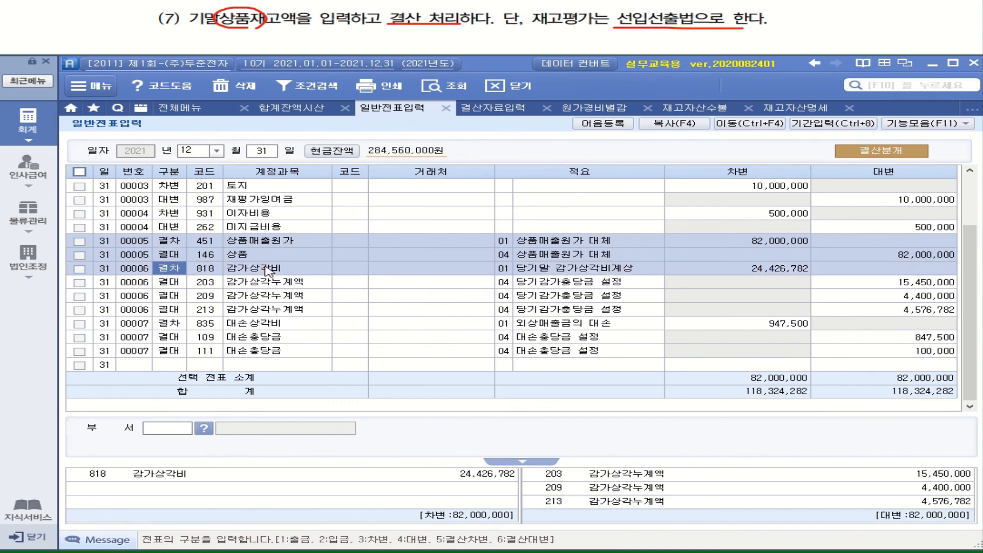